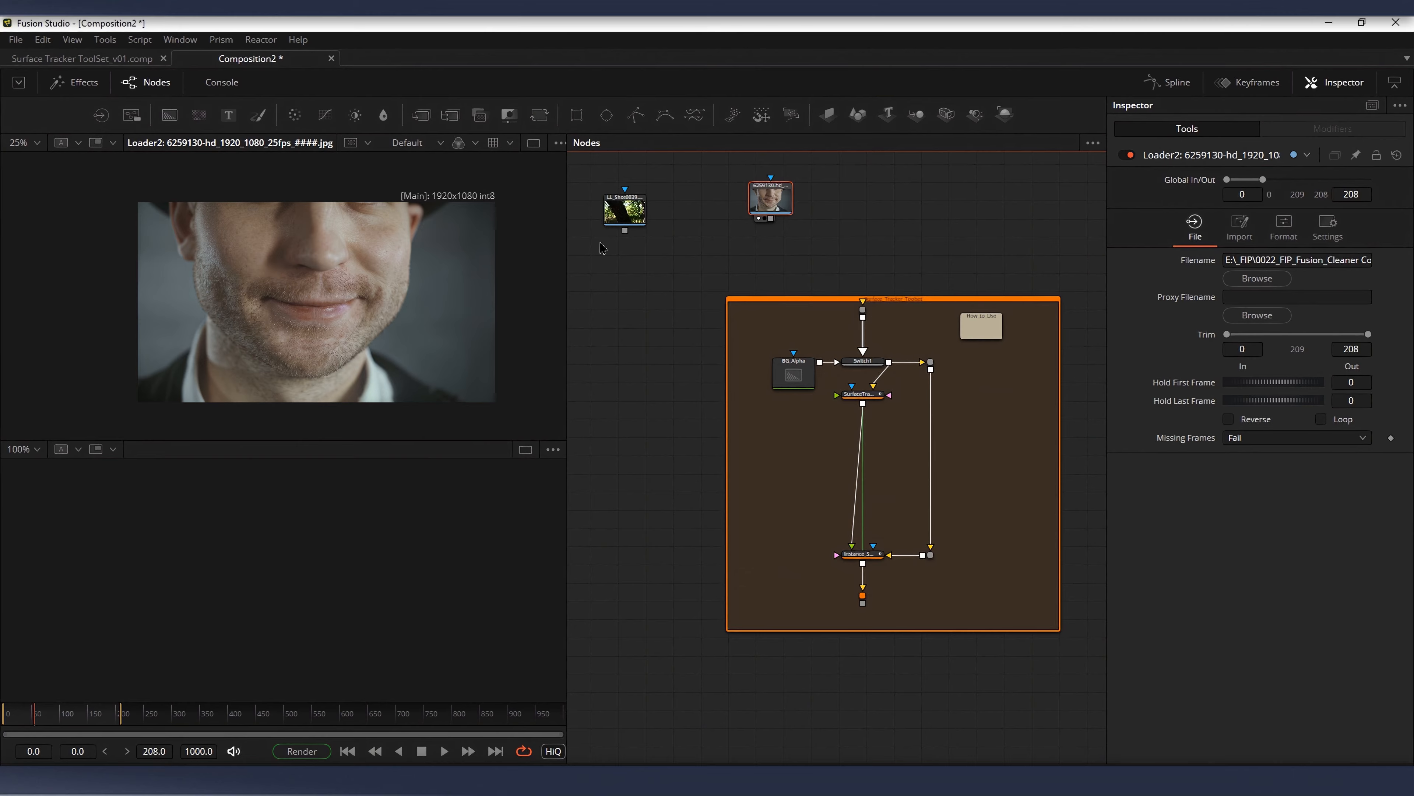
Step: Connect the face clip loader to the toolset's plate input and inspect both surface tracker nodes
drag(771, 201, 863, 309)
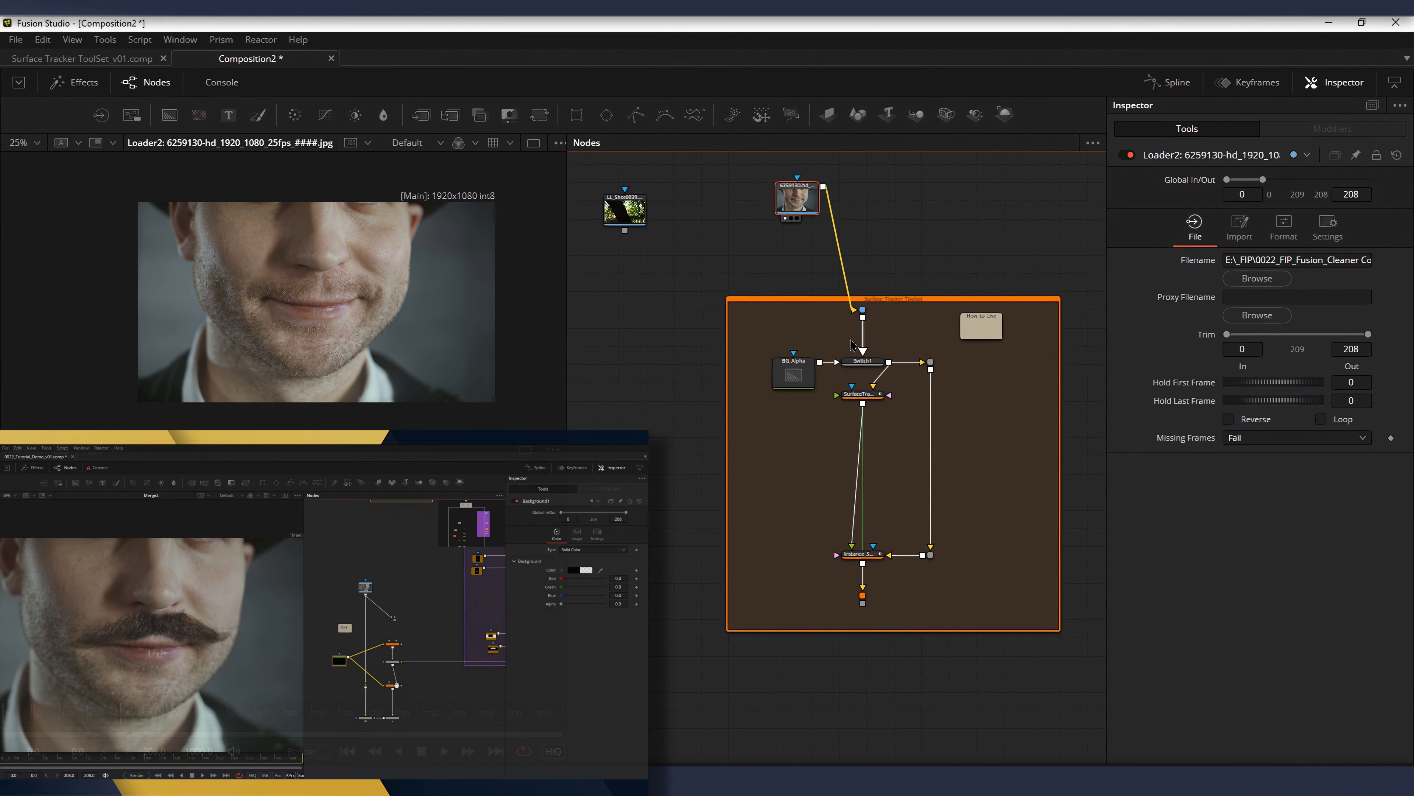
click(880, 396)
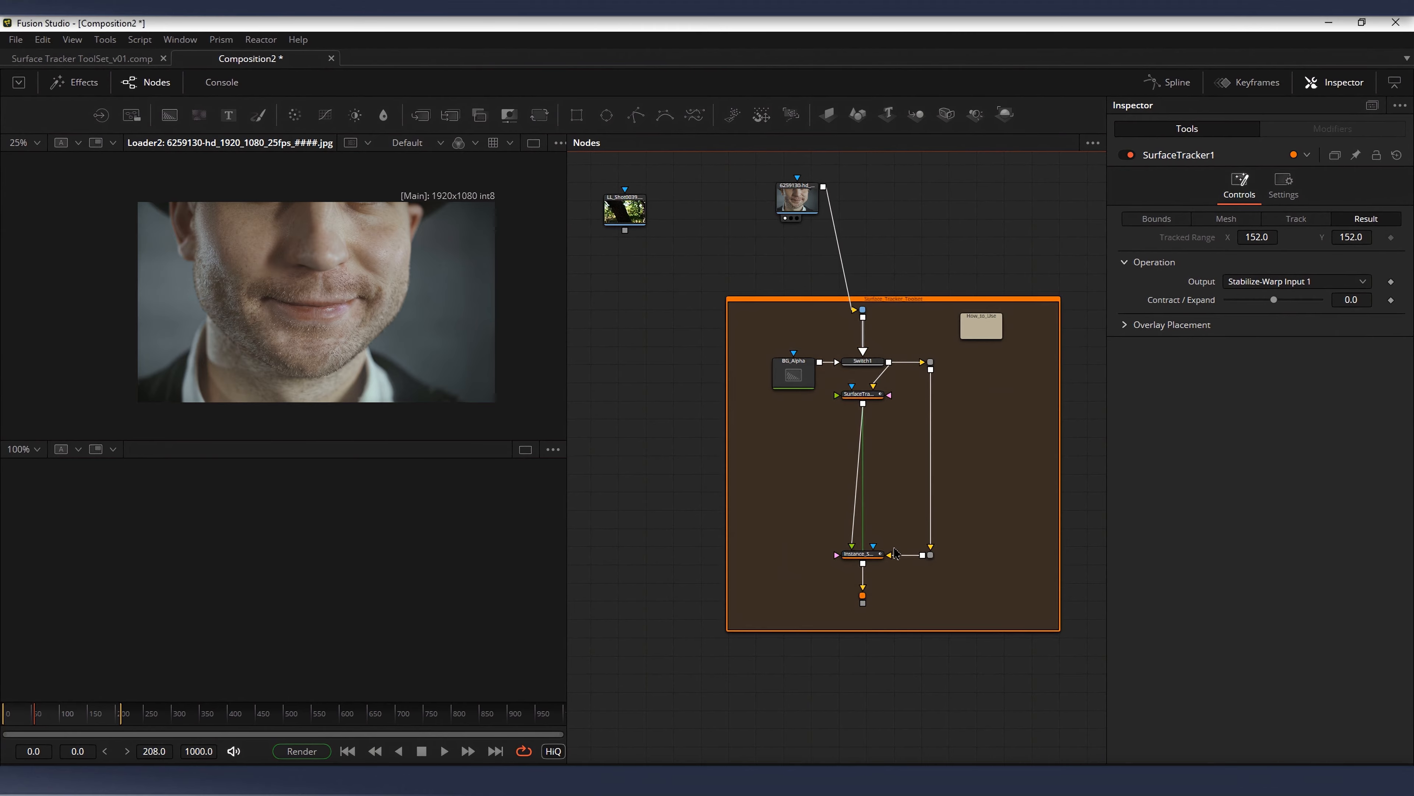
click(880, 565)
click(811, 622)
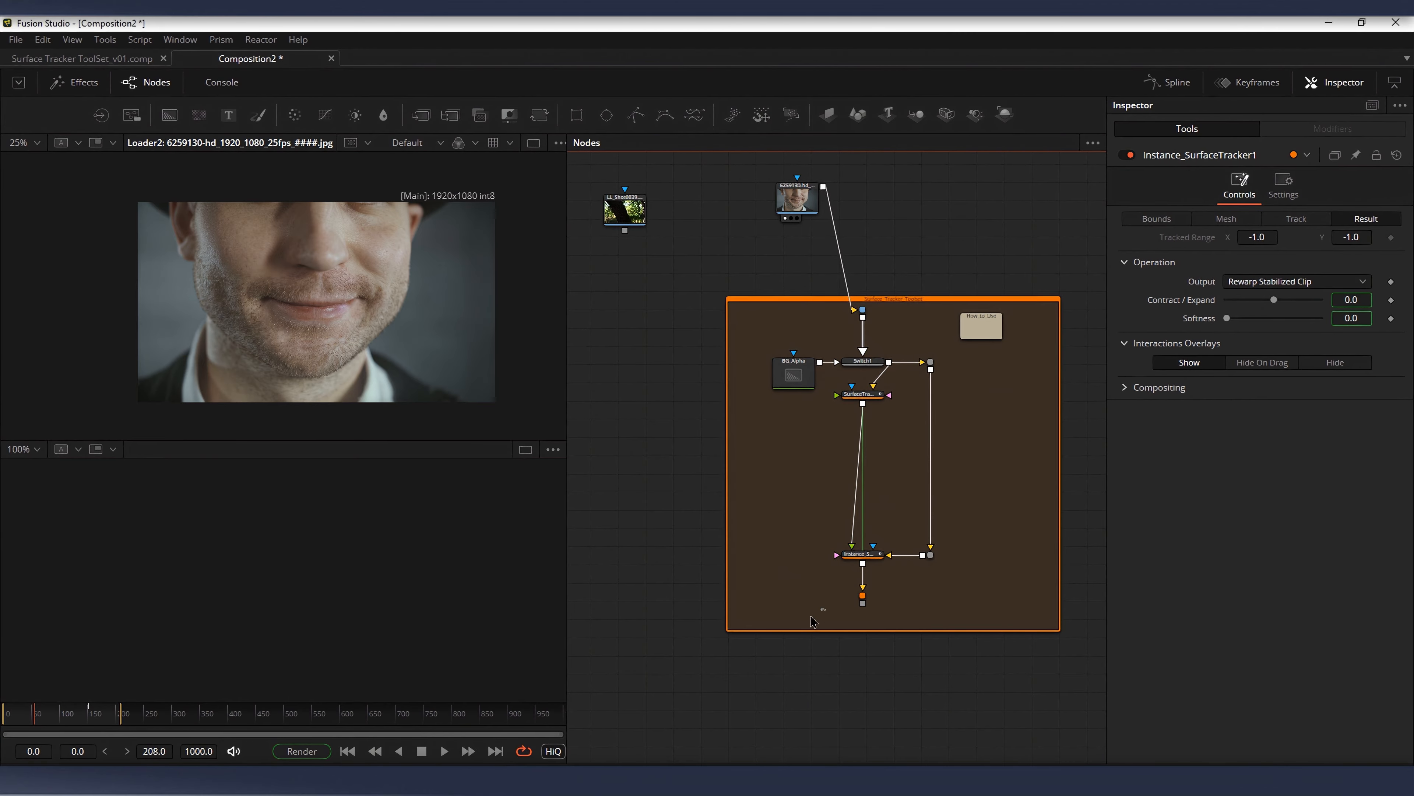
Step: Move the face clip loader next to the foliage clip loader
drag(717, 293, 950, 346)
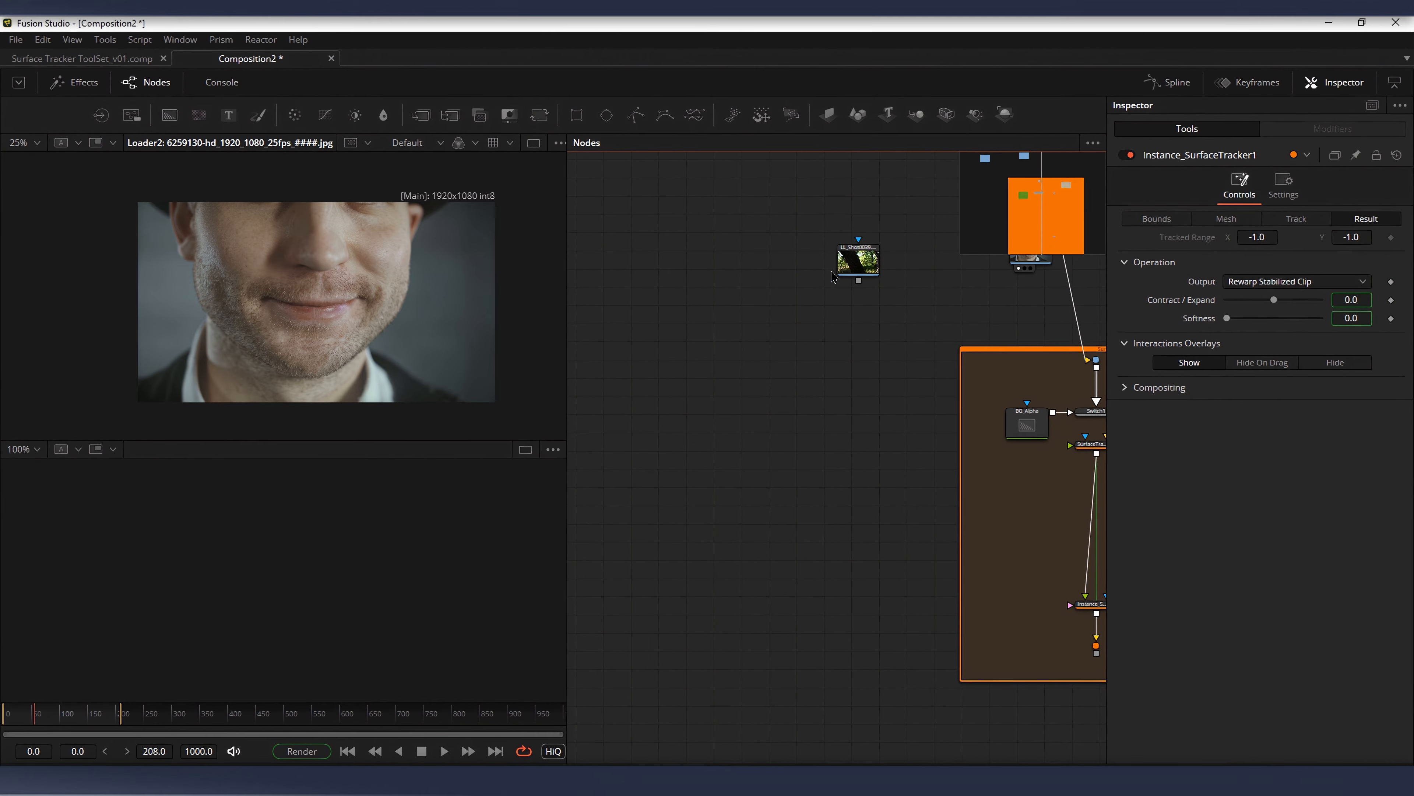
drag(884, 303, 621, 251)
drag(876, 239, 705, 248)
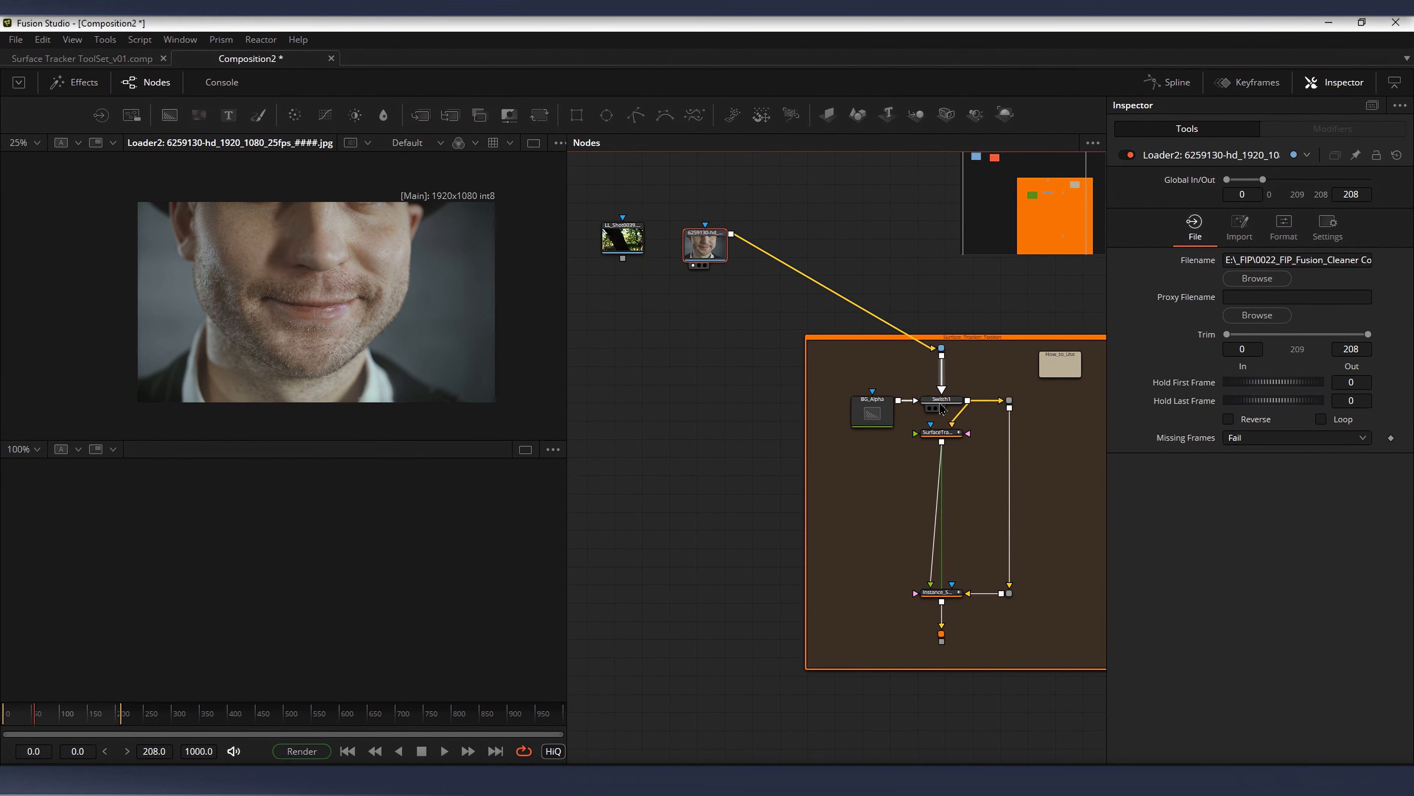
Step: Inspect the toolset's Plate_Input and Switch1 nodes and view Switch1 in the upper viewer
click(942, 400)
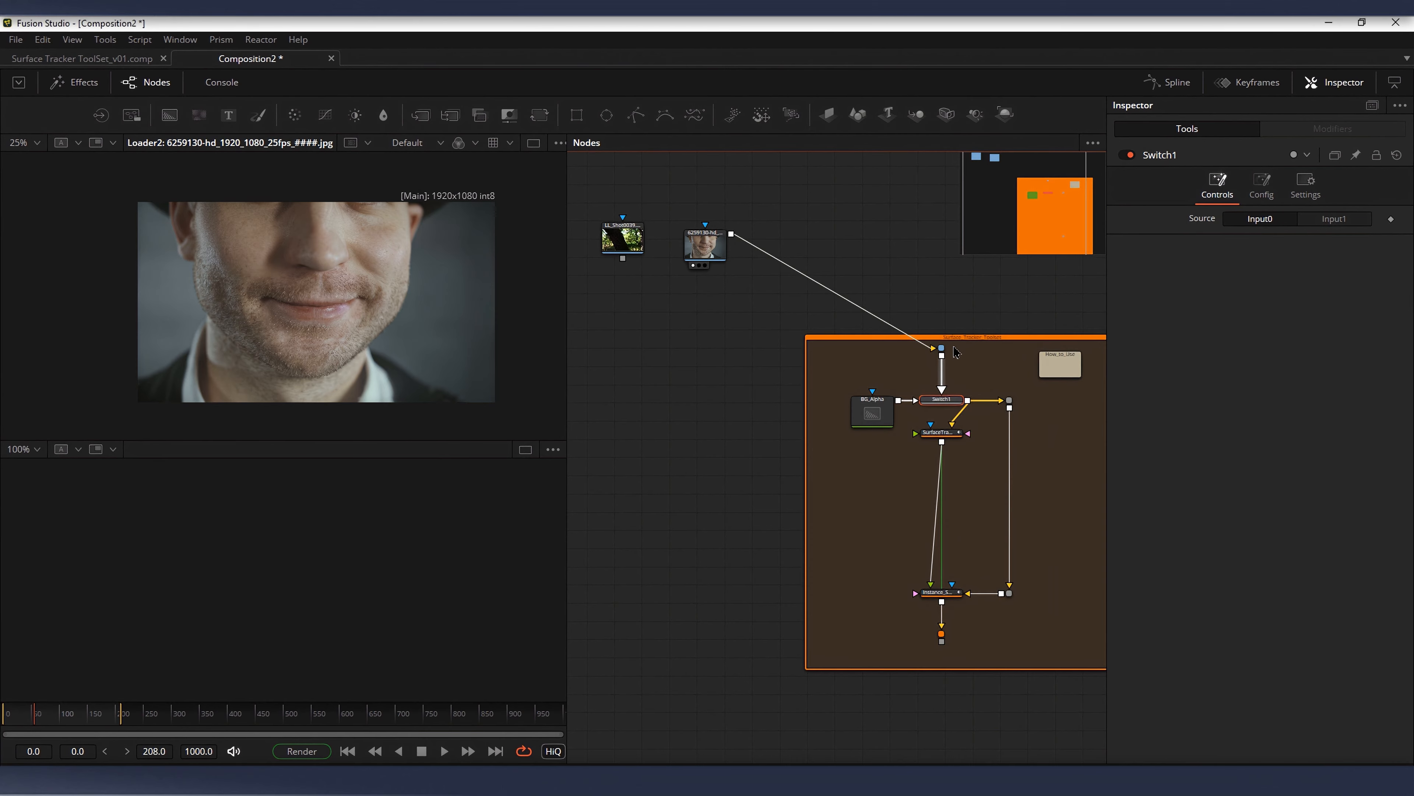
scroll(956, 351, up, 3)
click(861, 314)
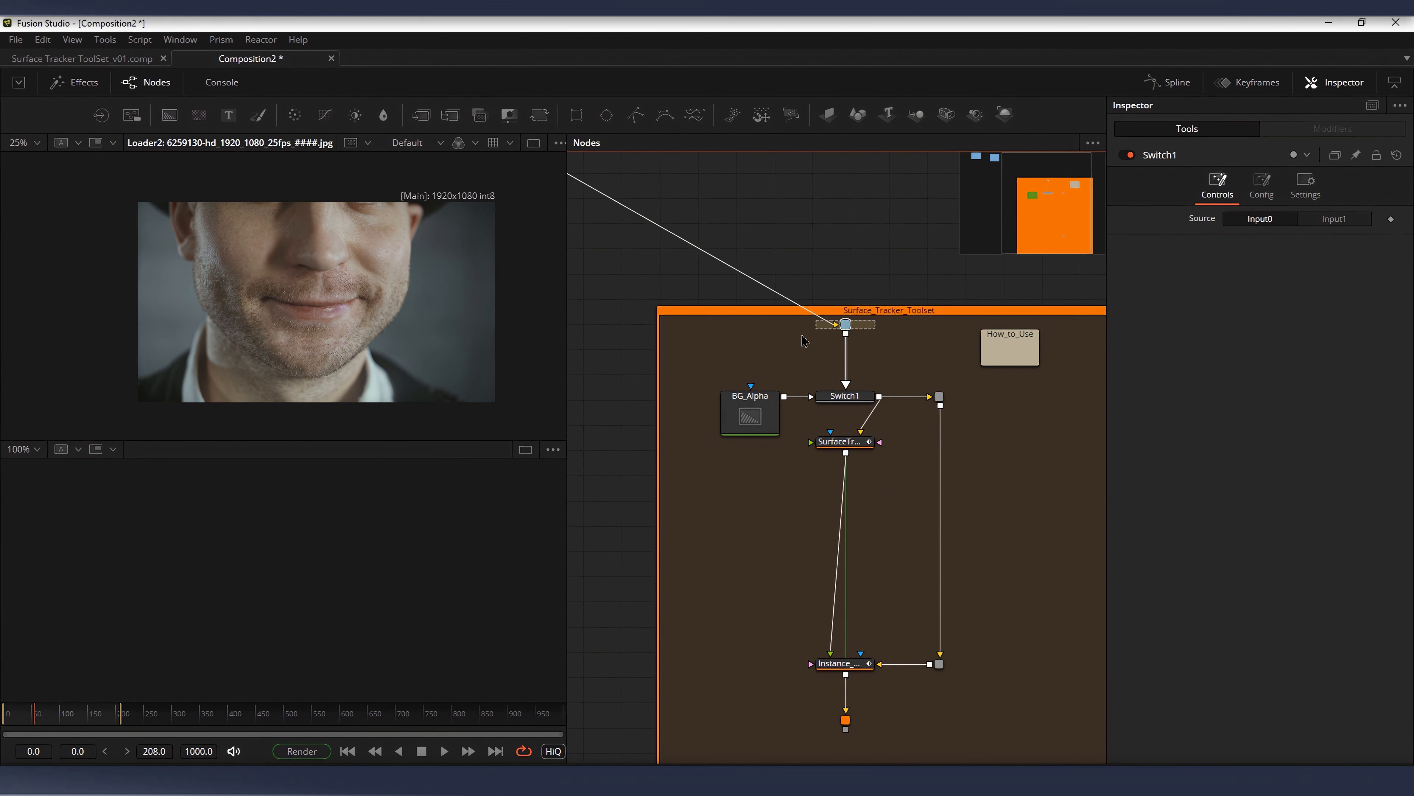
click(872, 390)
click(840, 397)
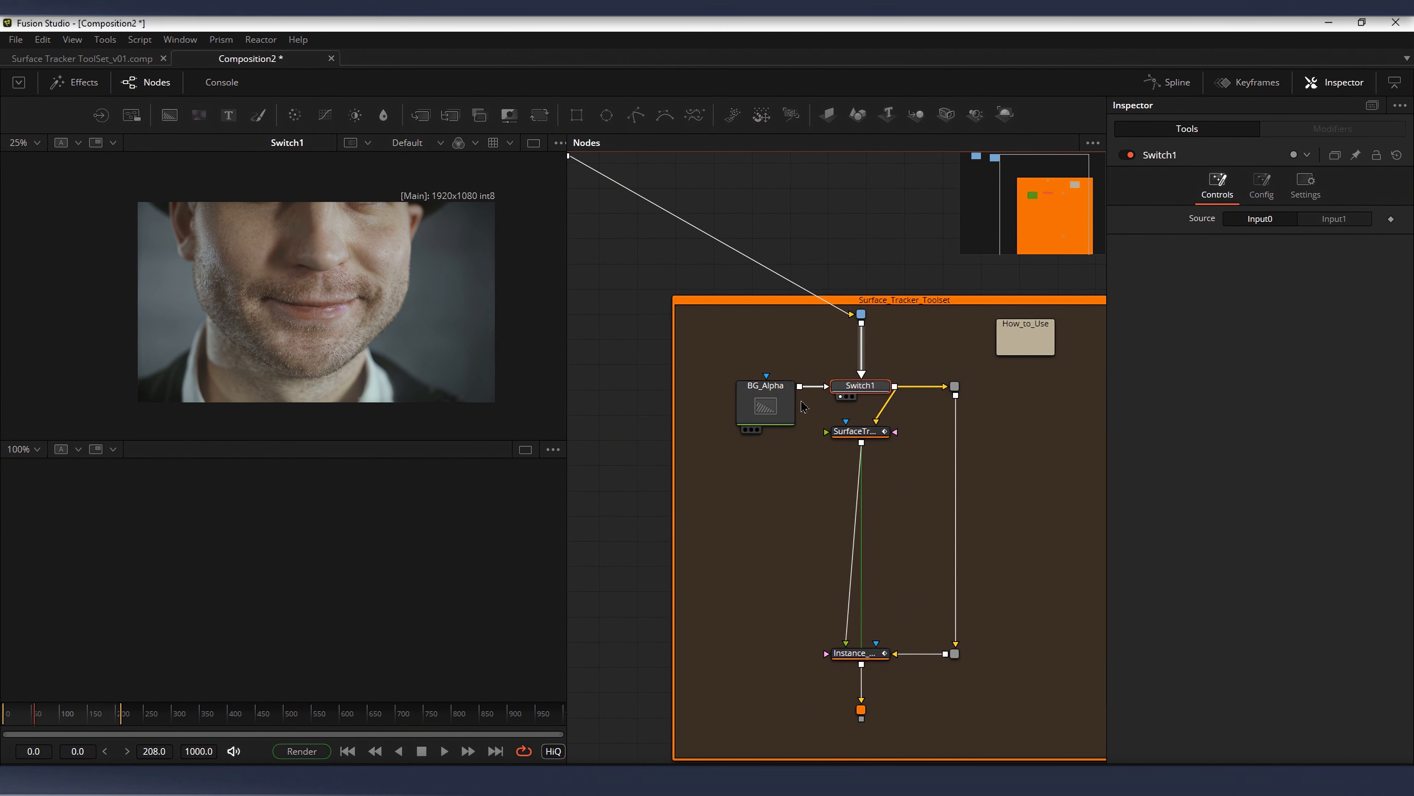
mouse_move(840, 408)
mouse_down()
mouse_move(868, 341)
mouse_move(834, 386)
mouse_up()
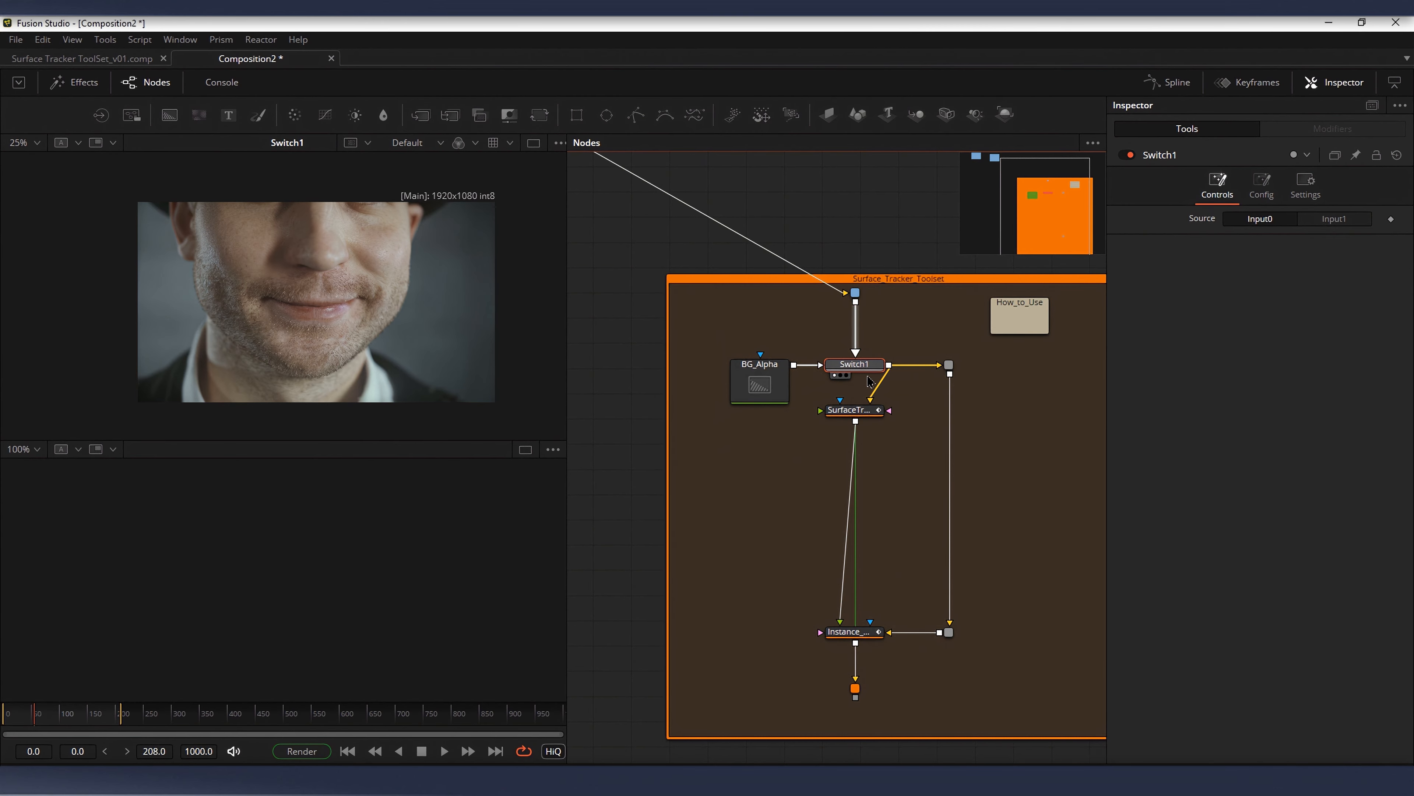
Step: View SurfaceTracker1 and outline a closed tracking boundary around the man's nose, mouth and chin
click(857, 421)
key(1)
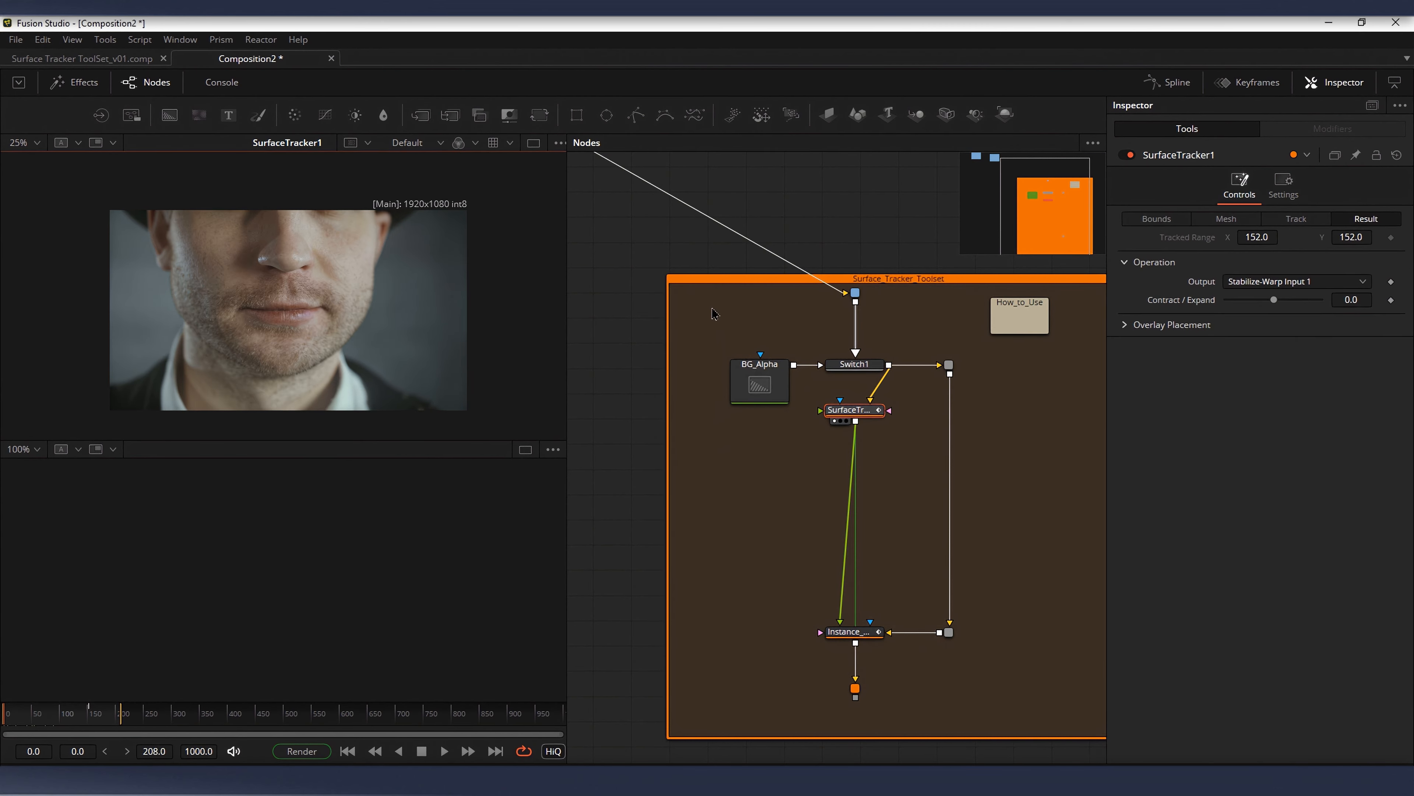
drag(842, 417, 842, 419)
click(1178, 219)
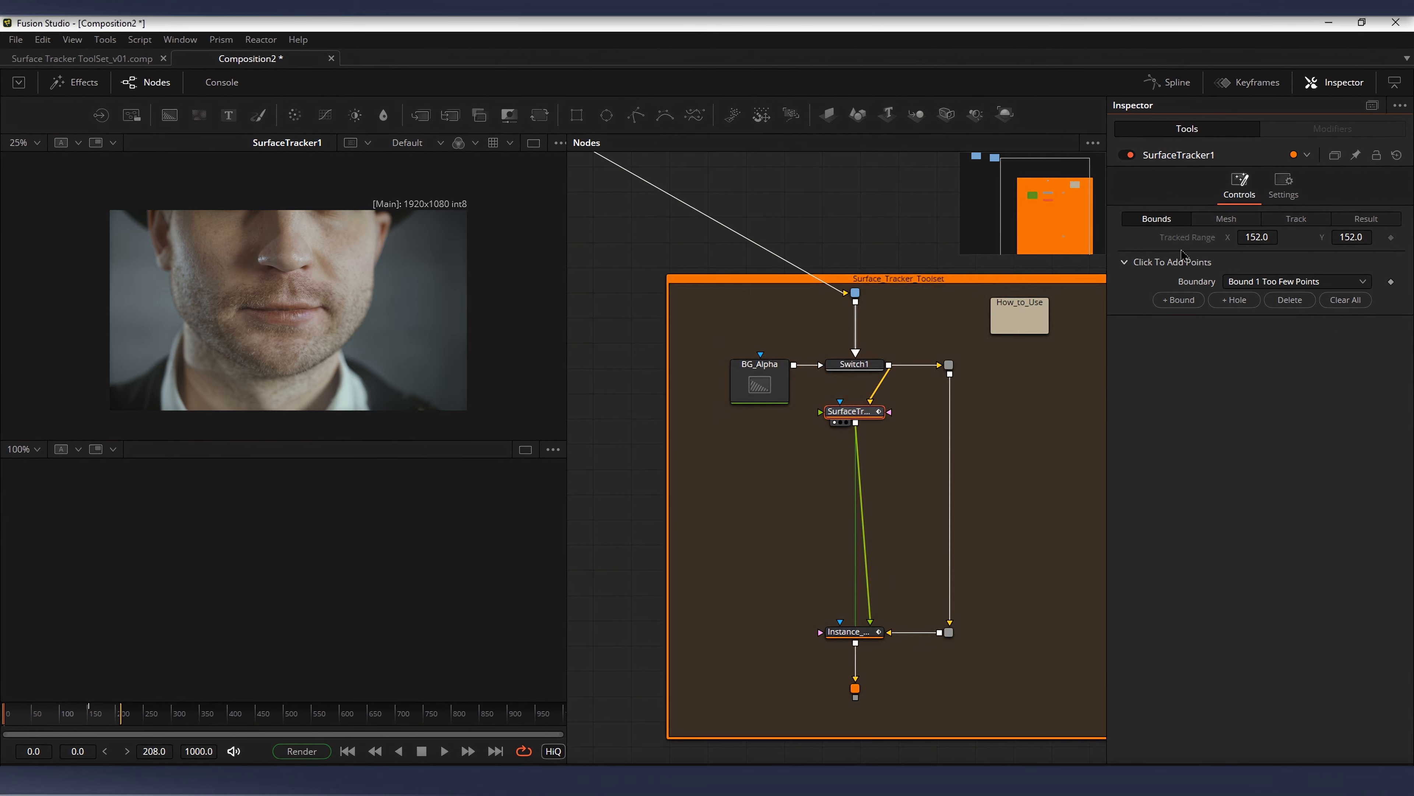
click(240, 236)
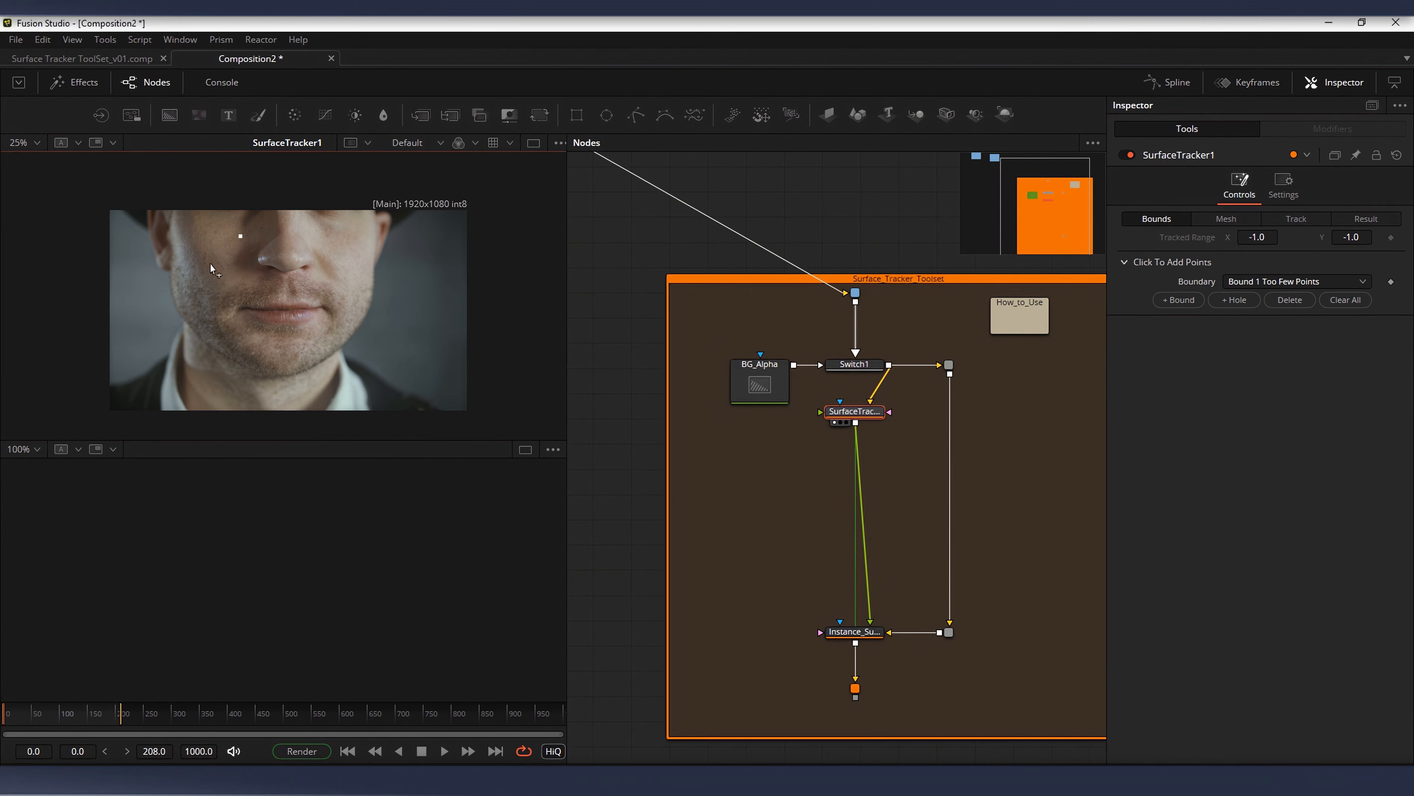
click(351, 245)
click(310, 221)
Step: Generate the tracking mesh inside the boundary, track it forward through the clip and scrub through the track
click(1224, 219)
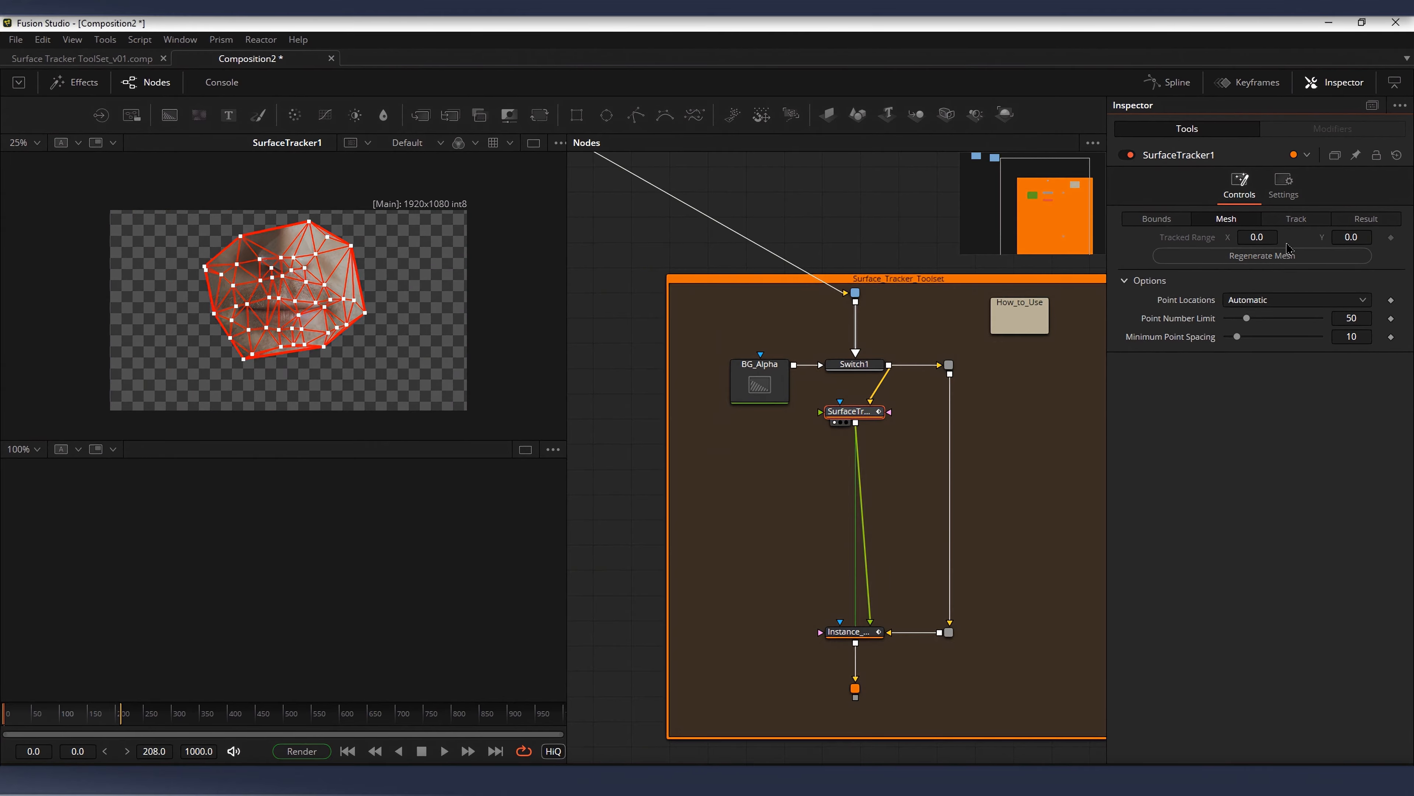
click(1294, 220)
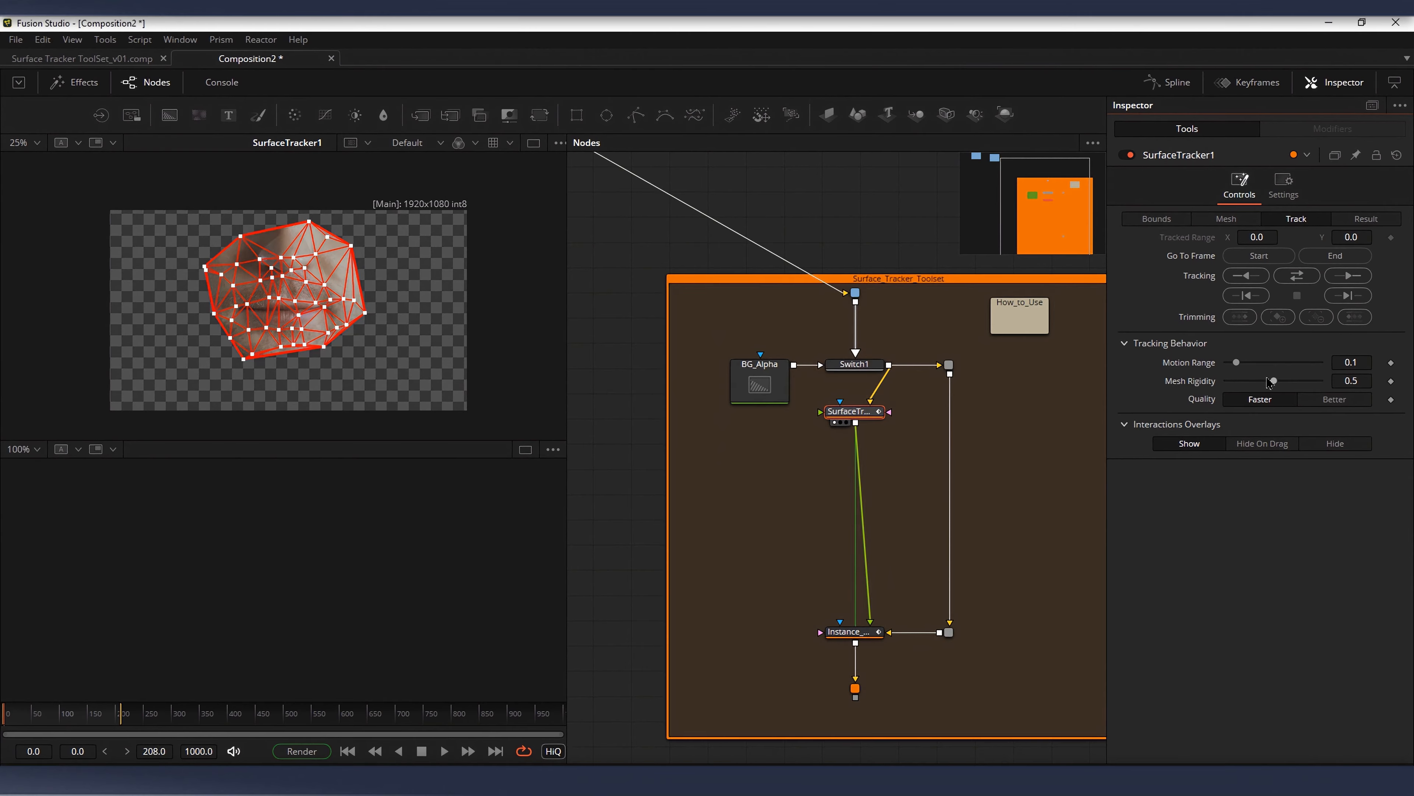
click(1353, 279)
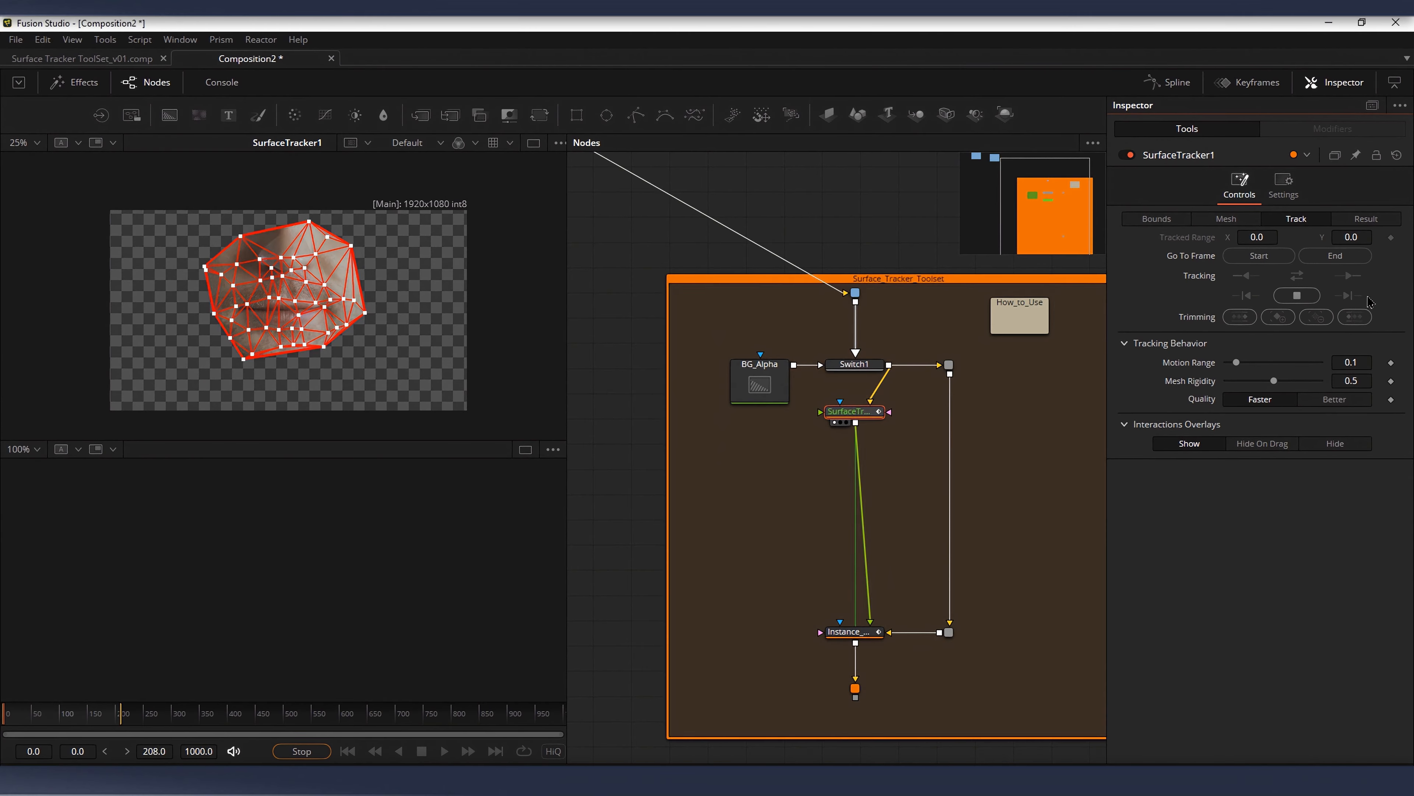
drag(131, 720, 43, 728)
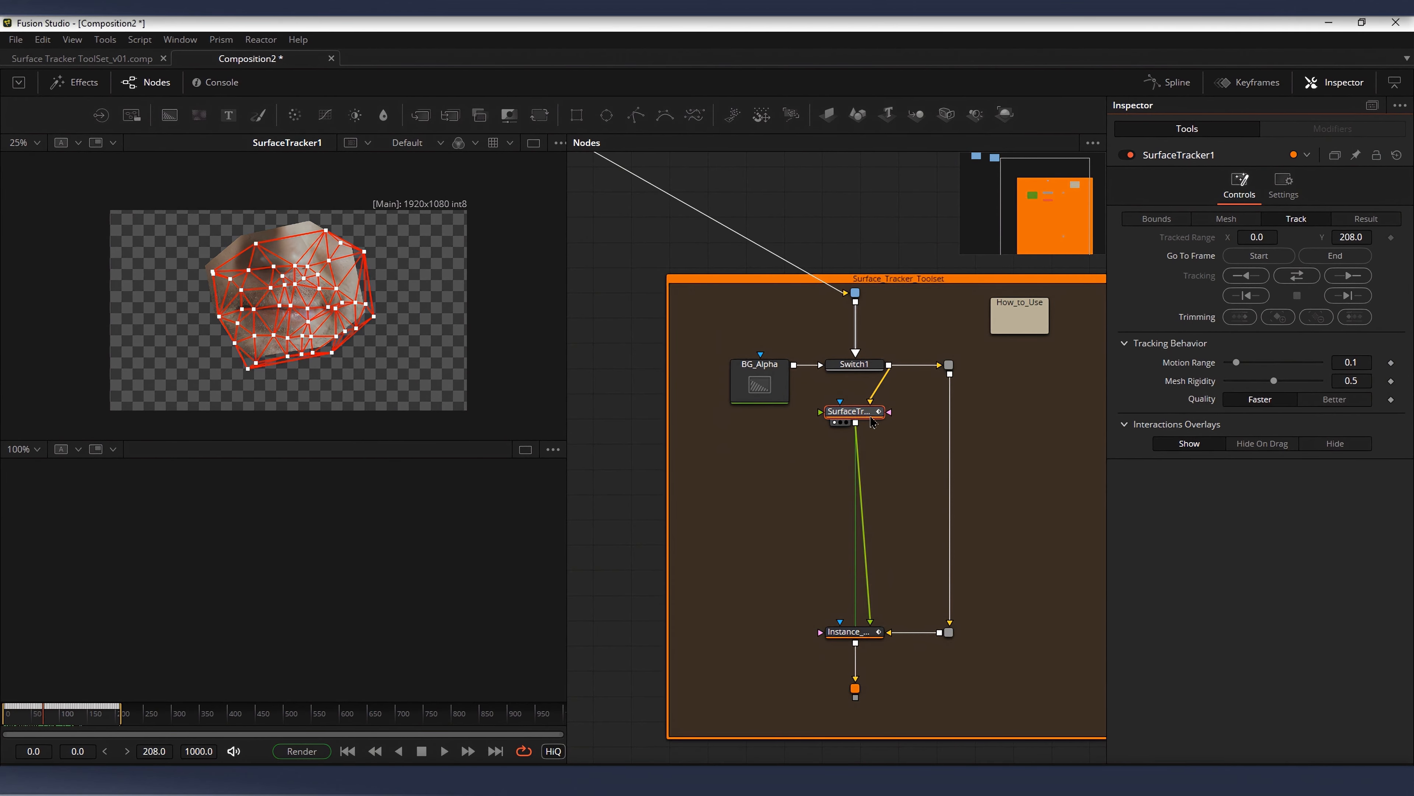
Step: Show SurfaceTracker1's Stabilize-Warp Input 1 result and scrub through the stabilized face
drag(804, 449, 789, 395)
scroll(824, 359, up, 2)
drag(905, 363, 916, 341)
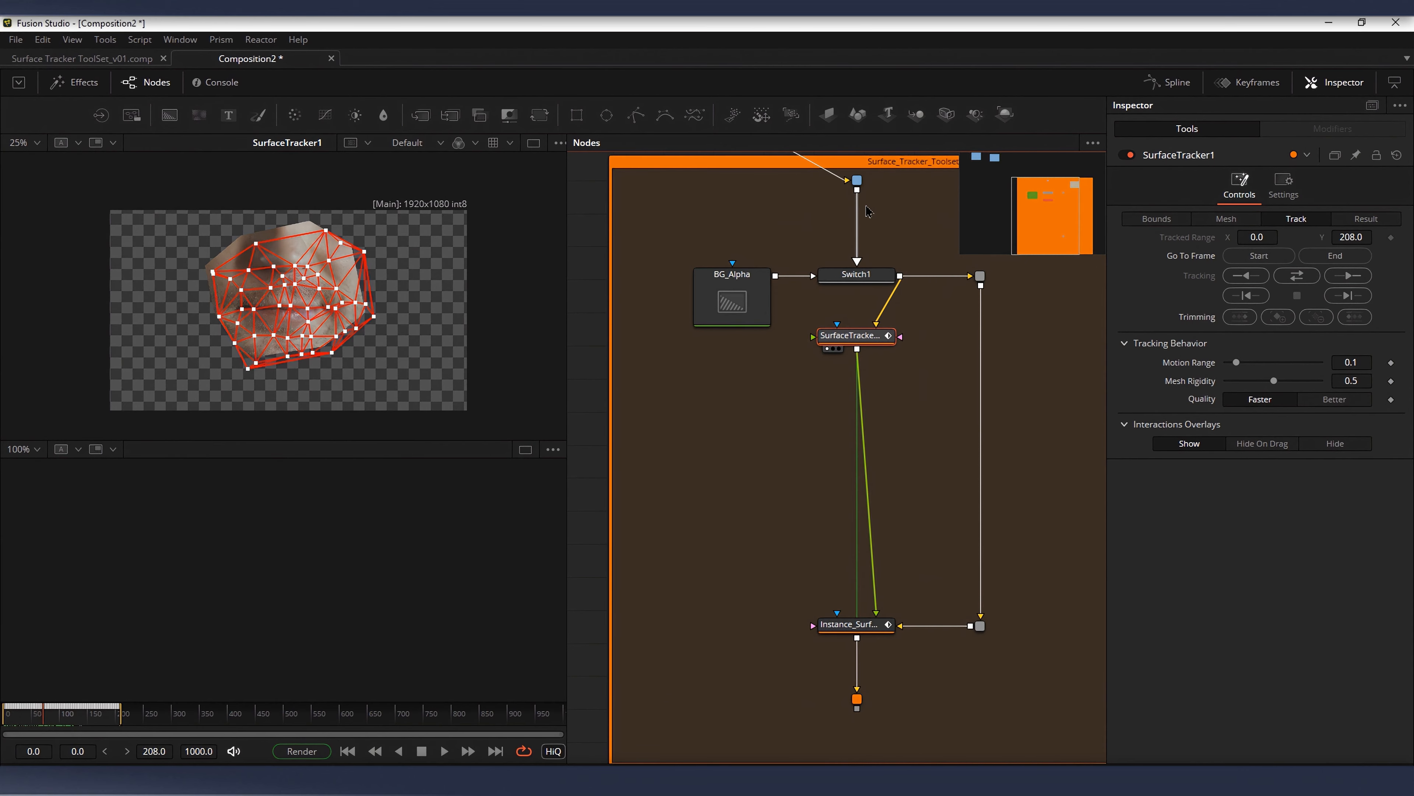
click(1366, 217)
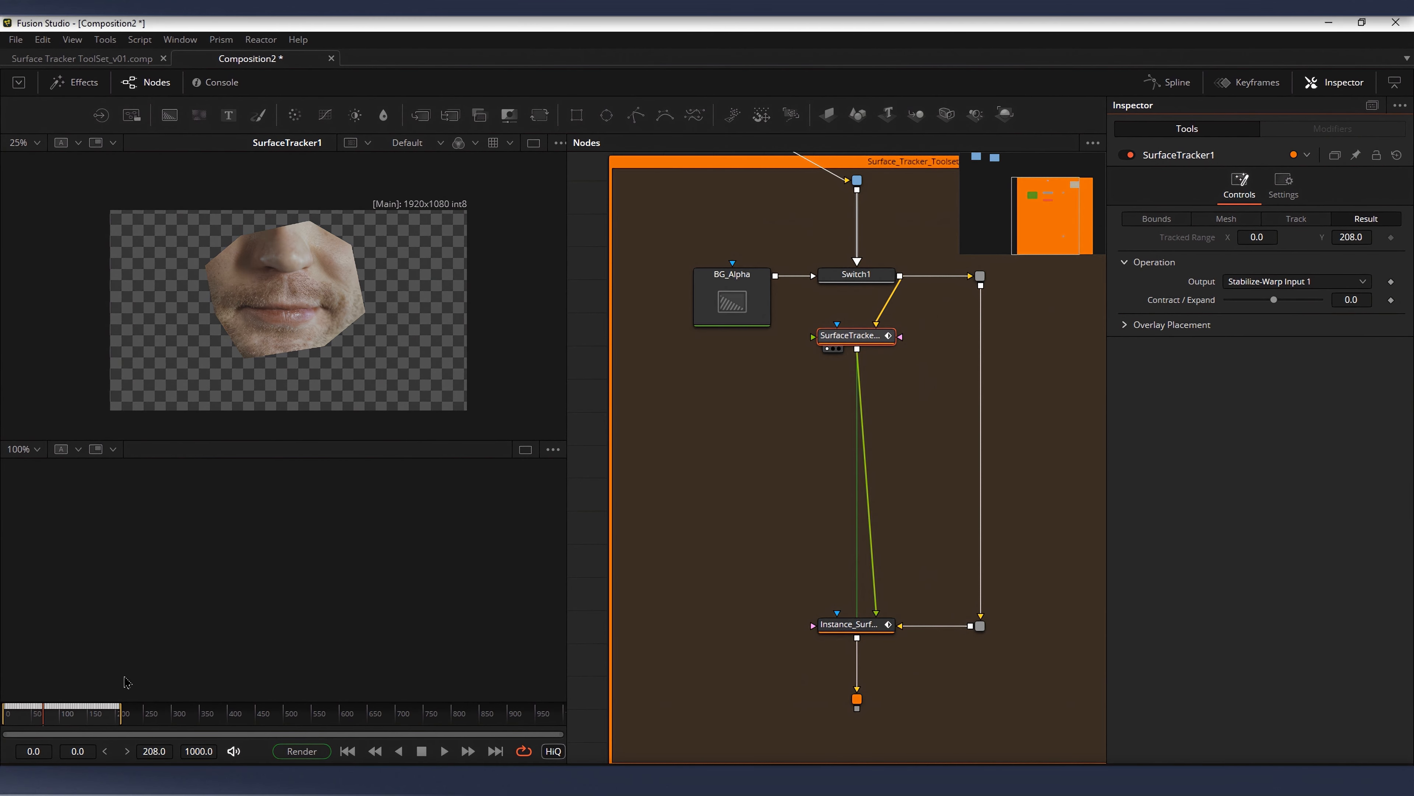
drag(82, 713, 36, 715)
Step: Compare SurfaceTracker1 with its instance further down the toolset
scroll(875, 451, down, 2)
click(849, 565)
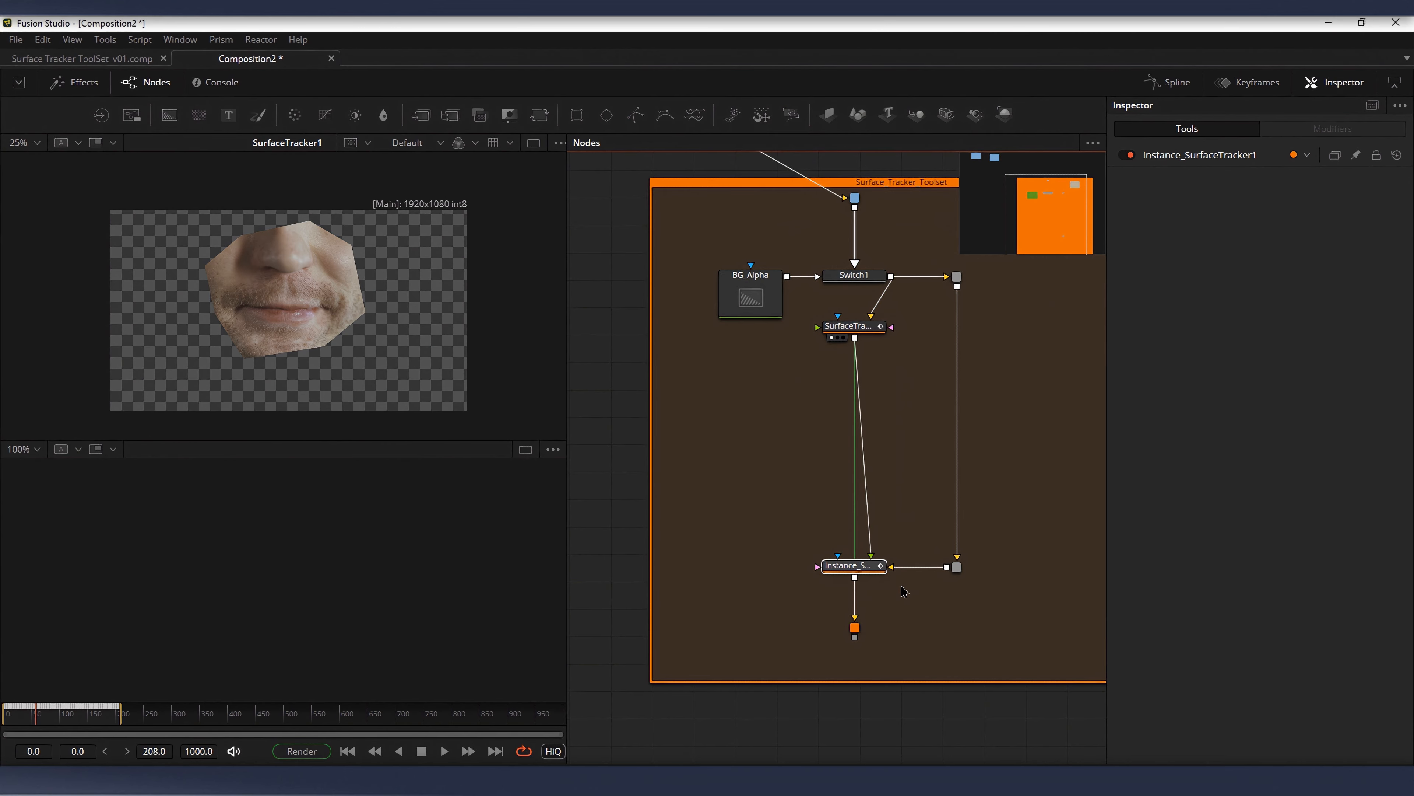
drag(849, 326, 849, 329)
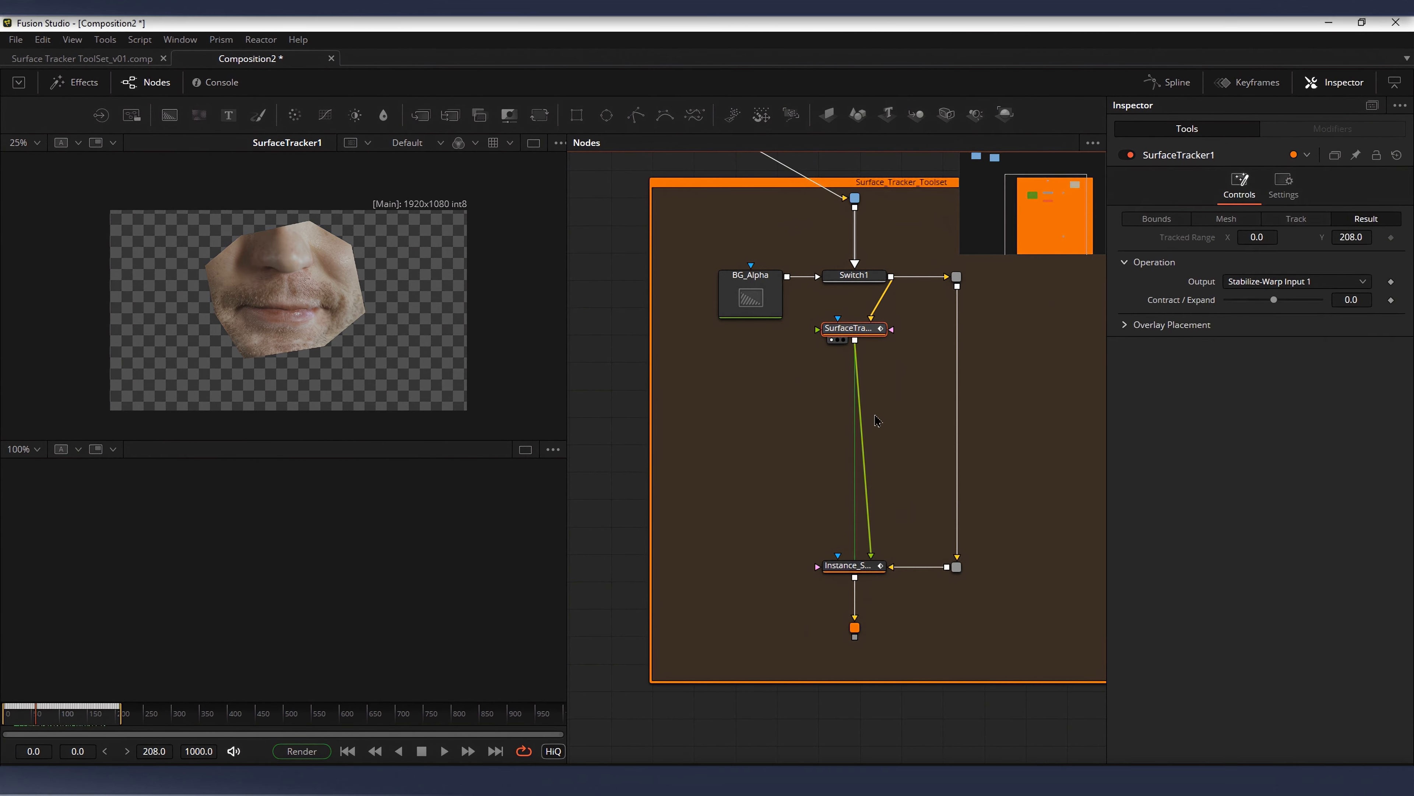
click(849, 565)
scroll(863, 591, up, 2)
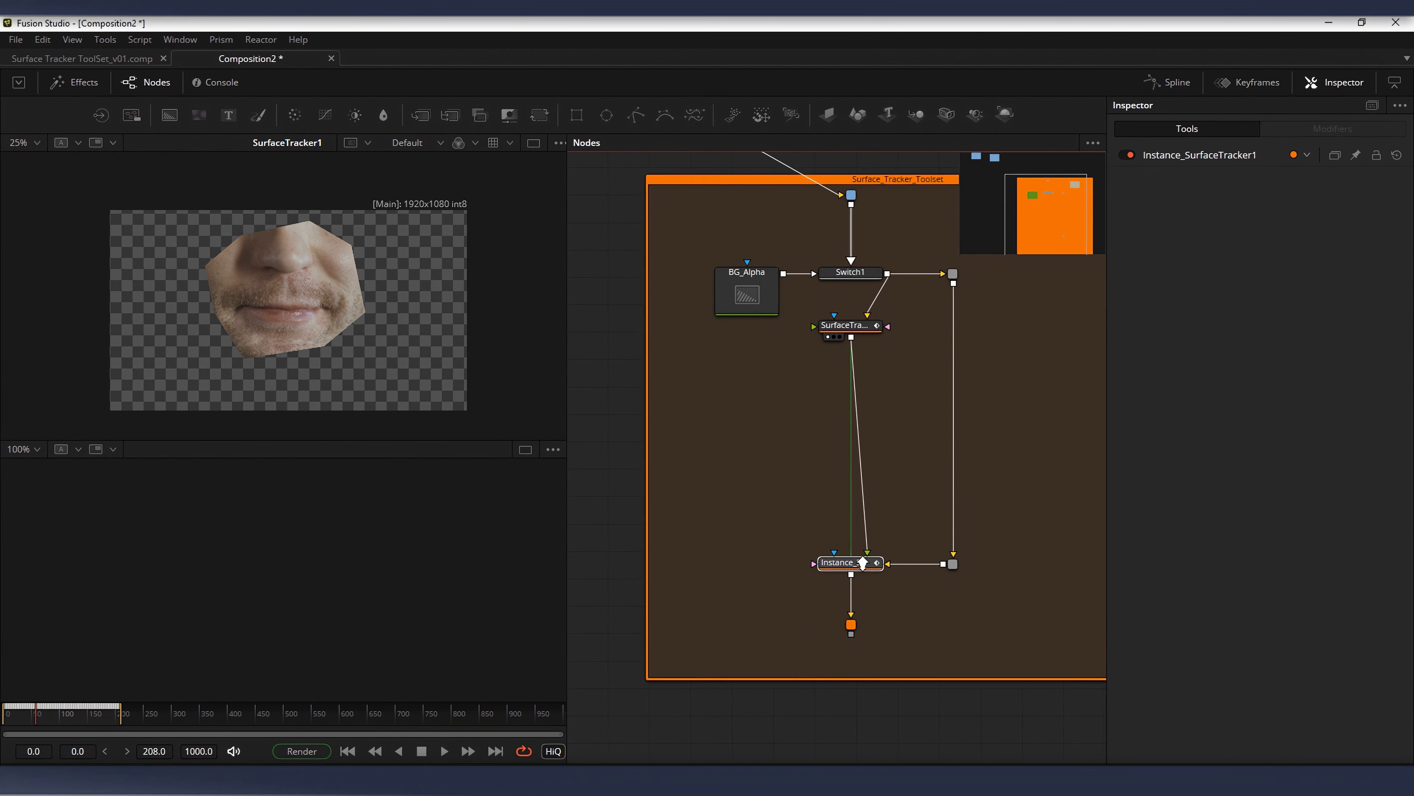
Step: Choose Rewarp Stabilized Clip as Instance_SurfaceTracker1's output, view the node and scrub through its result
drag(898, 487, 879, 525)
click(855, 598)
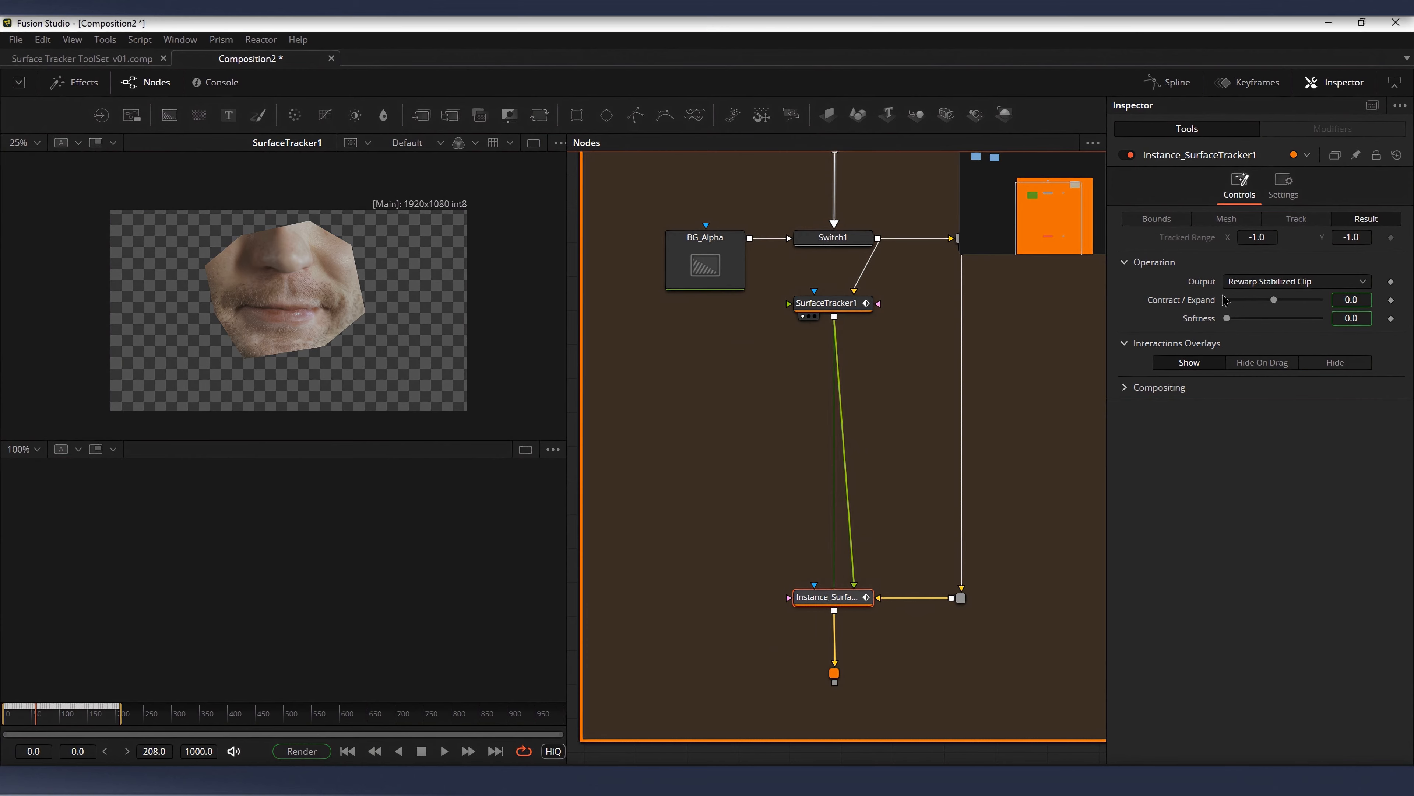
click(1305, 283)
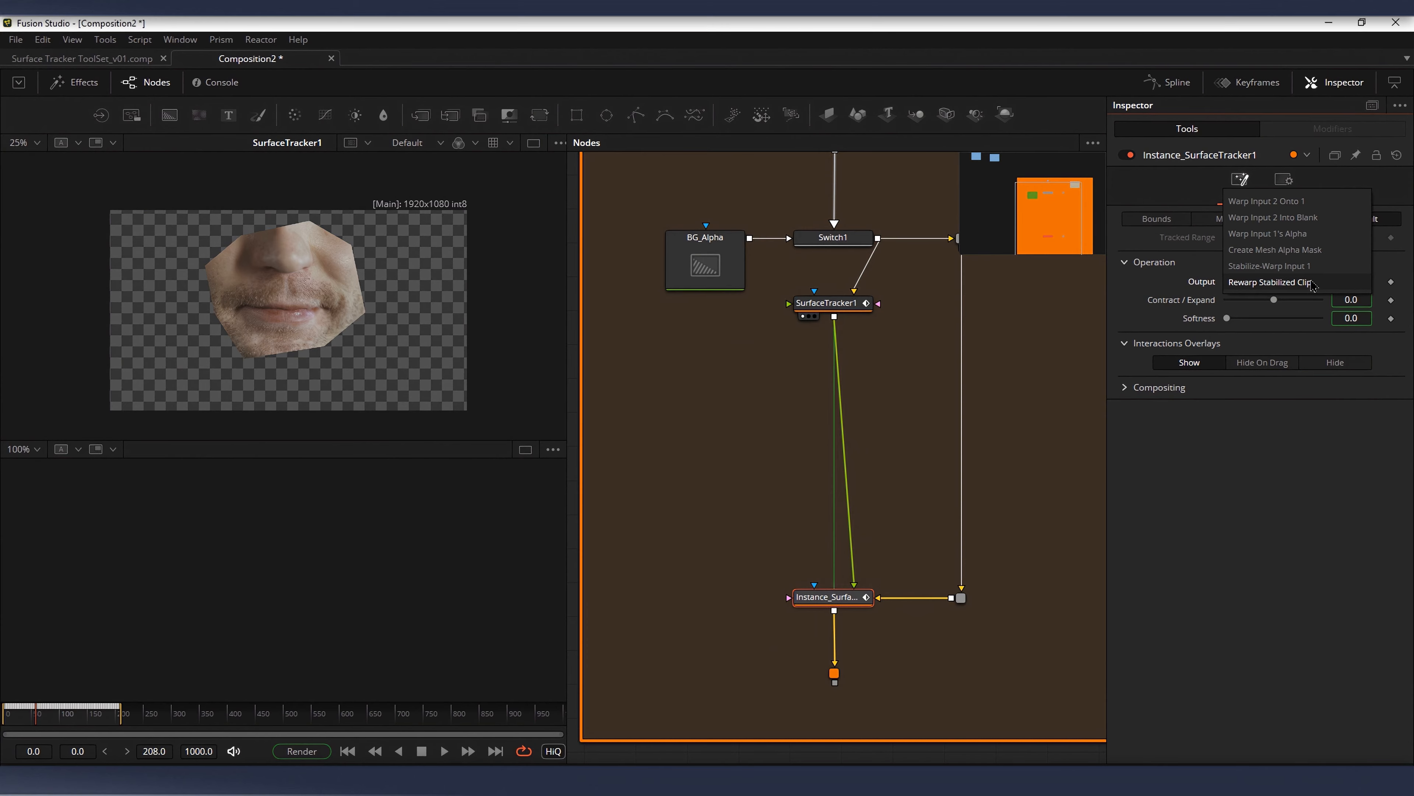
click(1320, 283)
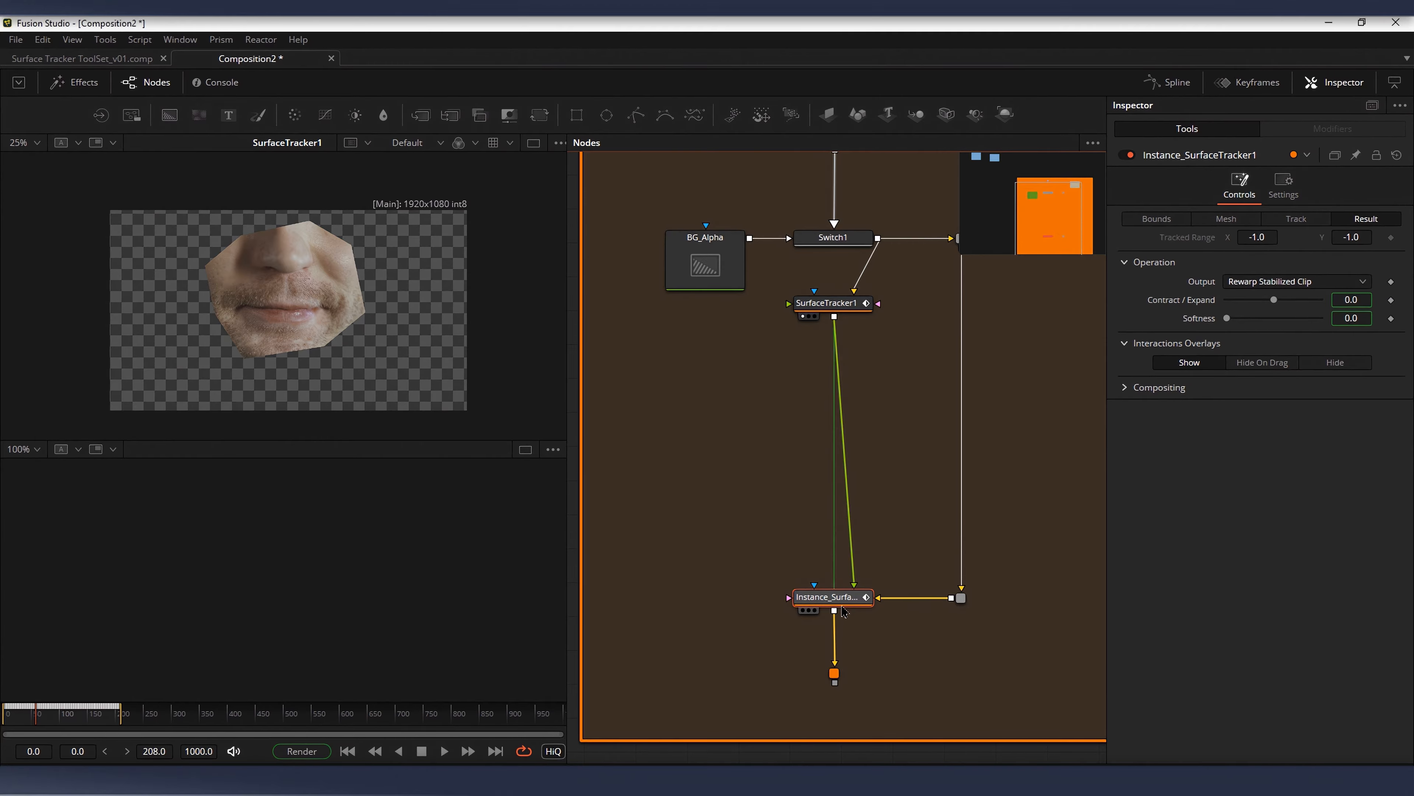
key(1)
drag(29, 713, 69, 719)
Step: Add a merge node below the loaders and connect the face clip to it as background
drag(885, 448, 939, 456)
scroll(902, 449, down, 2)
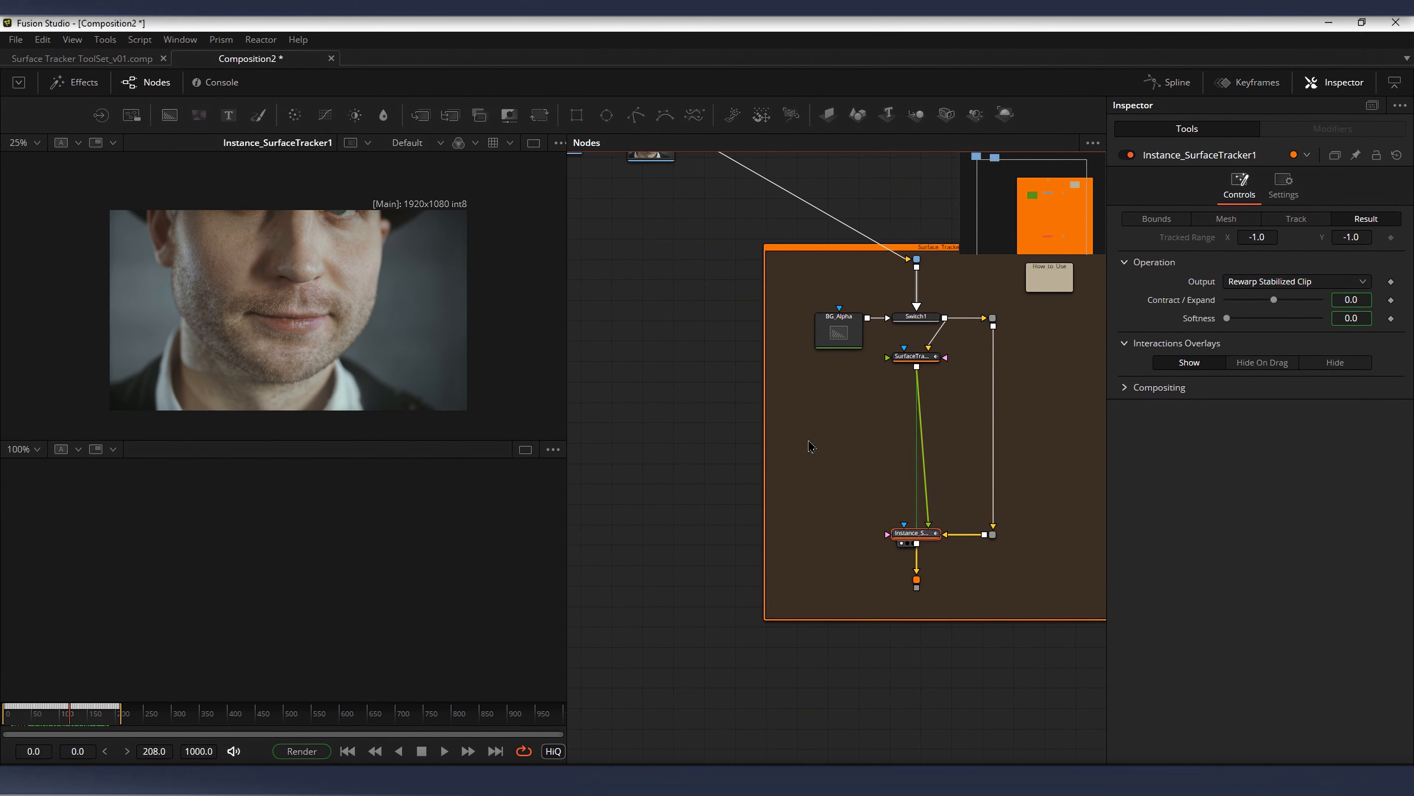
drag(811, 449, 868, 465)
scroll(806, 483, down, 1)
click(757, 596)
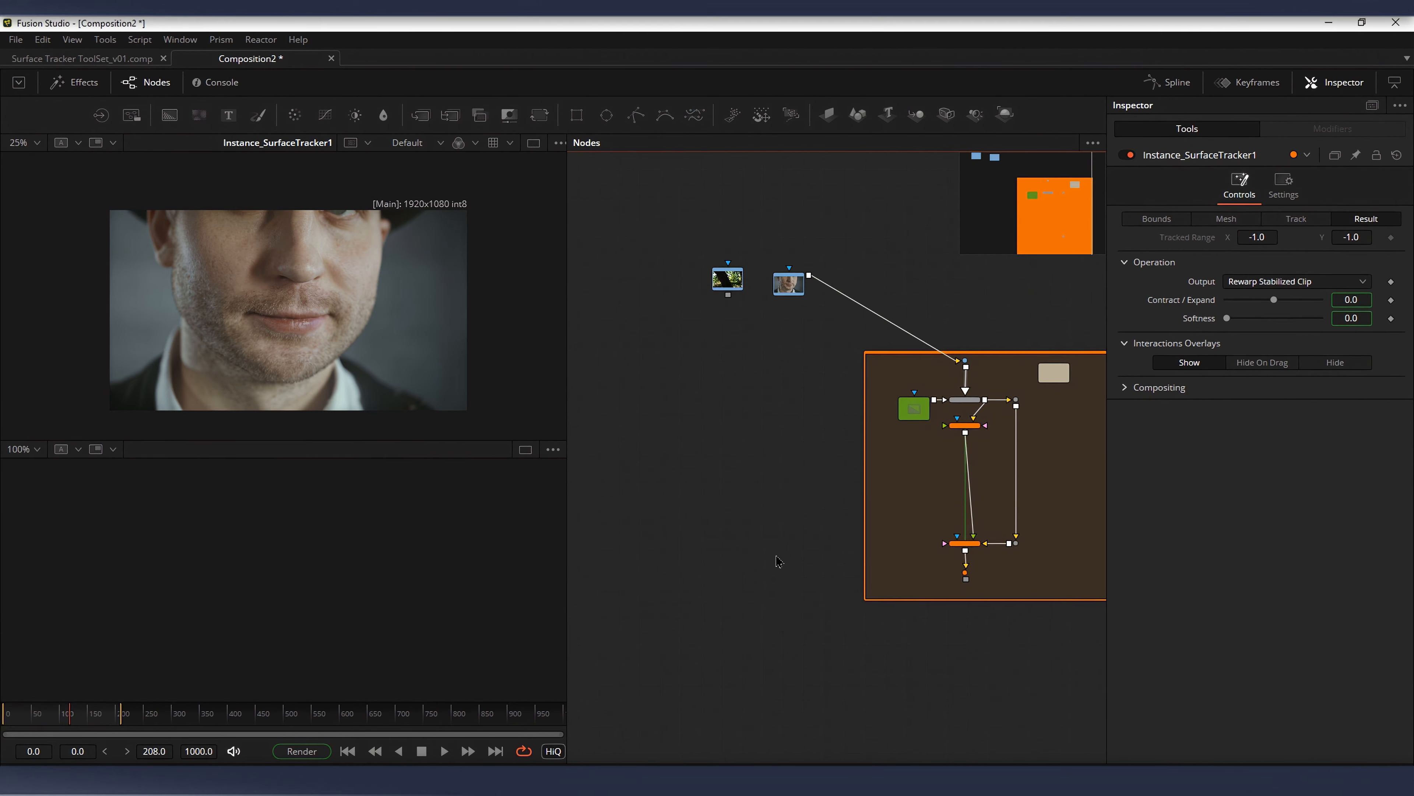
key(m)
drag(809, 275, 725, 600)
Step: View Merge1 in the lower viewer and frame the whole image
scroll(935, 577, up, 1)
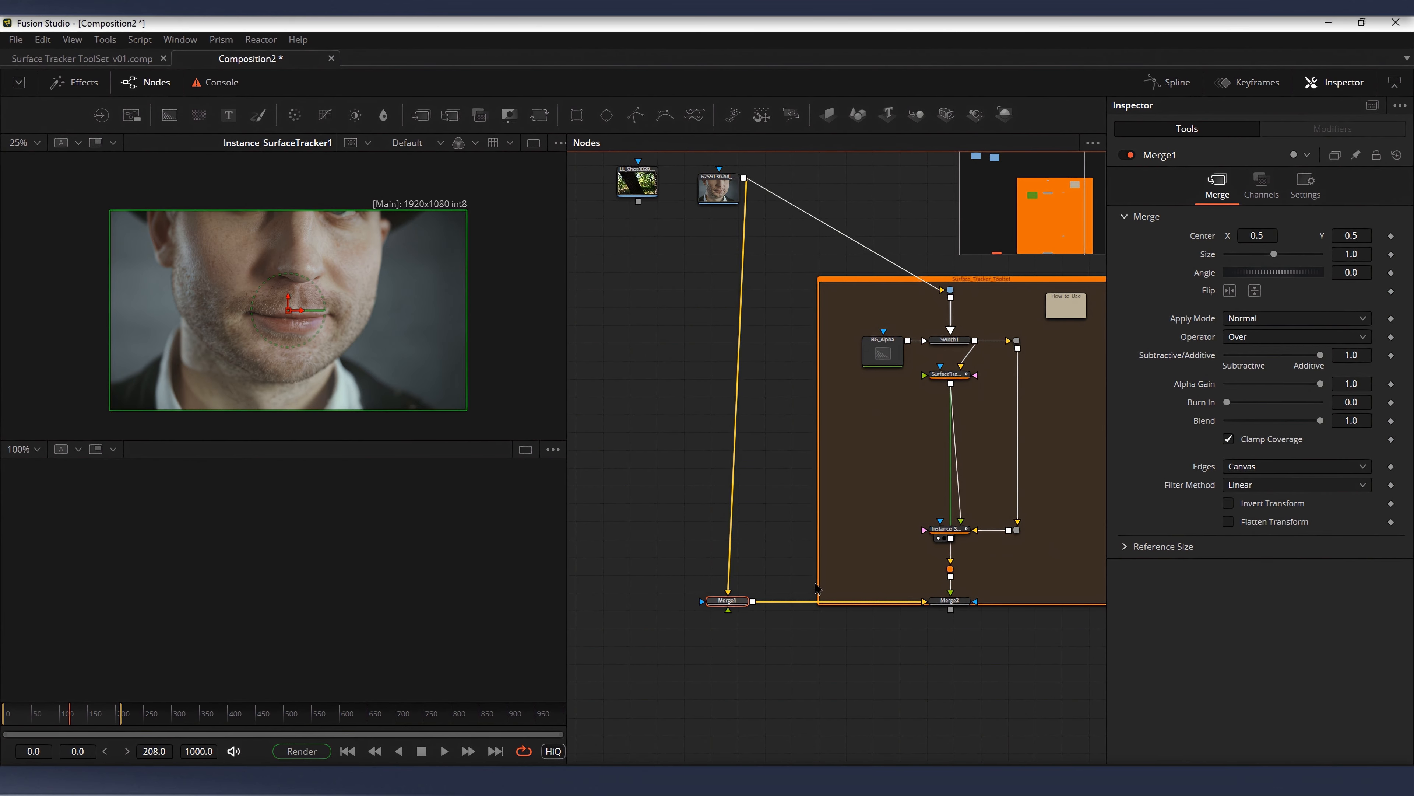
key(2)
scroll(452, 567, down, 8)
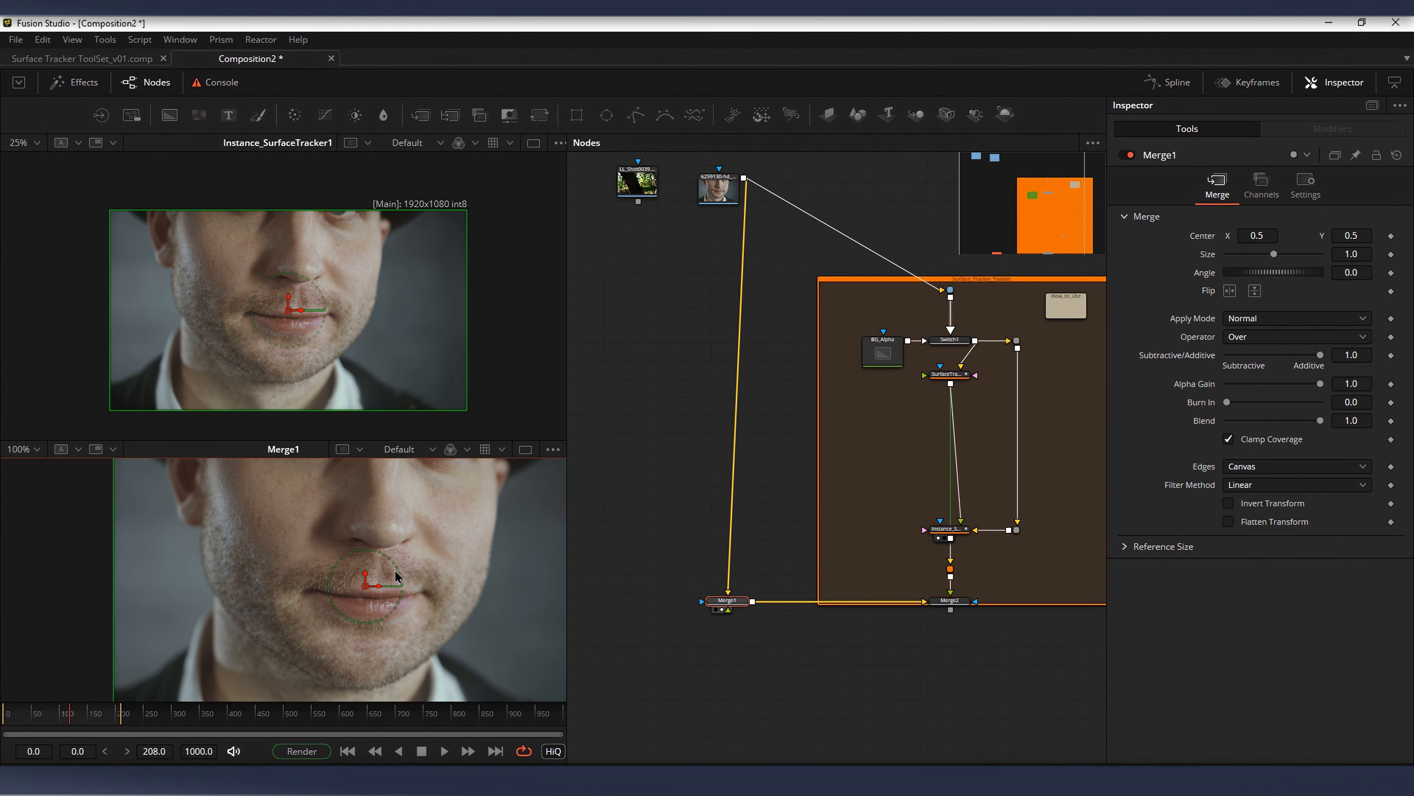
drag(445, 569, 318, 581)
Step: Line up the face clip loader above Merge1 and revisit the two surface tracker nodes
drag(760, 420, 762, 549)
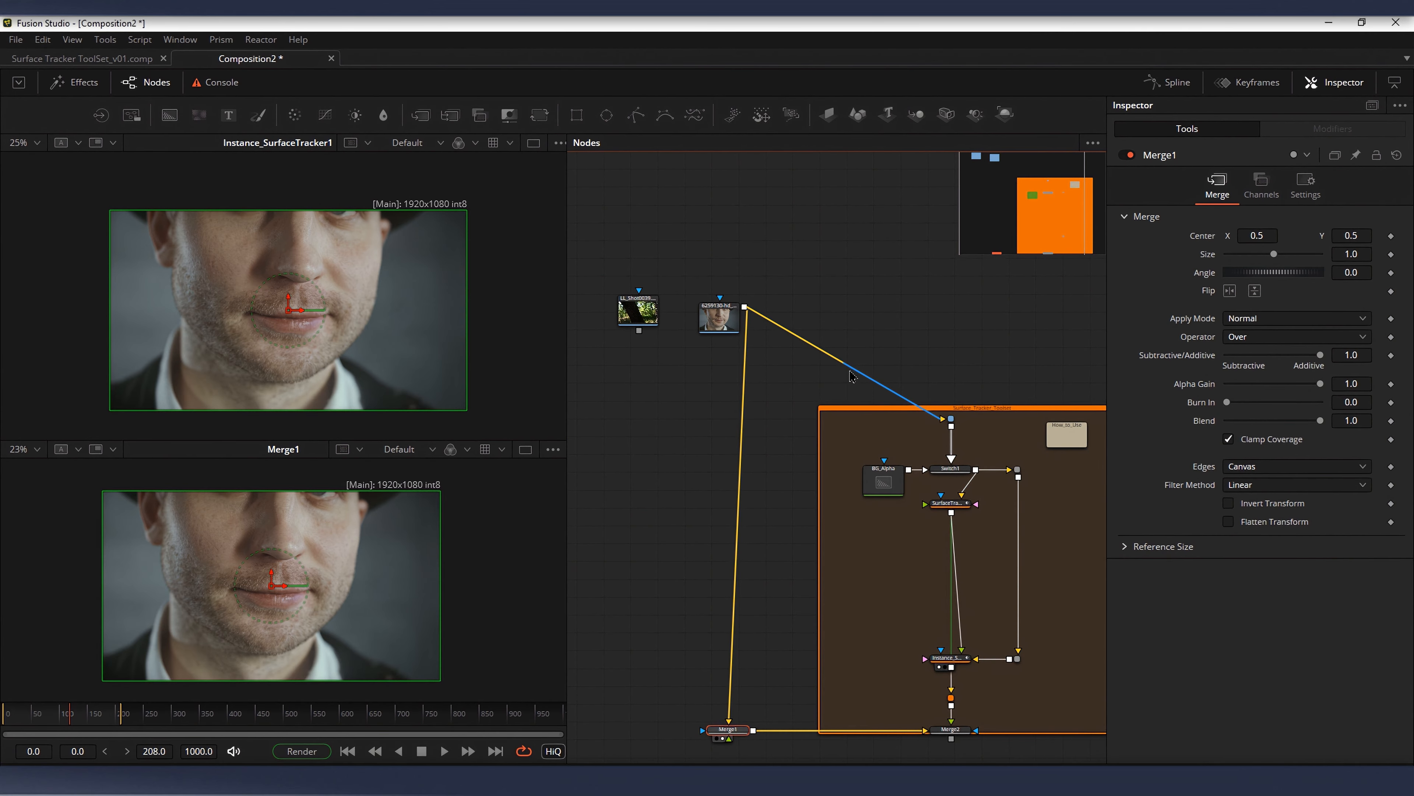
click(846, 374)
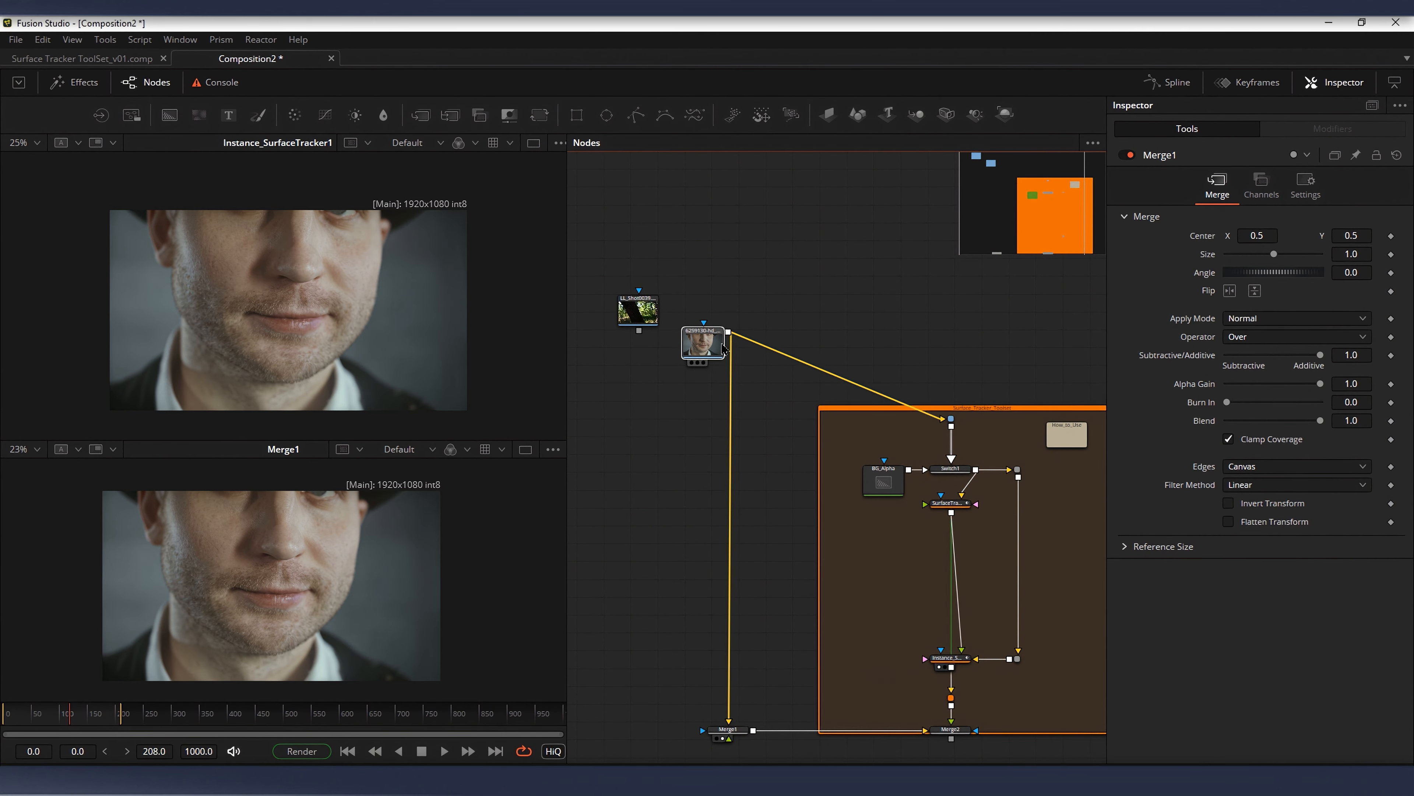
drag(719, 317, 709, 346)
drag(981, 440, 920, 397)
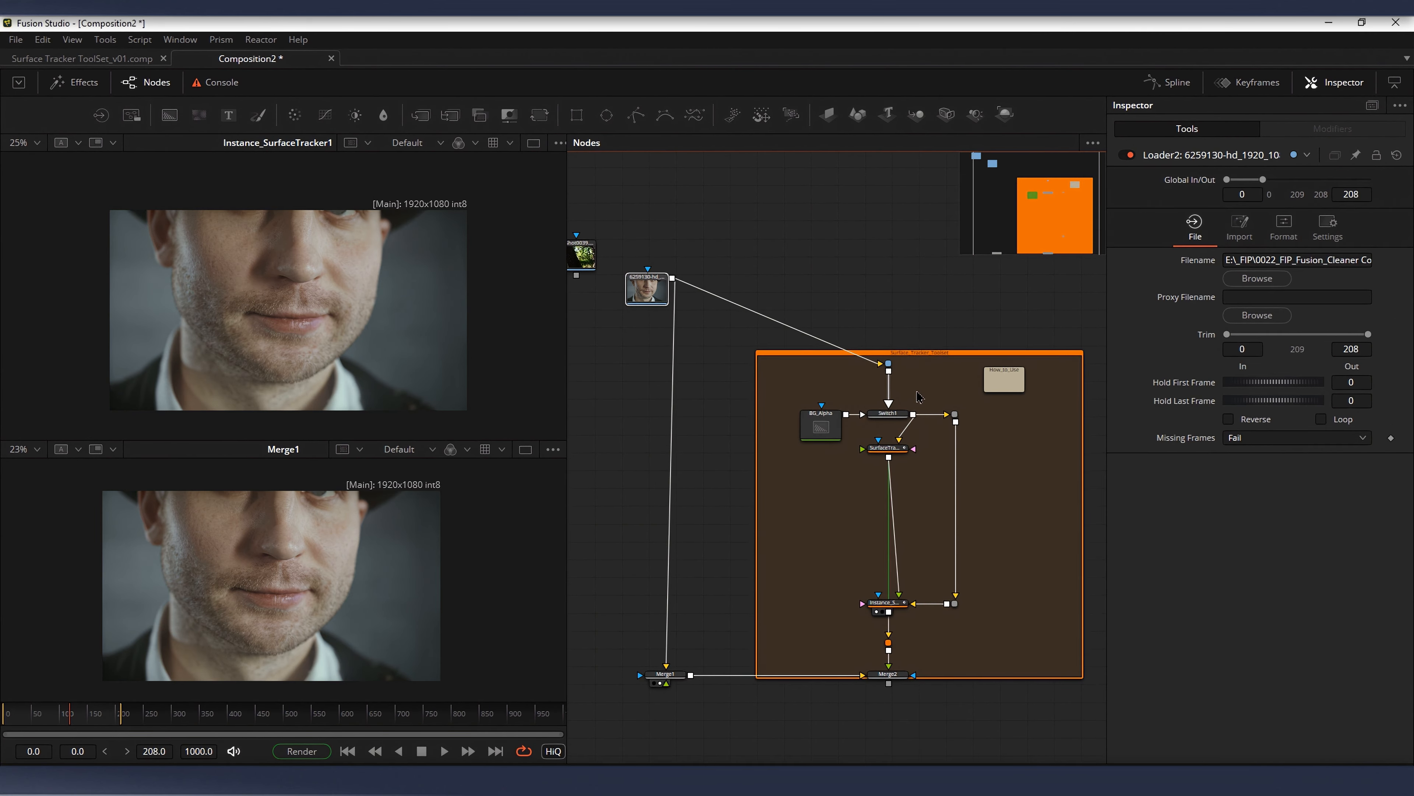
click(891, 447)
click(887, 602)
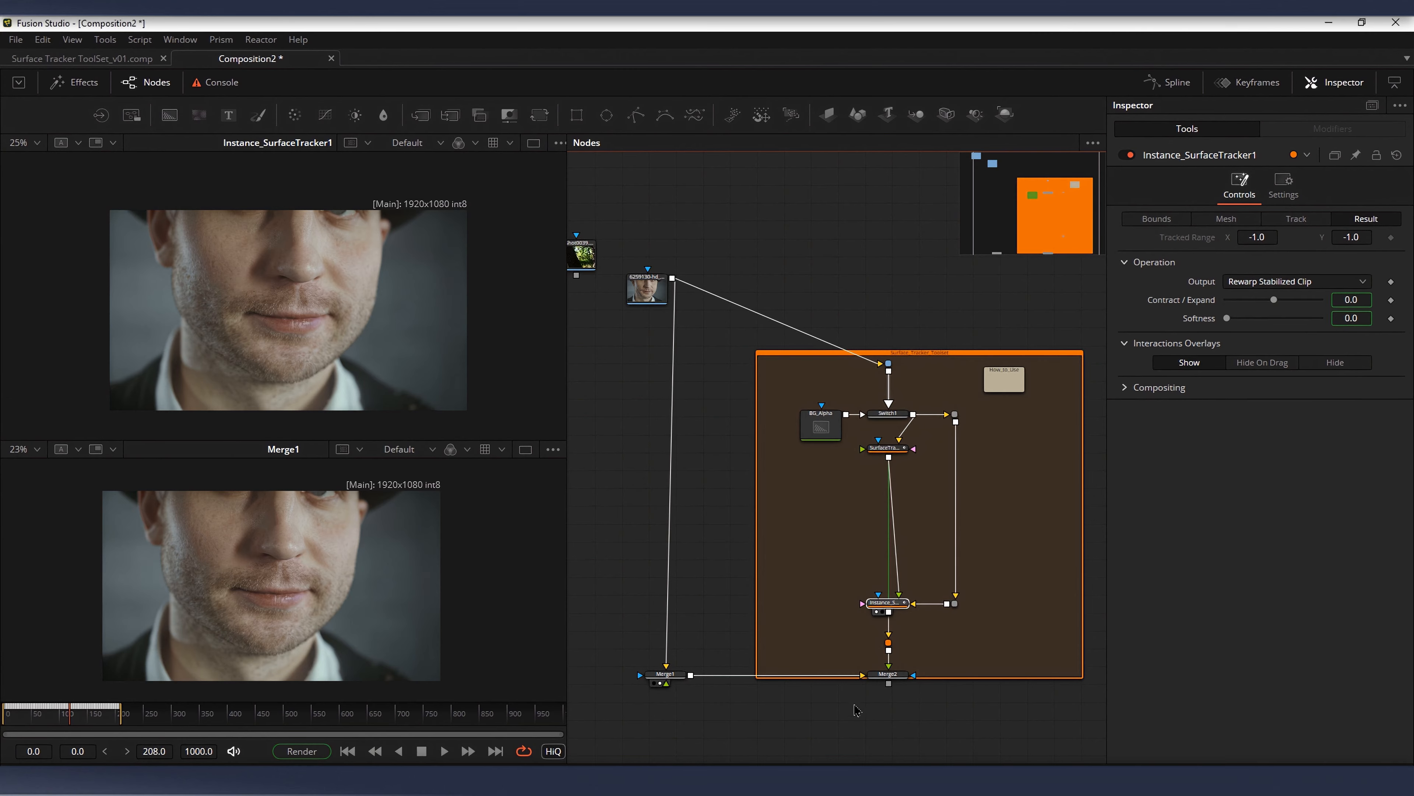
Step: Delete the extra Merge2 node and connect the toolset's output to Merge1 as foreground
drag(927, 663, 801, 728)
drag(858, 680, 821, 601)
scroll(822, 604, up, 4)
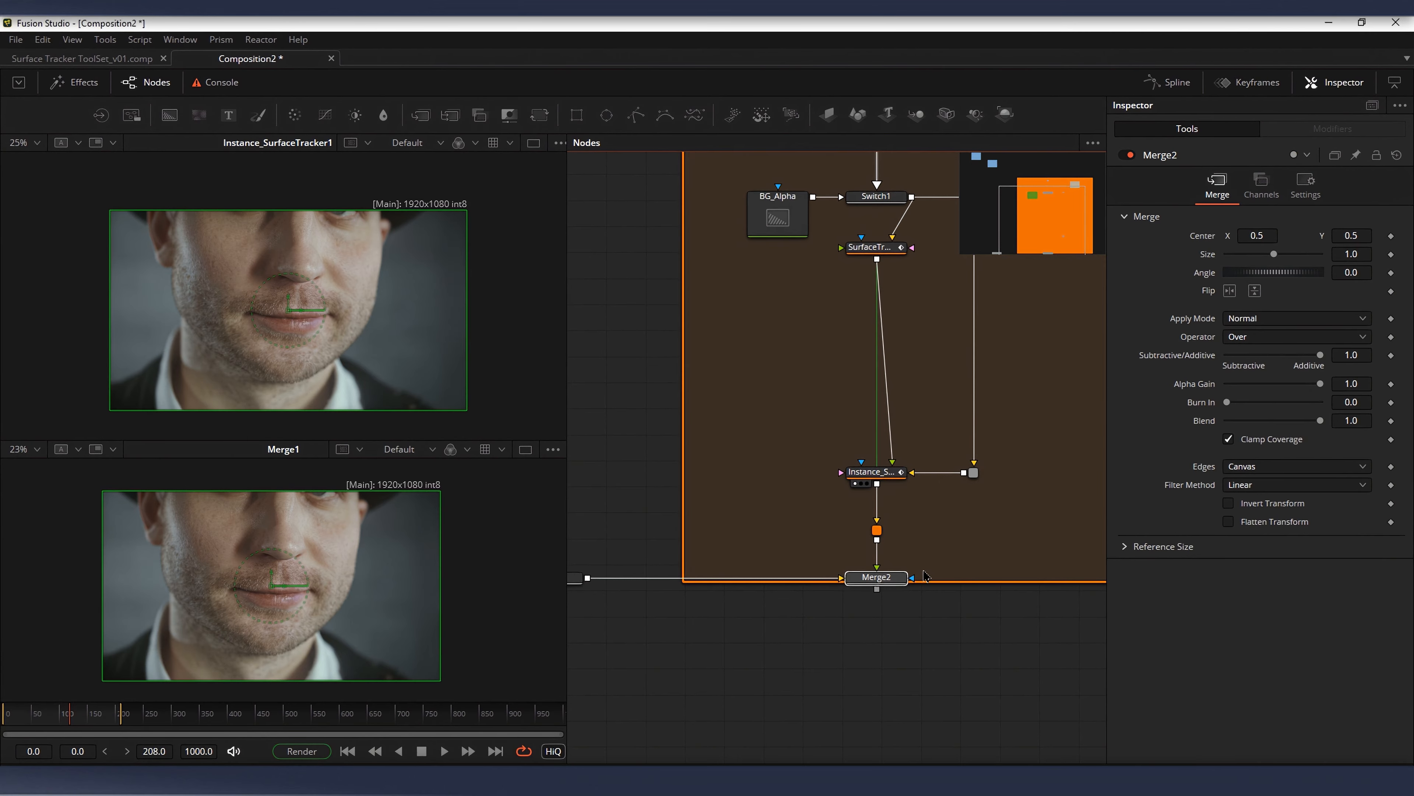
scroll(904, 582, down, 2)
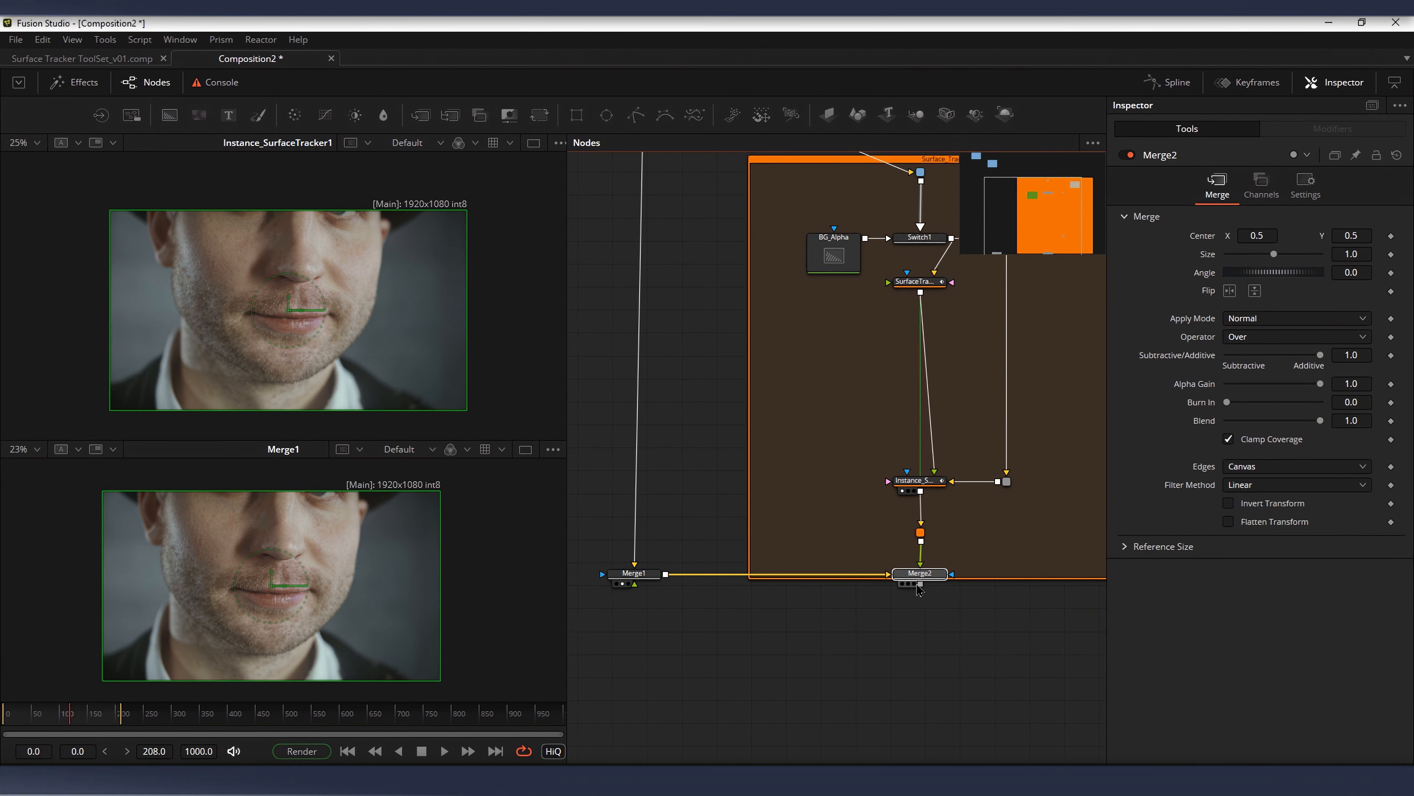
key(Delete)
drag(921, 541, 634, 574)
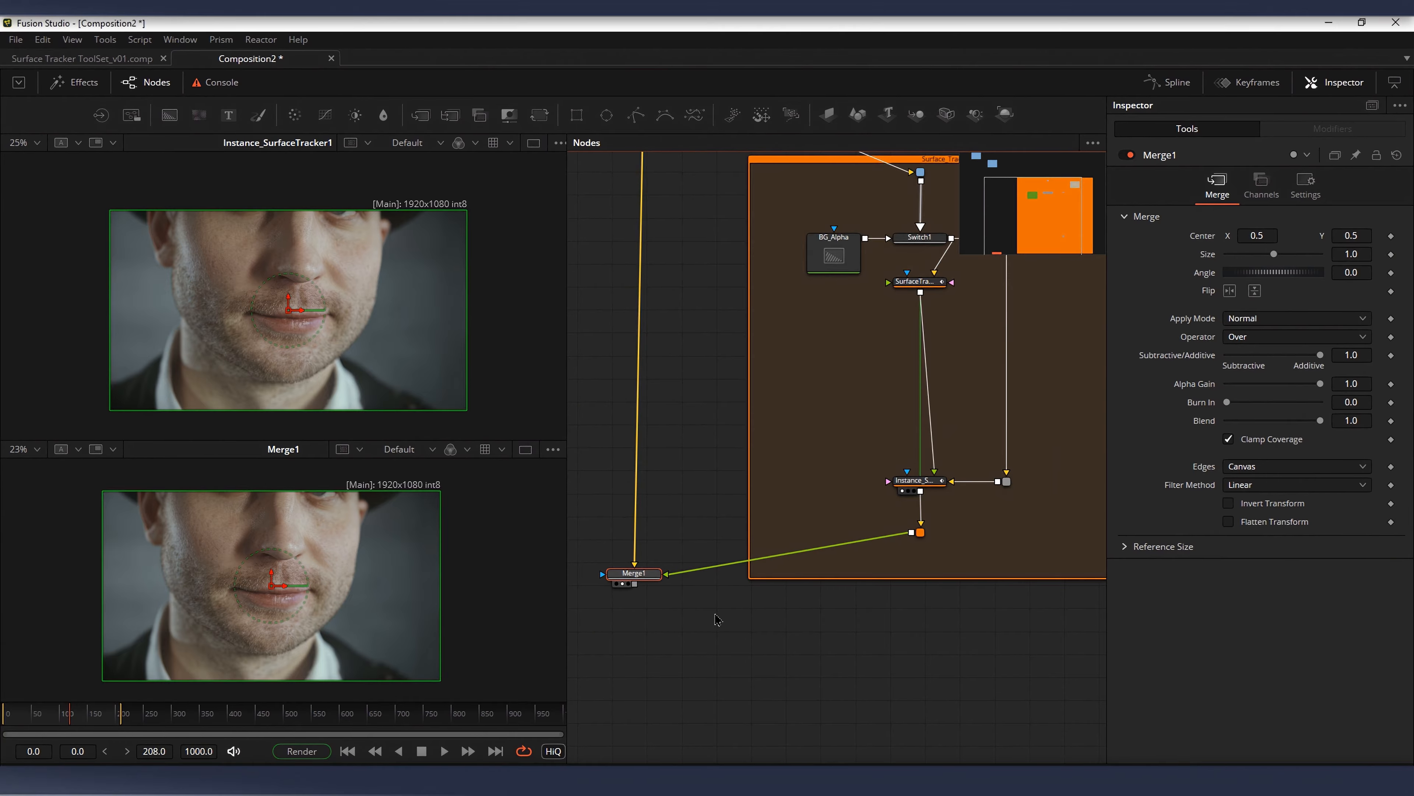
Step: Add a text node in the empty area of the toolset, beside the link between the two surface tracker nodes
click(945, 538)
scroll(802, 558, down, 5)
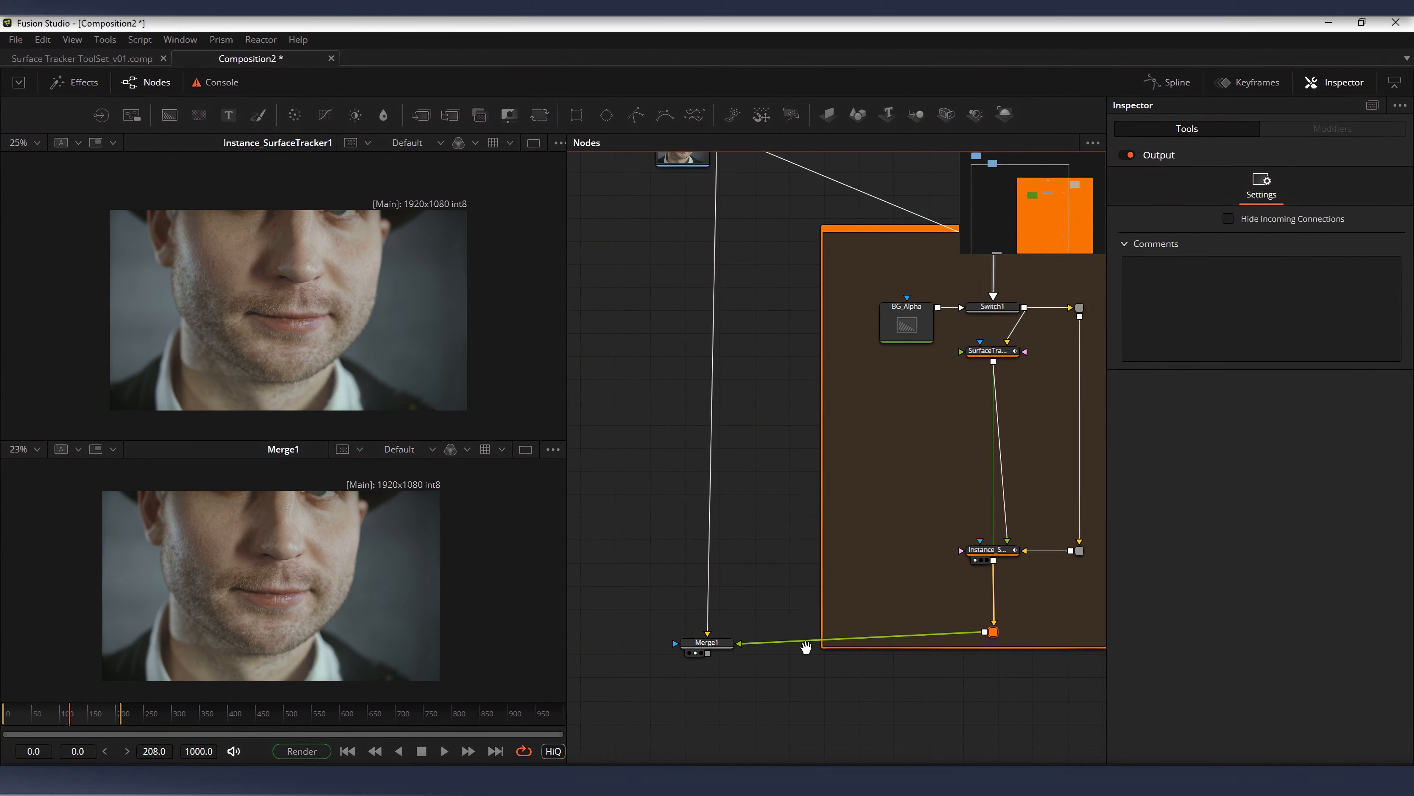
drag(837, 380, 805, 401)
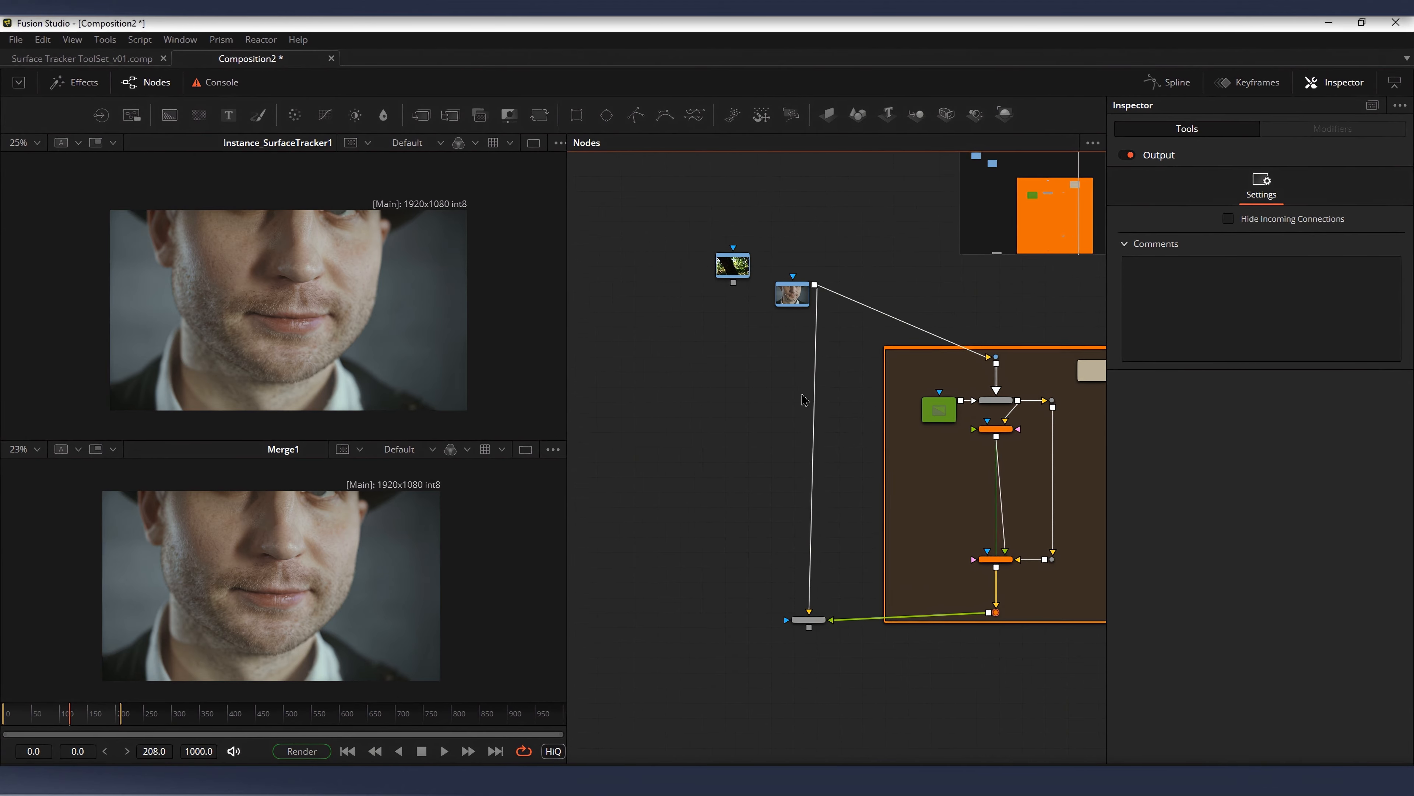
drag(956, 460, 792, 399)
scroll(877, 383, up, 3)
drag(925, 402, 975, 425)
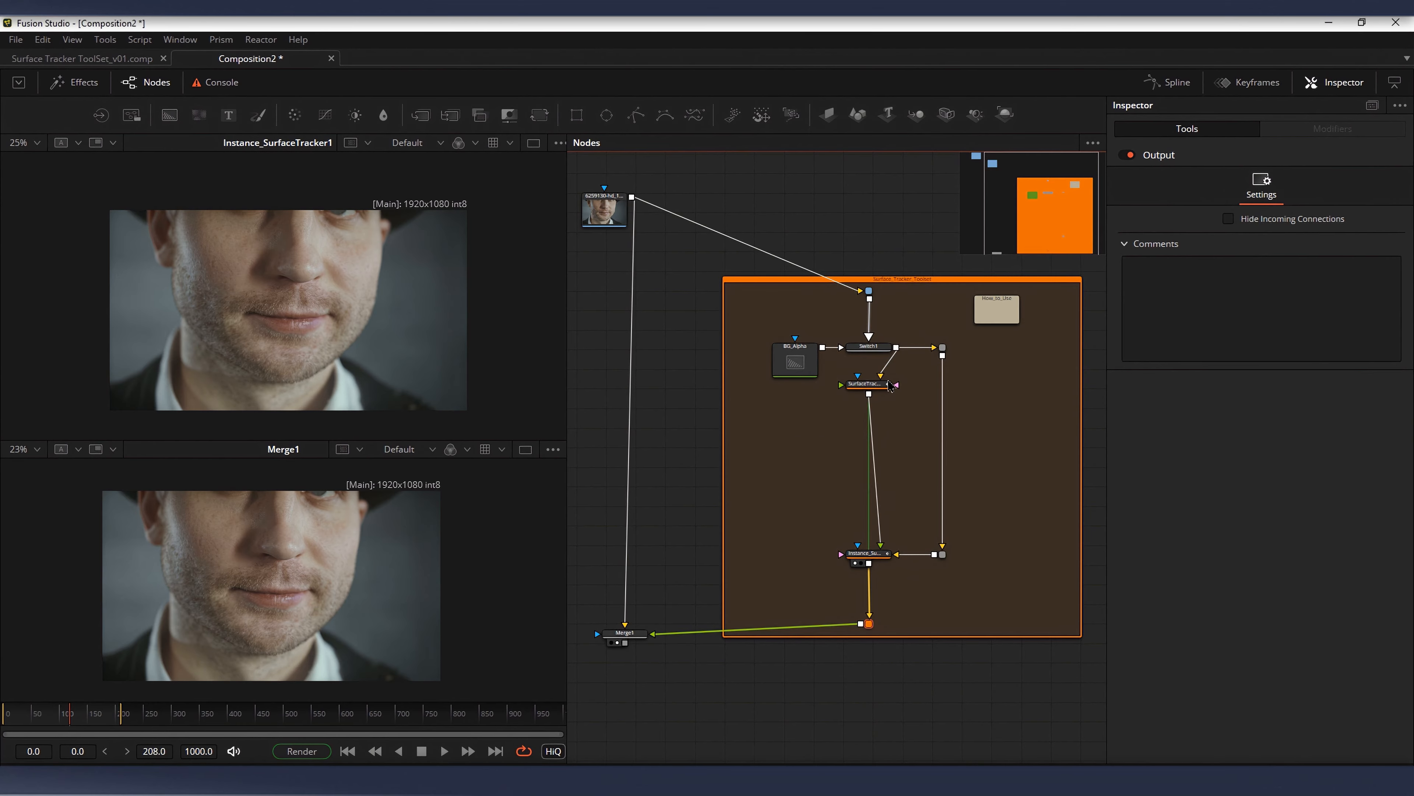
drag(891, 365, 847, 357)
click(954, 459)
key(t)
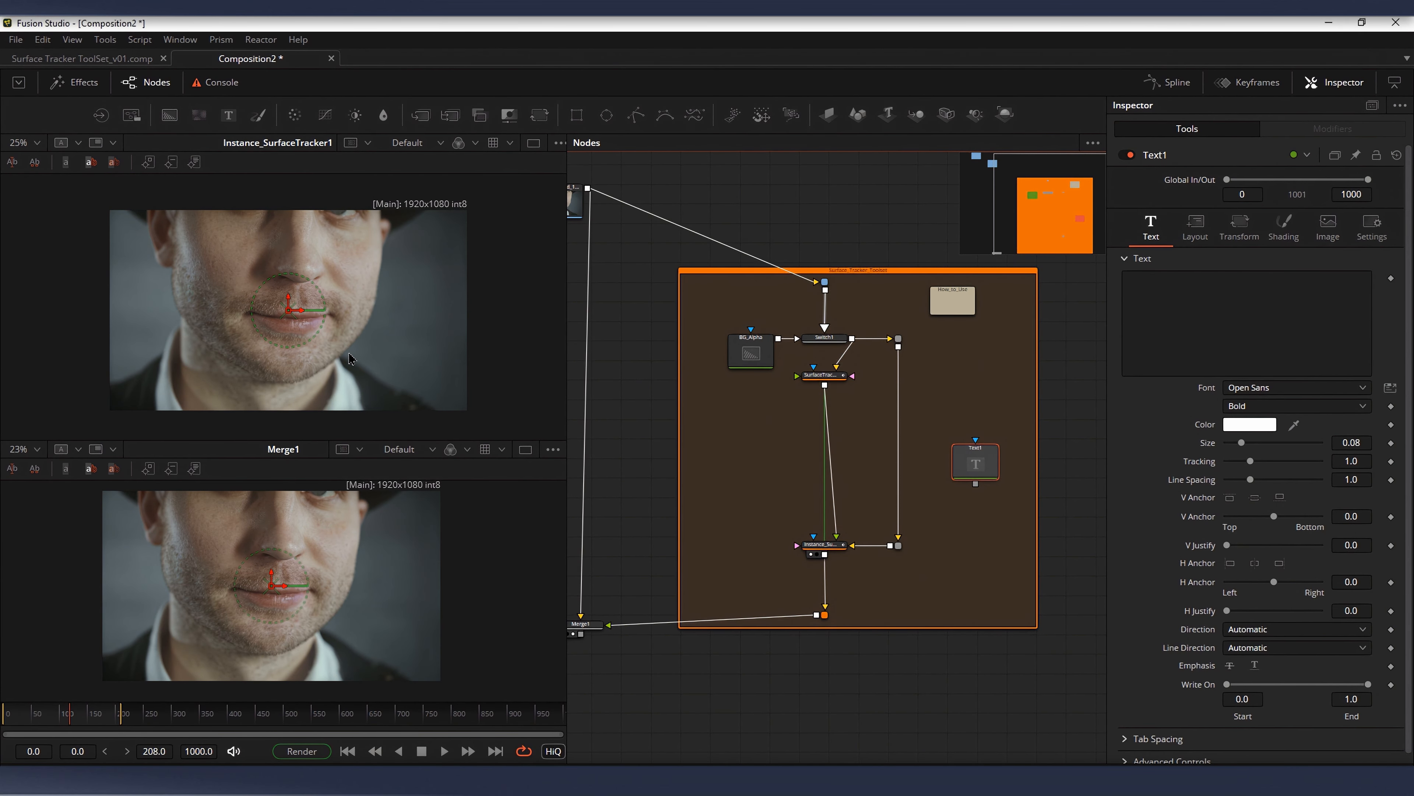
Step: Enter "Face" as the content of the new text node
drag(365, 331, 334, 313)
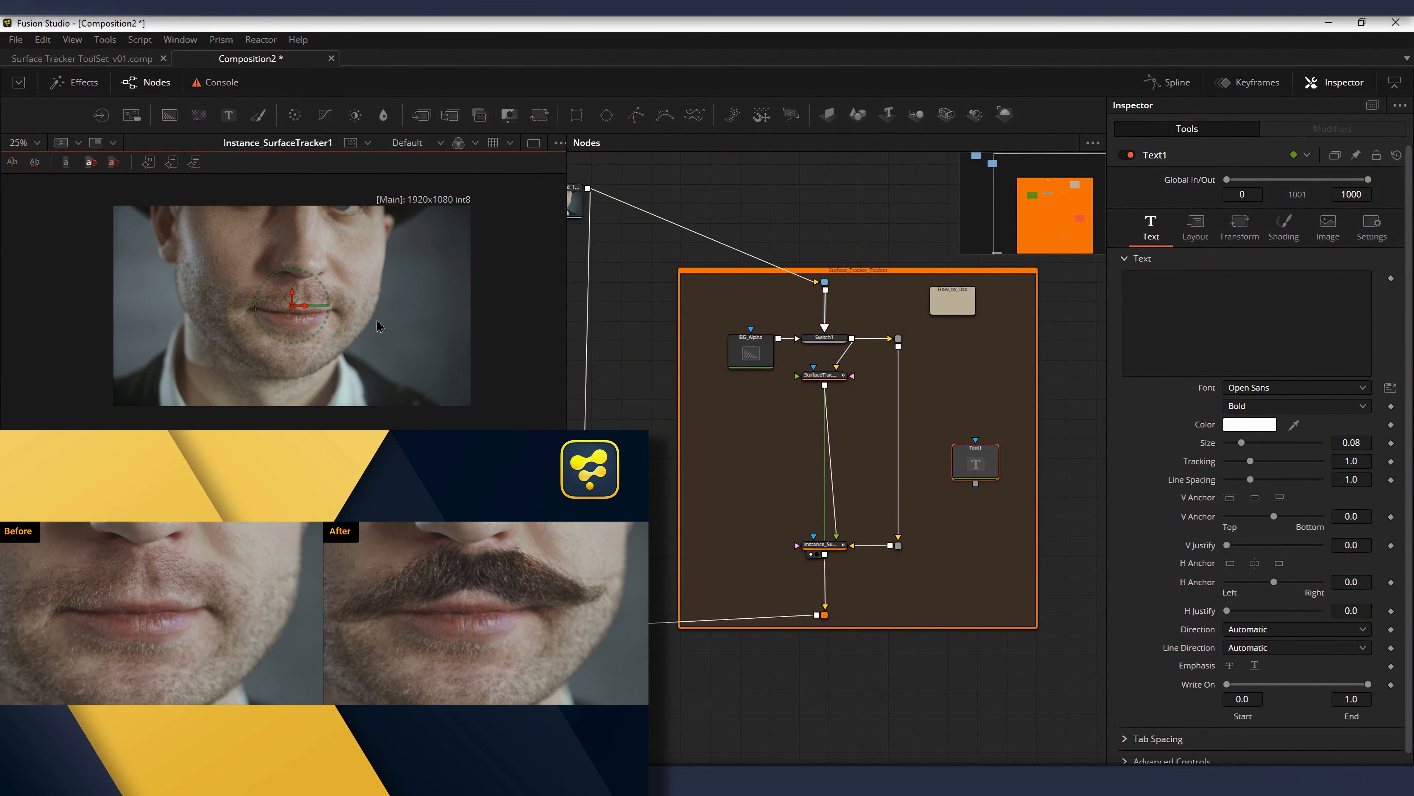
drag(975, 463, 977, 463)
click(1183, 314)
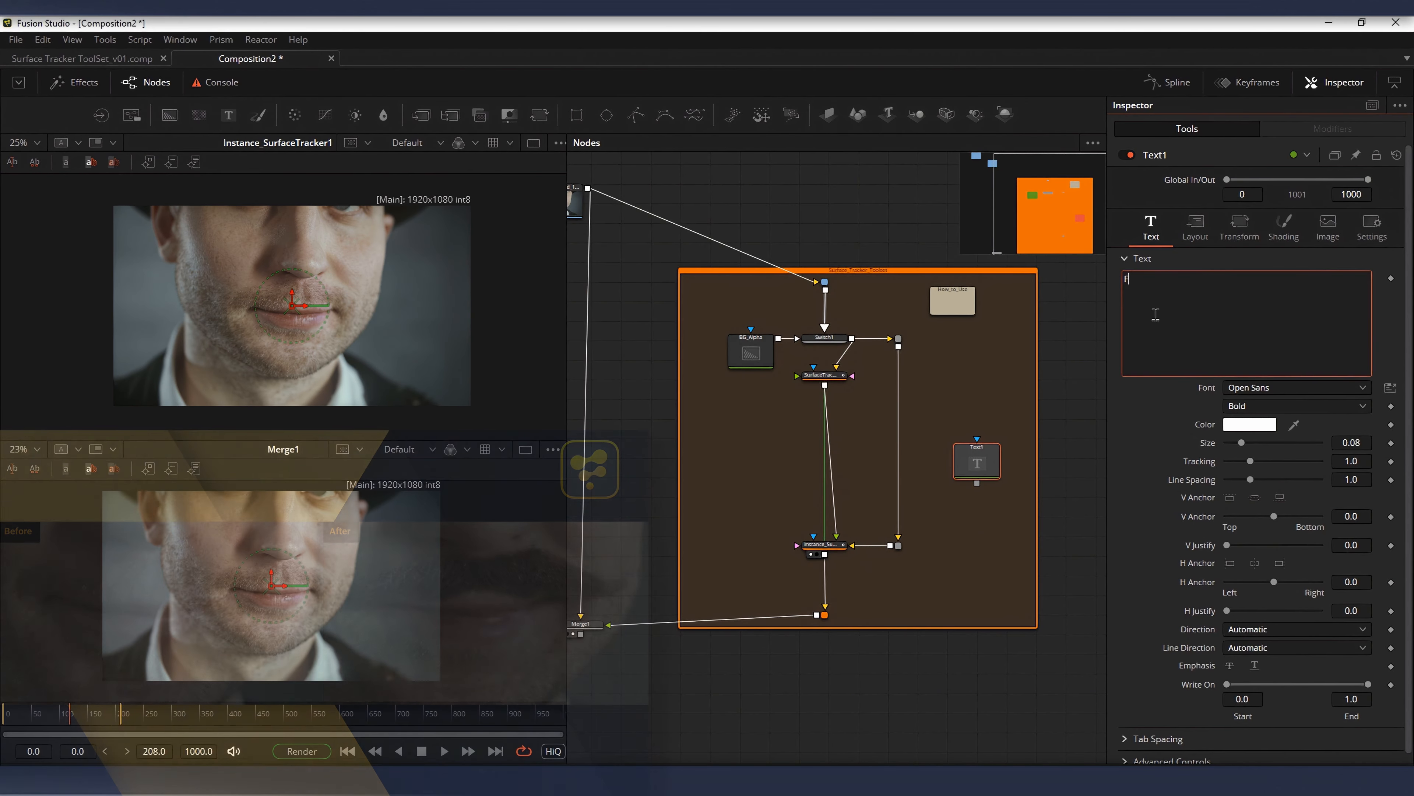
text(Face)
Step: Insert a merge node between the two surface trackers and connect the text node to it as foreground
click(864, 461)
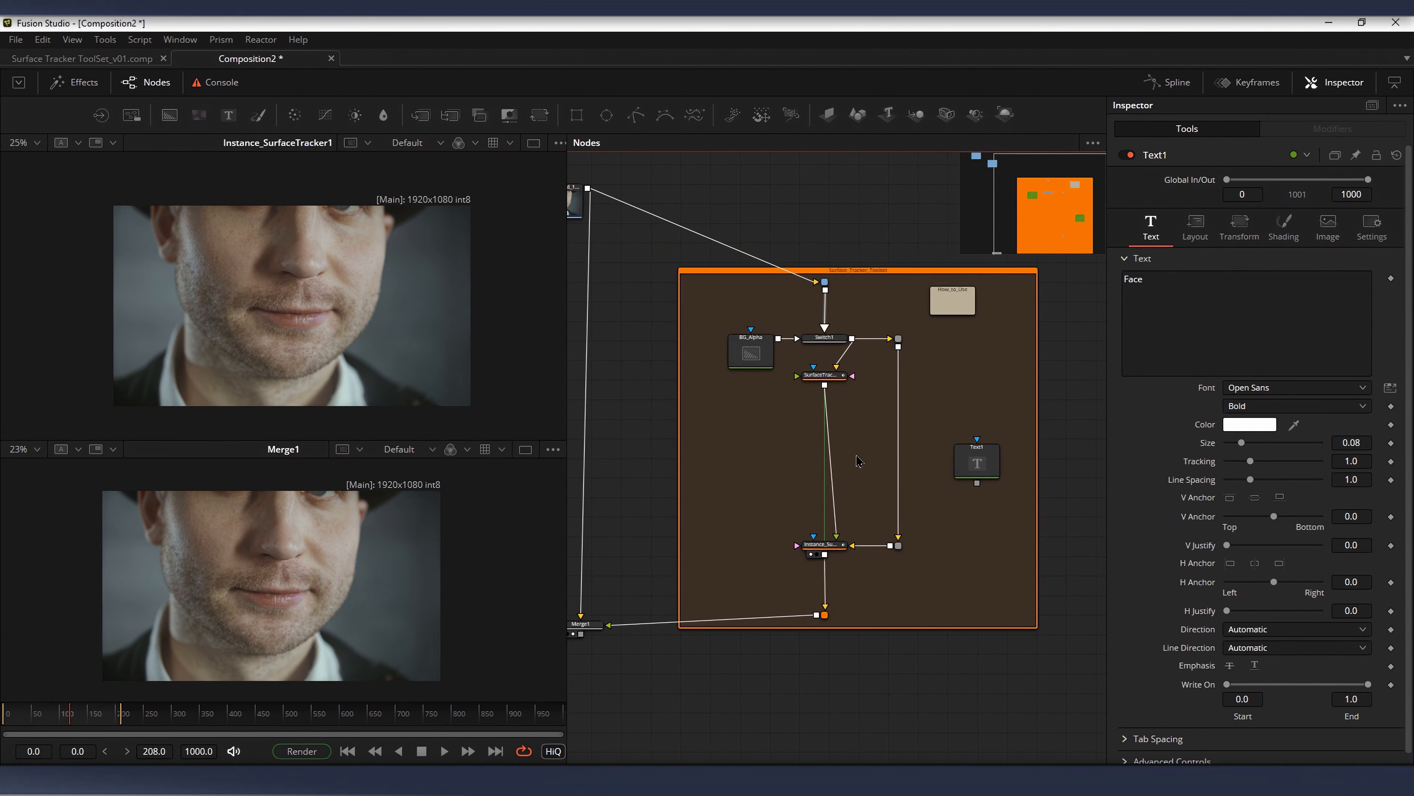
key(m)
drag(865, 452, 840, 427)
drag(978, 462, 857, 427)
scroll(337, 326, up, 4)
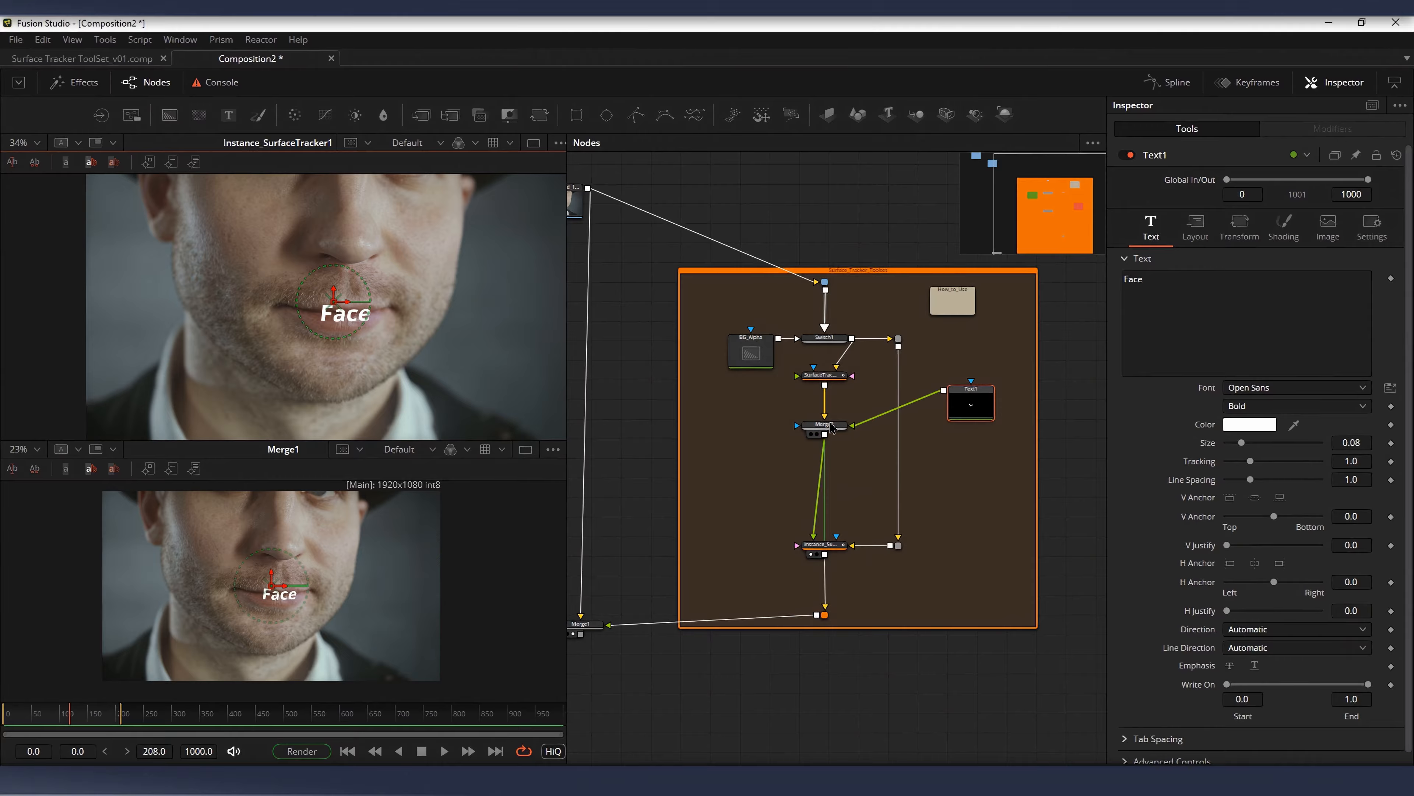
Step: Show the new merge inside the toolset in the upper viewer and reposition the text node beside it
click(825, 424)
key(1)
drag(966, 413, 952, 435)
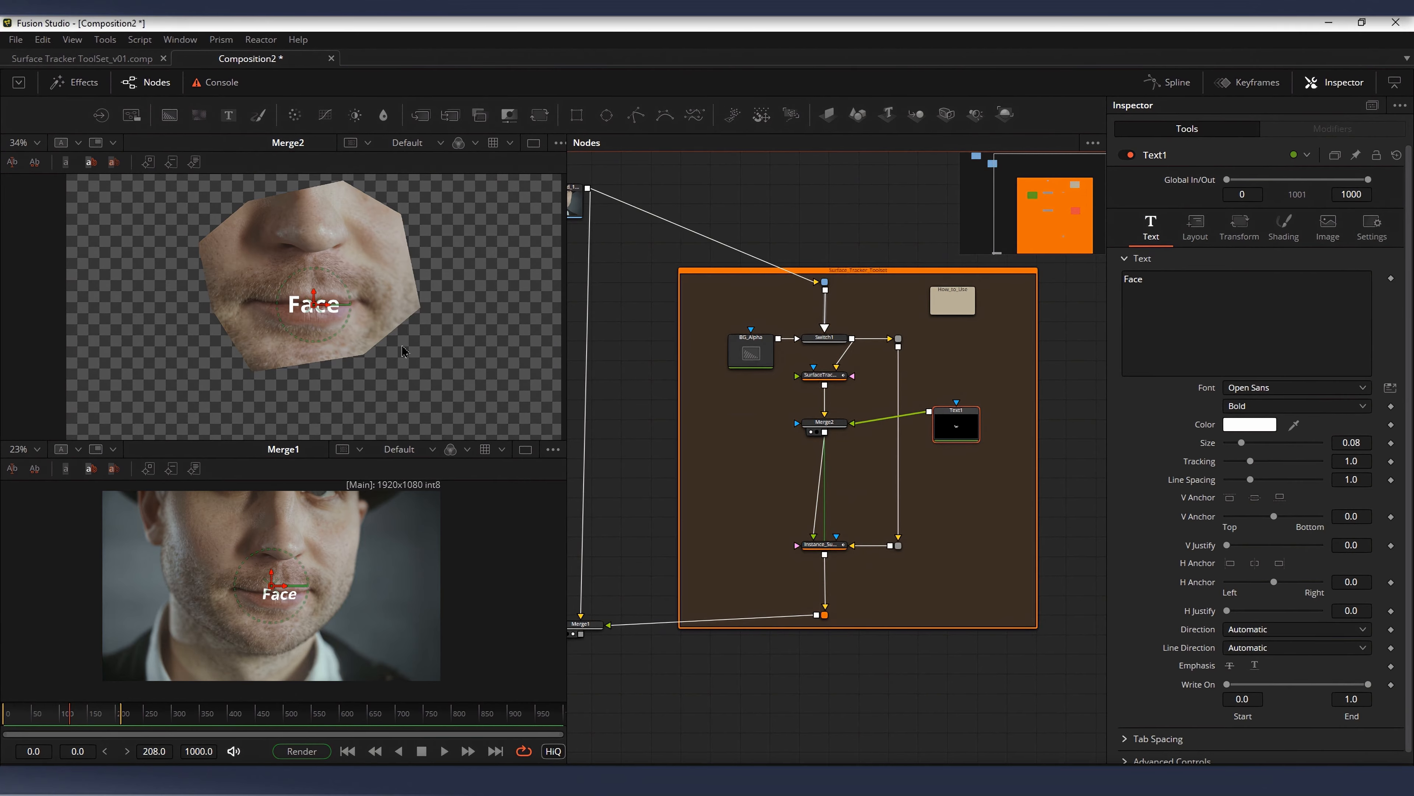
Step: Enlarge the "Face" text to size 0.185 and move it up above the man's upper lip
drag(1241, 442, 1262, 443)
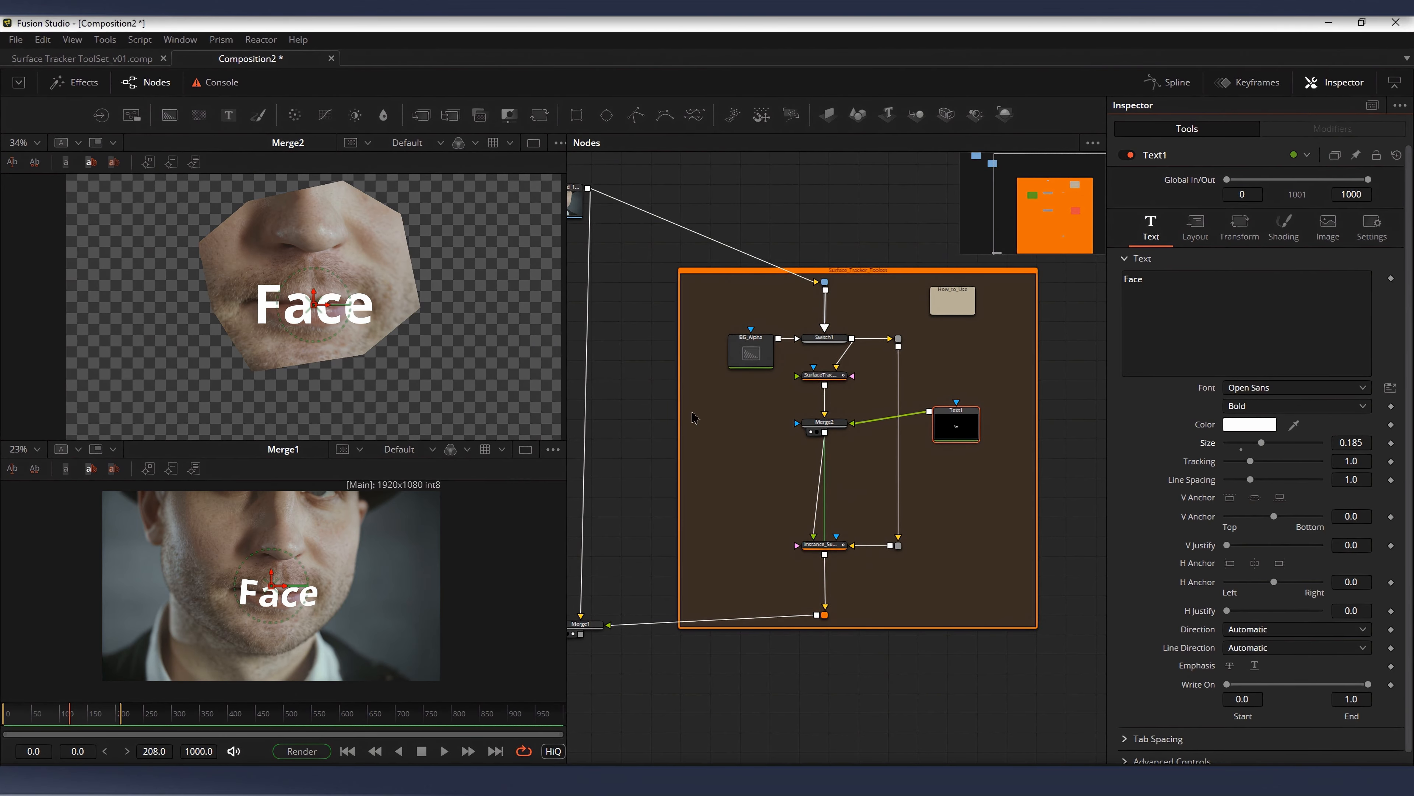
drag(313, 306, 312, 268)
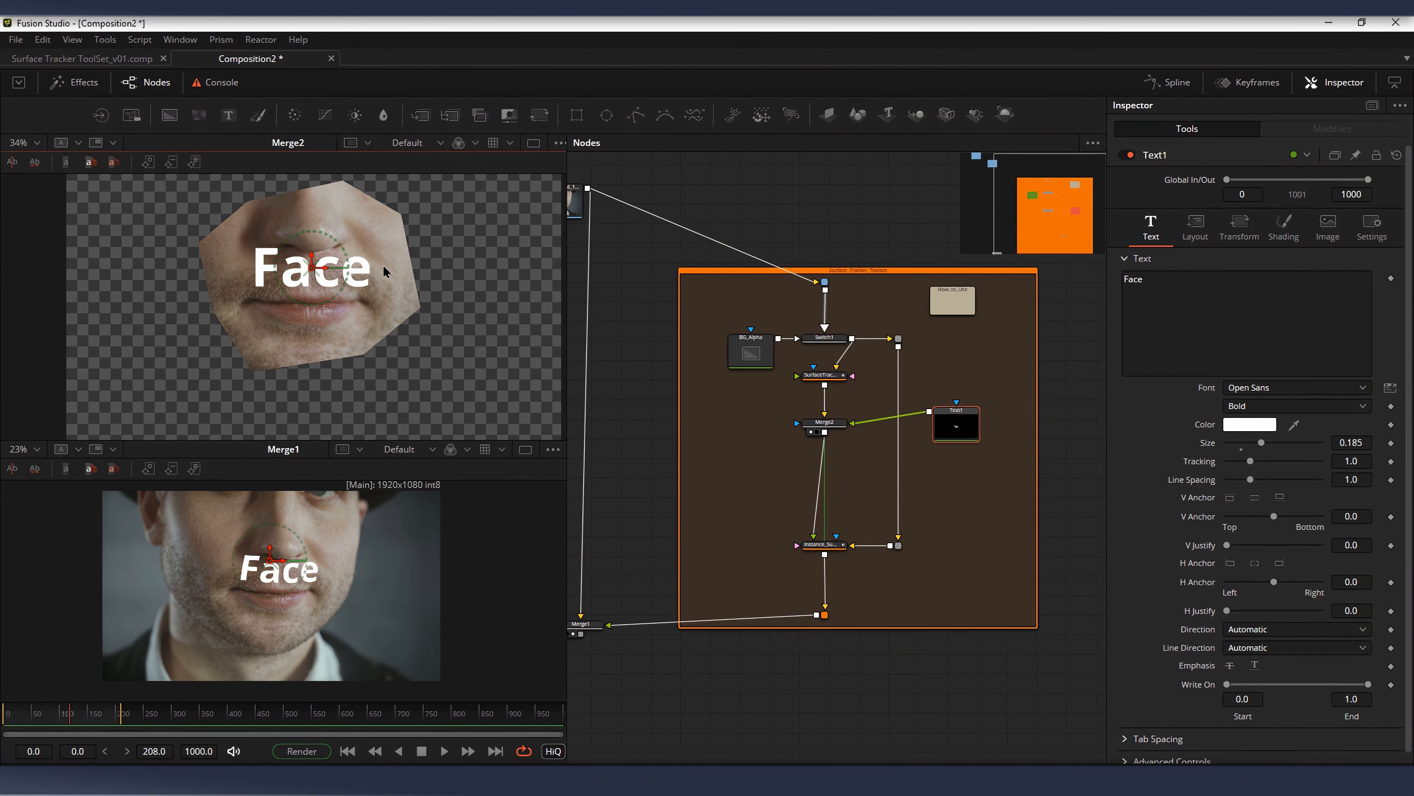
scroll(278, 552, up, 3)
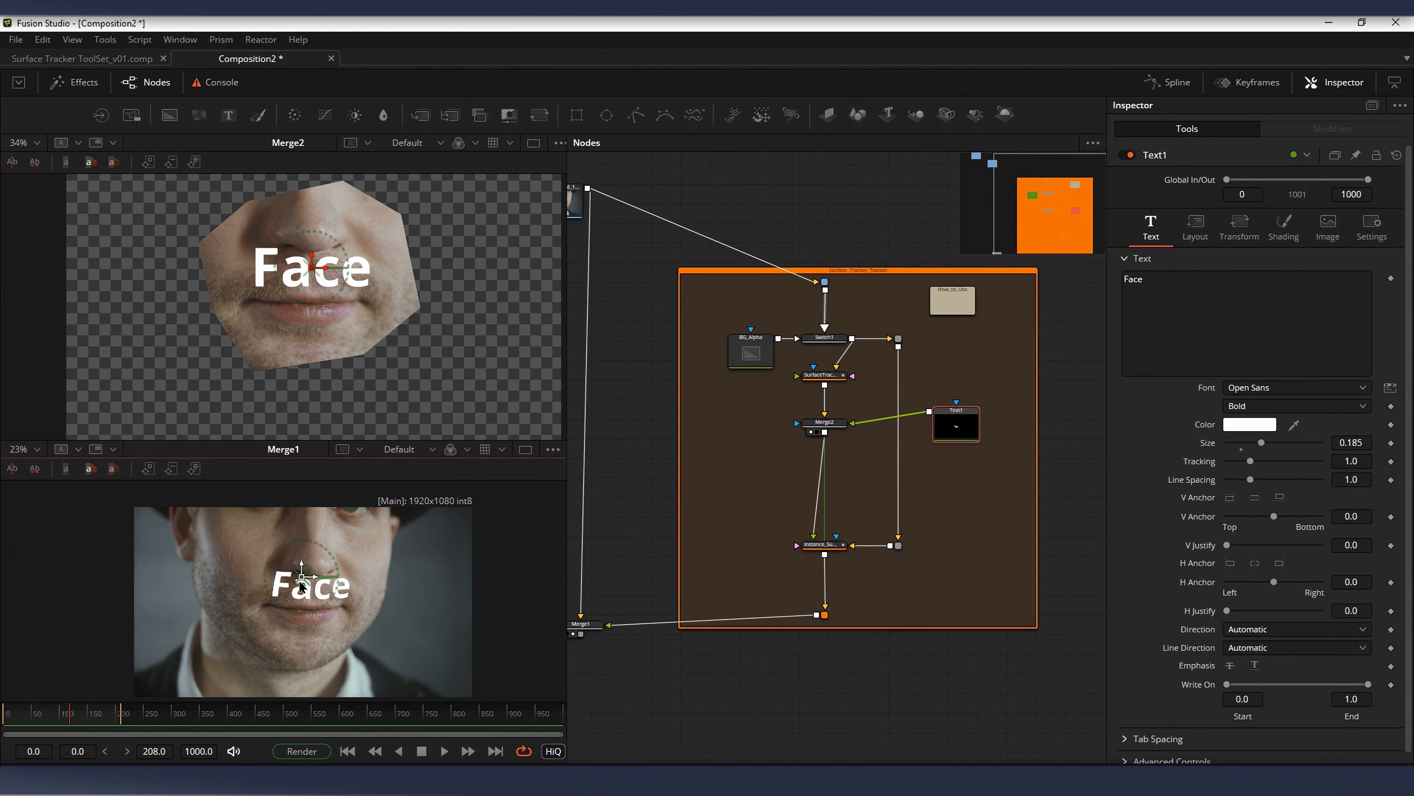
scroll(443, 540, down, 2)
Step: View Instance_SurfaceTracker1 in the upper viewer
click(822, 545)
key(1)
drag(862, 290, 891, 306)
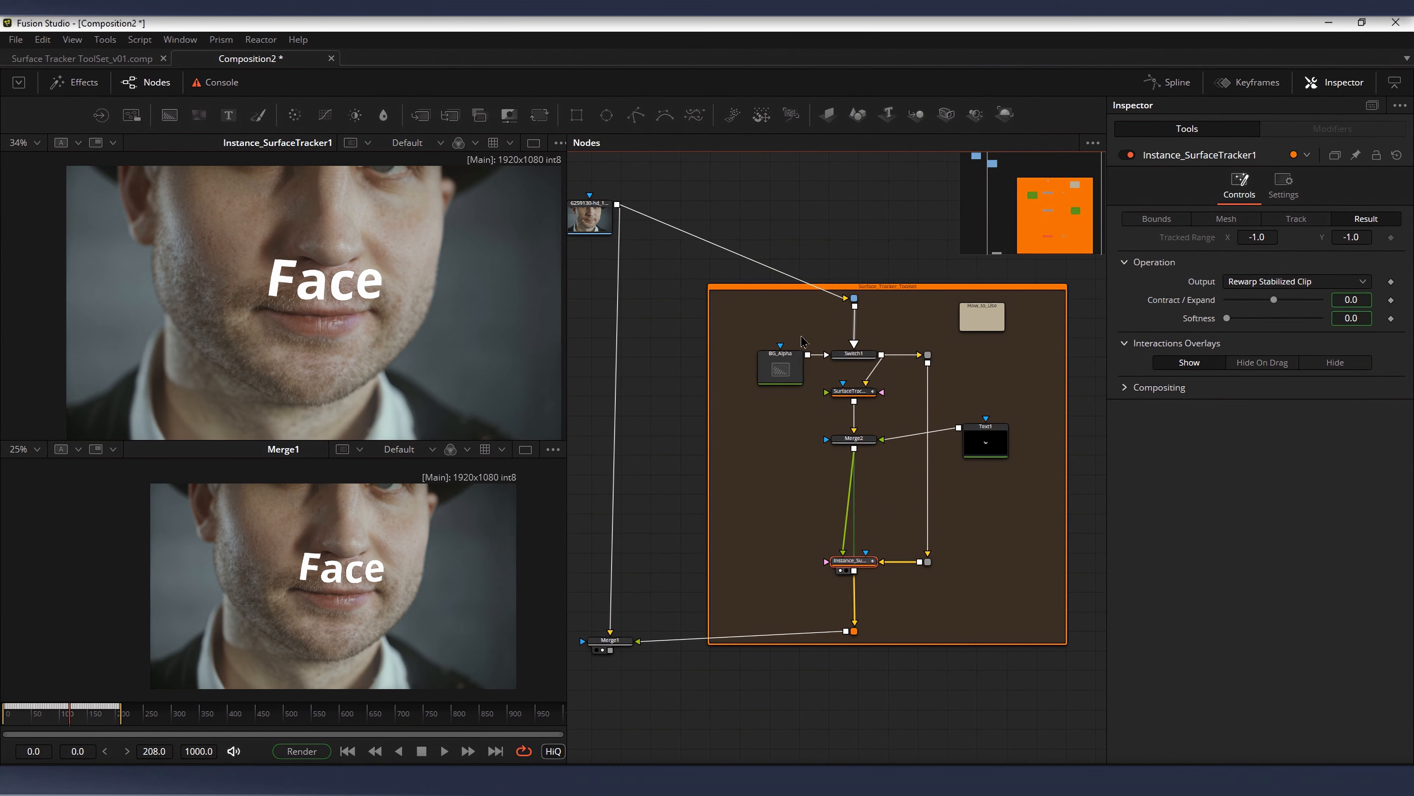
Step: Set Switch1's source to Input1 so the toolset uses the transparent BG_Alpha background
drag(777, 332, 883, 383)
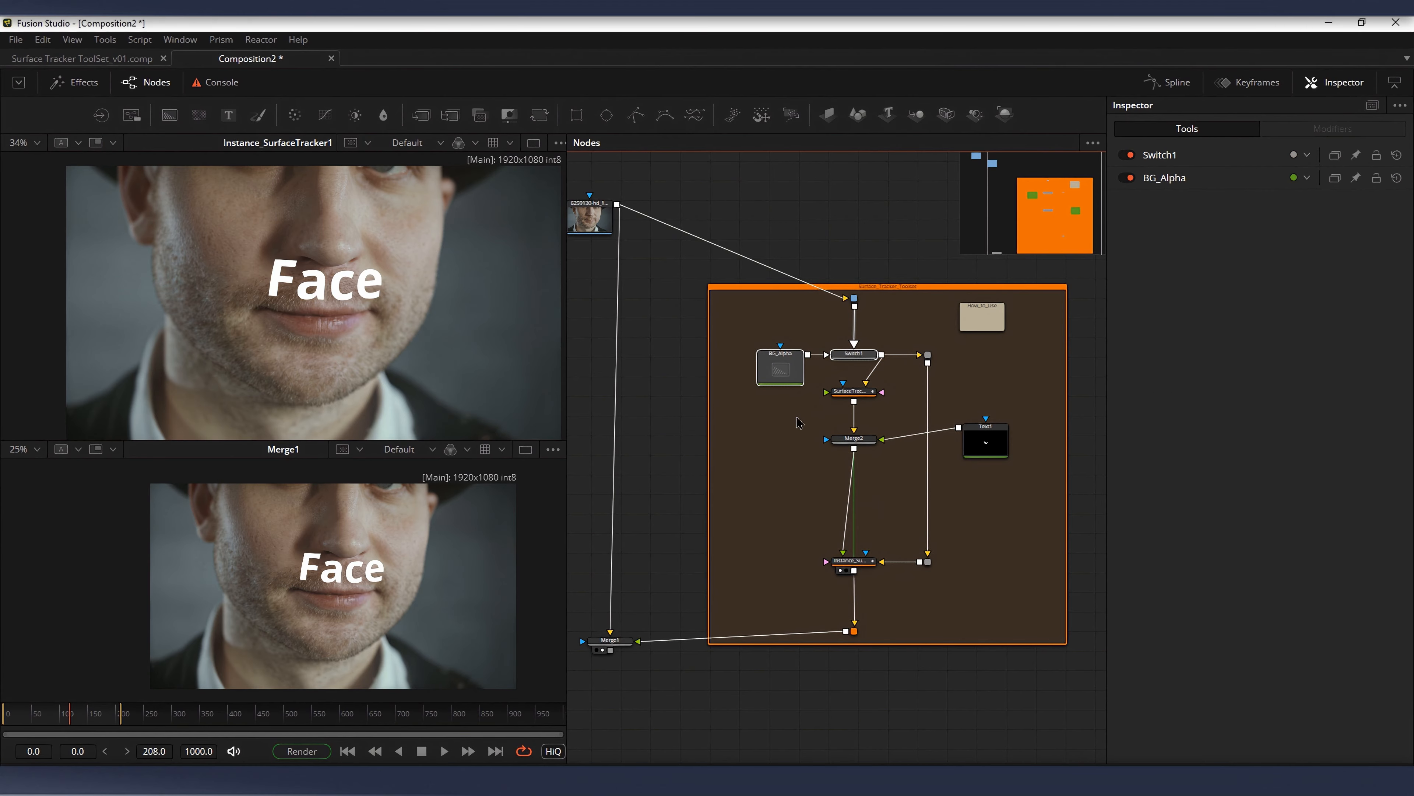
scroll(825, 415, up, 1)
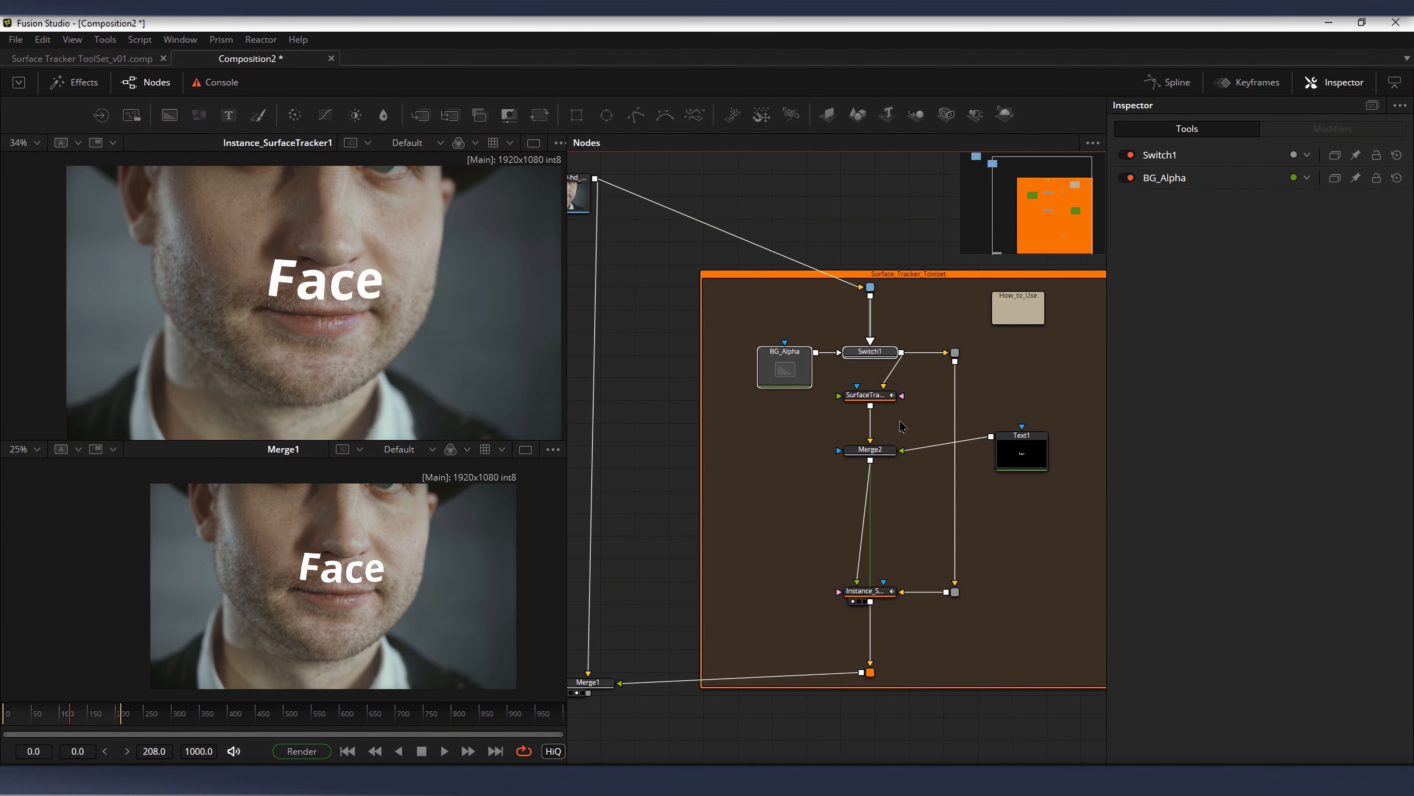
click(880, 455)
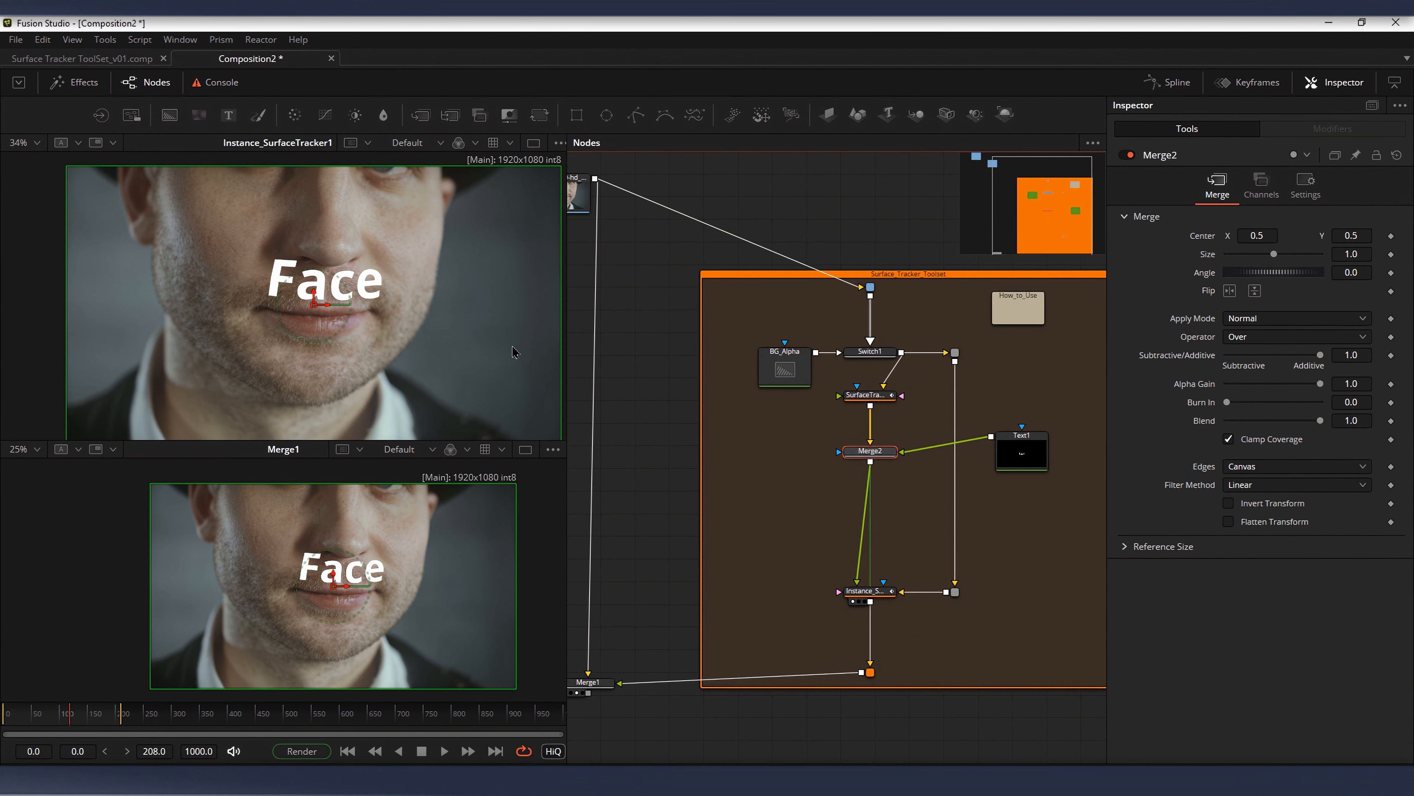
drag(857, 529, 807, 466)
click(832, 530)
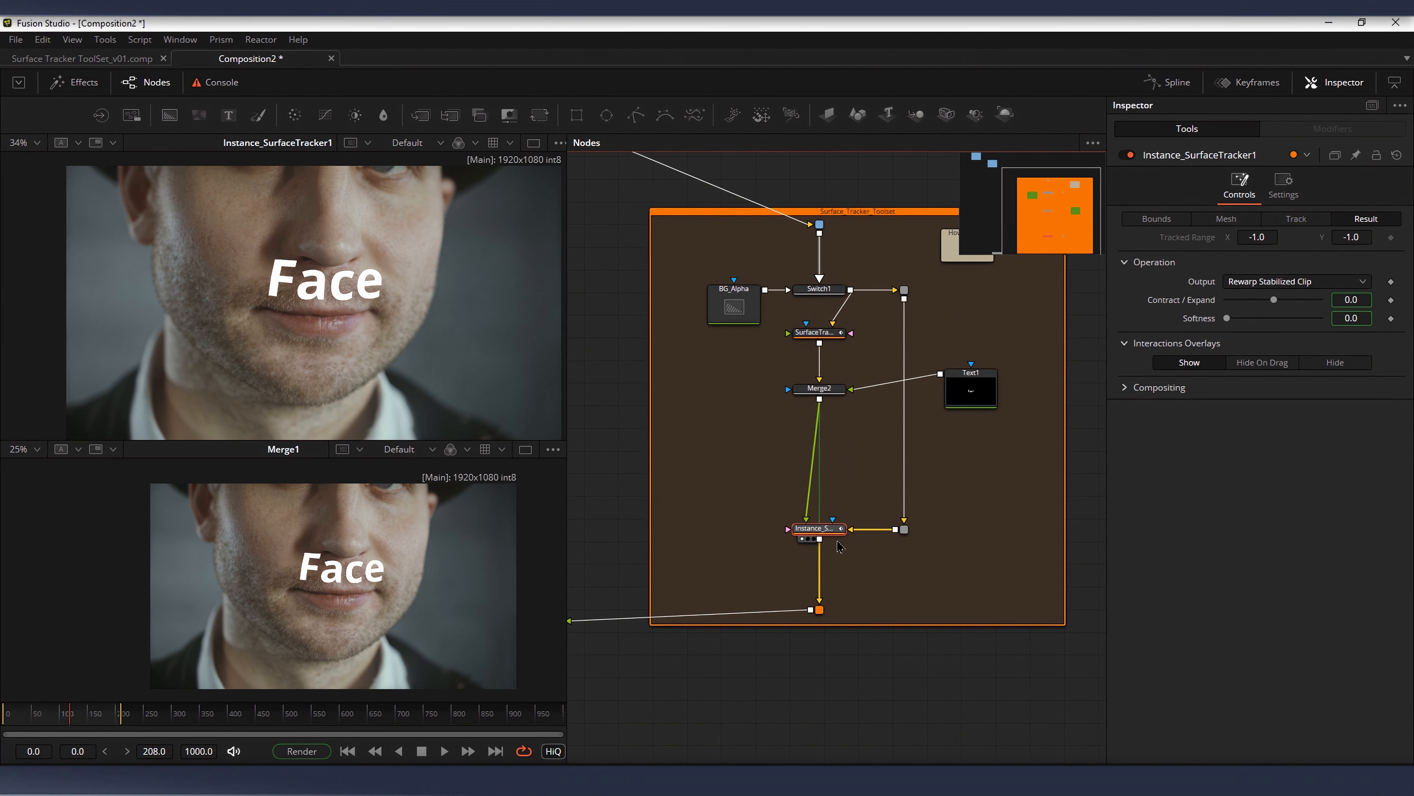
drag(825, 408, 860, 501)
click(852, 381)
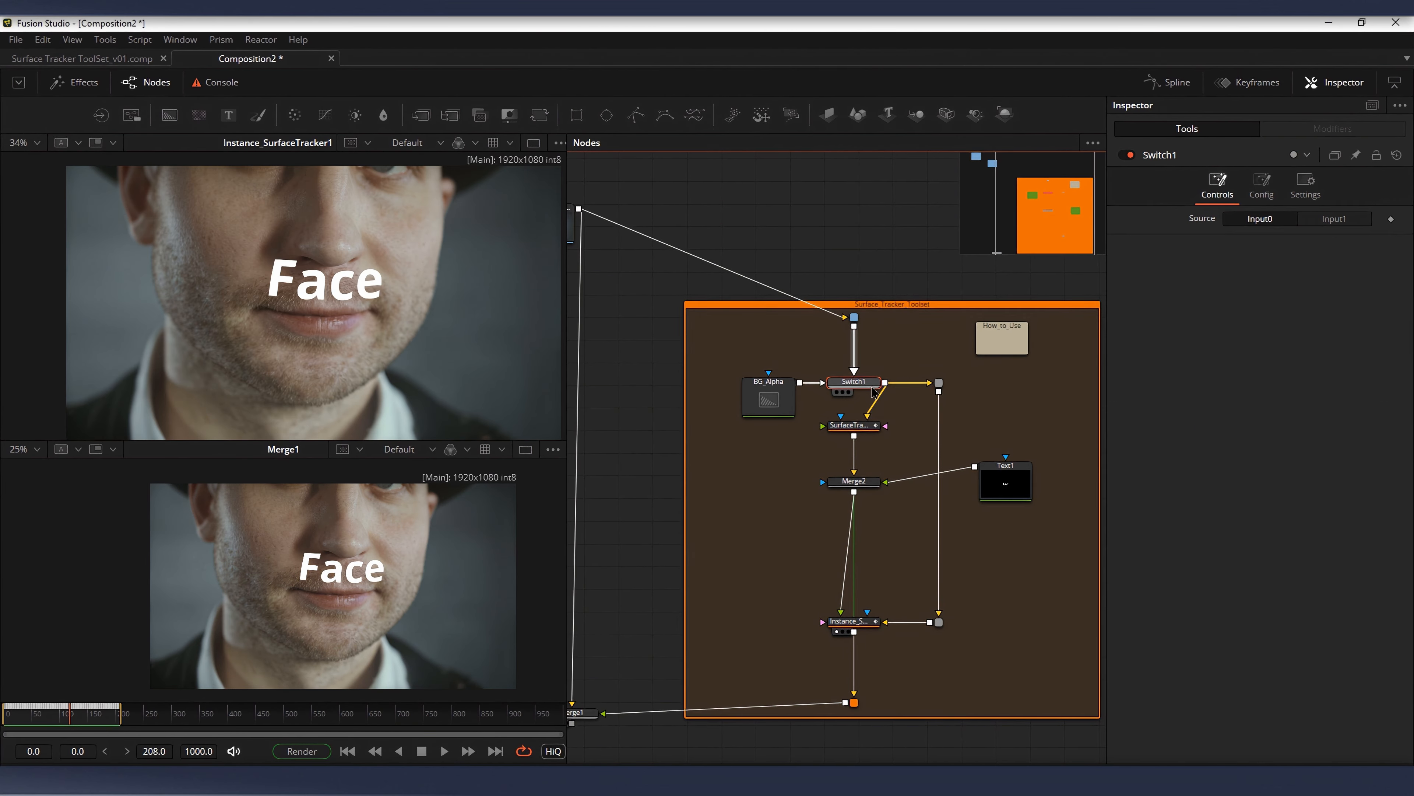
click(1346, 223)
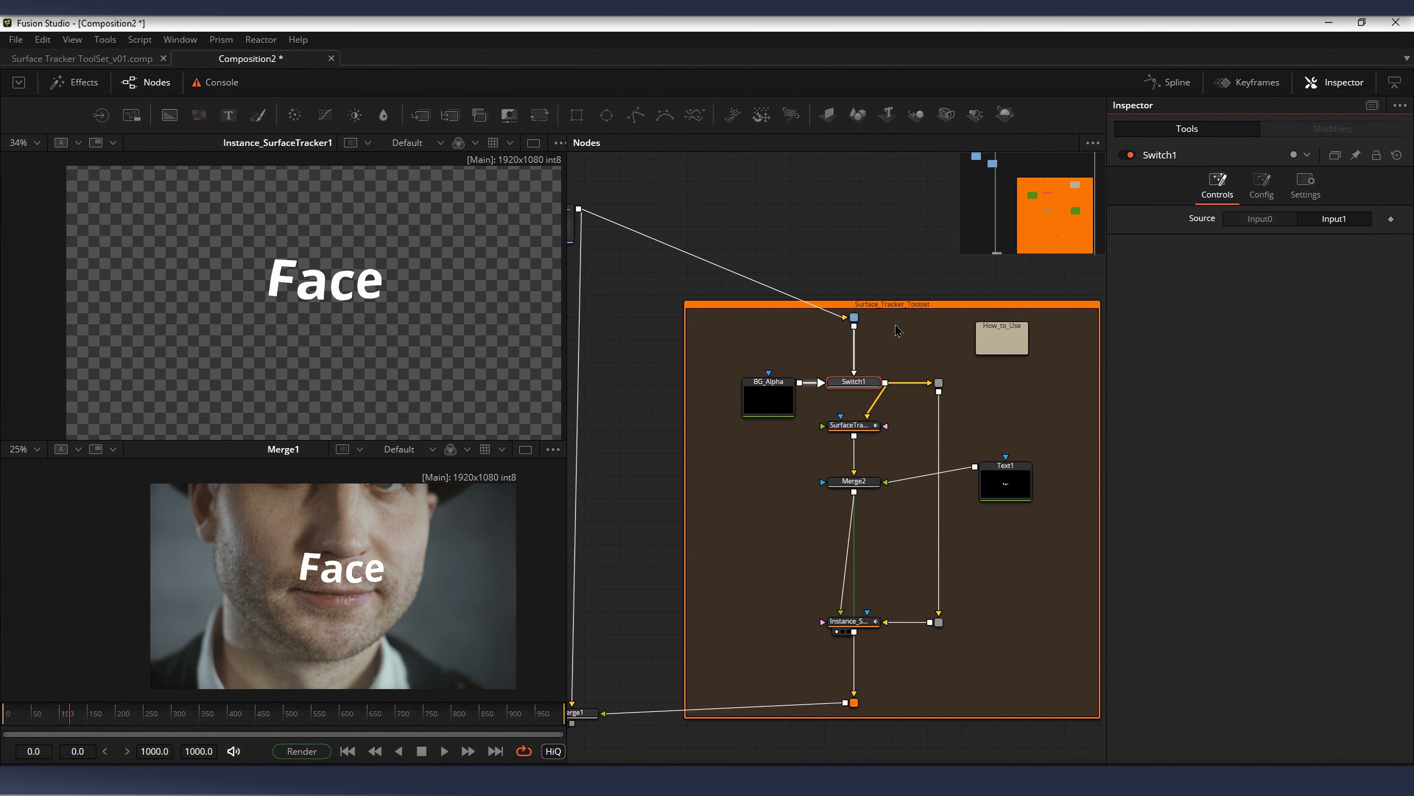
Step: Examine the node chain from Merge2 through Instance_SurfaceTracker1 to the toolset's output and Merge1
drag(911, 388, 888, 372)
drag(882, 436, 758, 640)
drag(671, 546, 780, 533)
scroll(780, 534, down, 2)
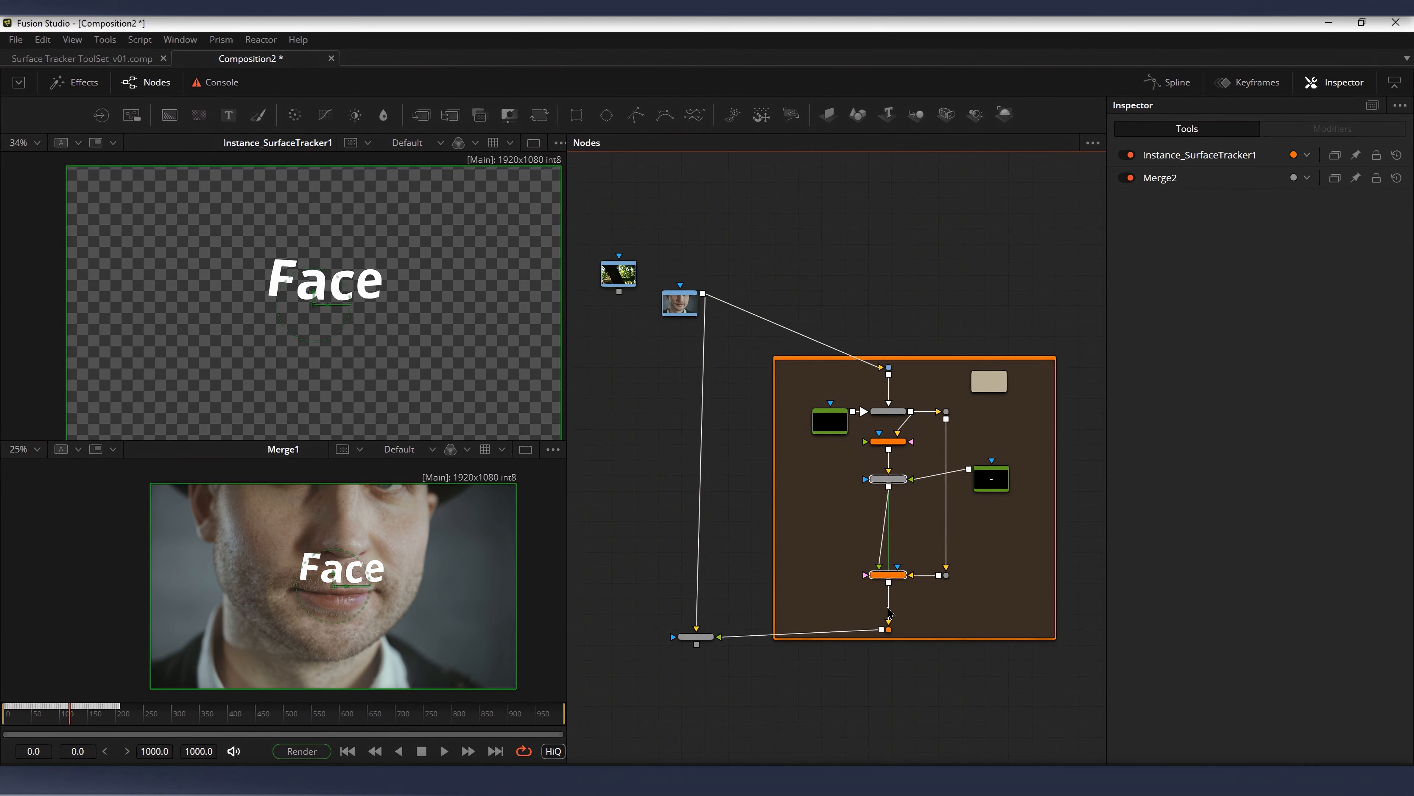
click(889, 629)
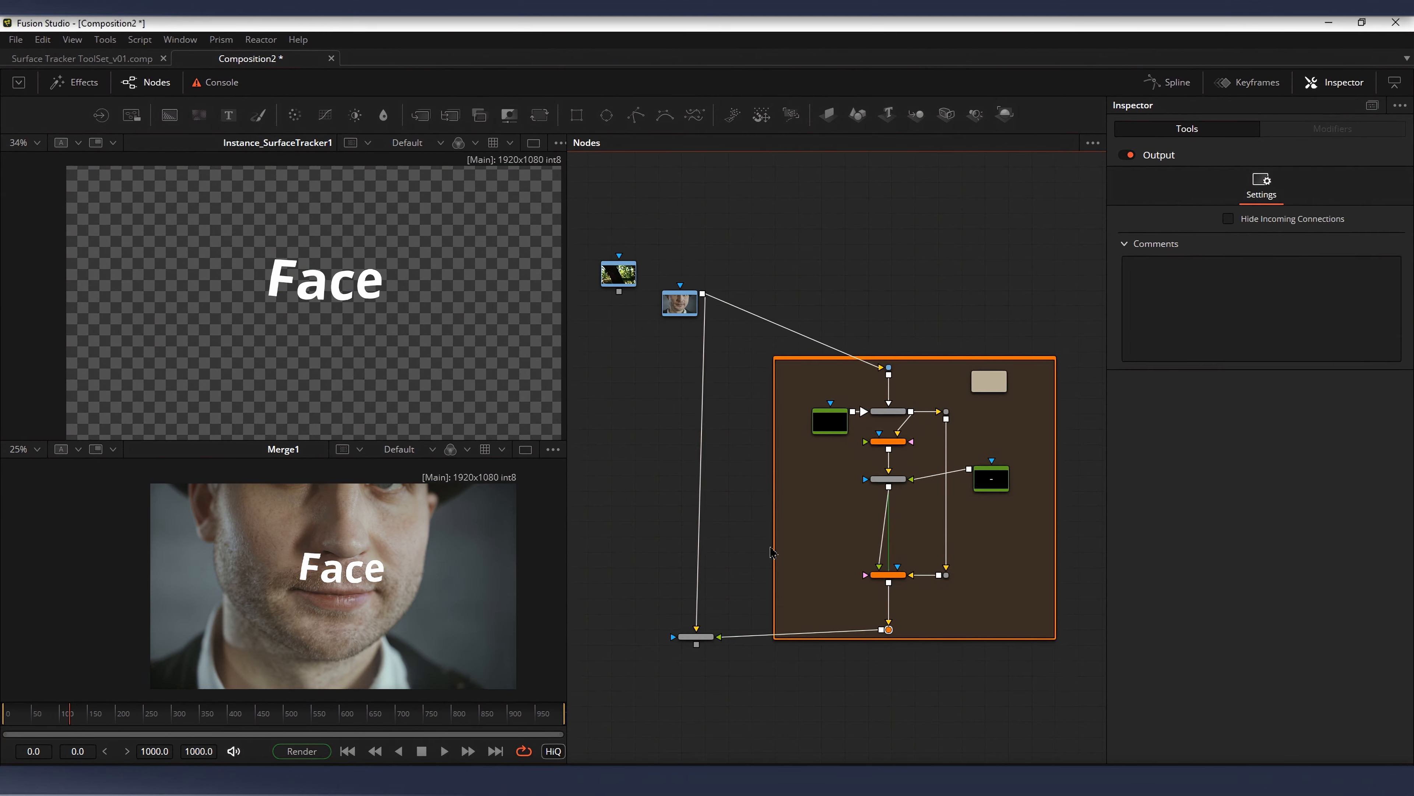
scroll(894, 560, up, 1)
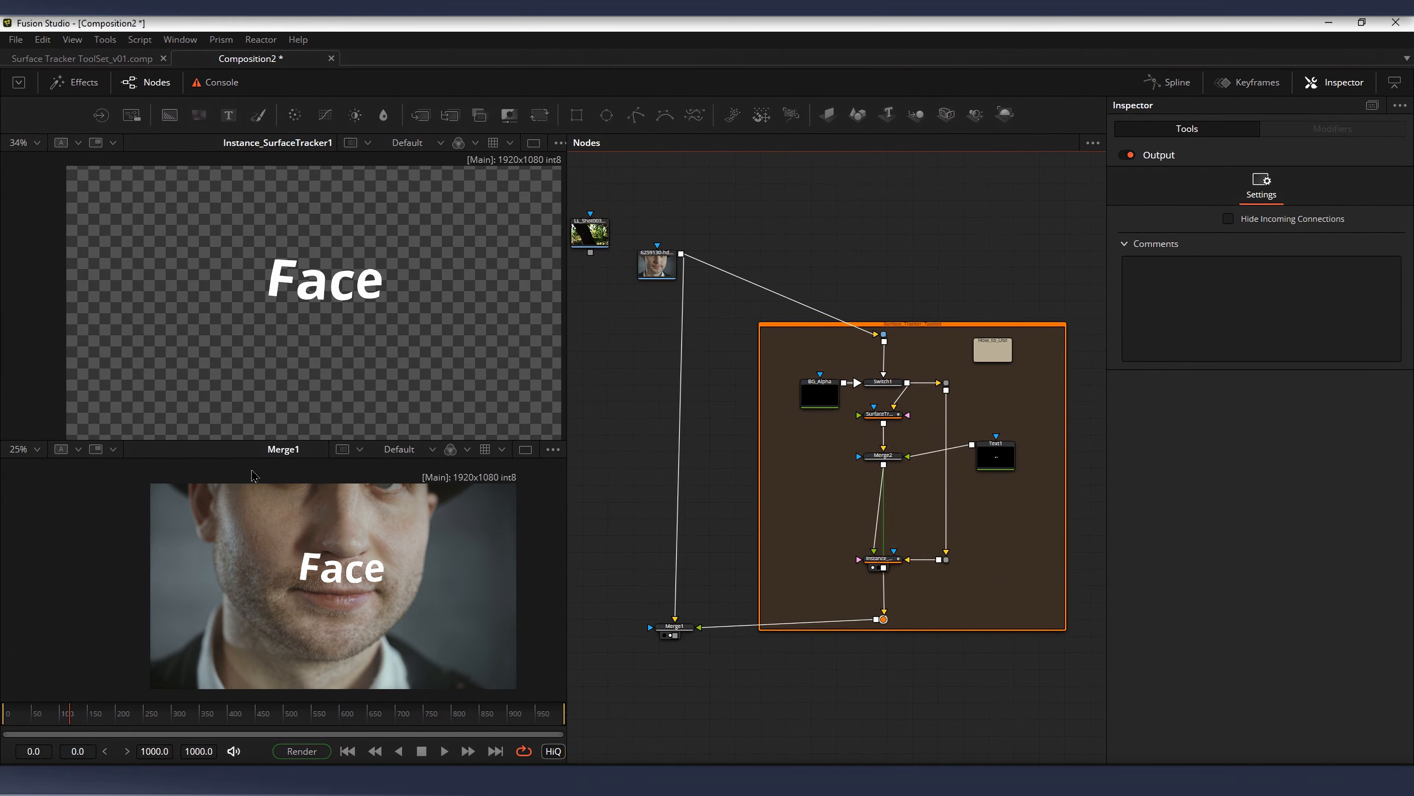
drag(892, 548, 887, 524)
scroll(888, 524, up, 2)
click(875, 539)
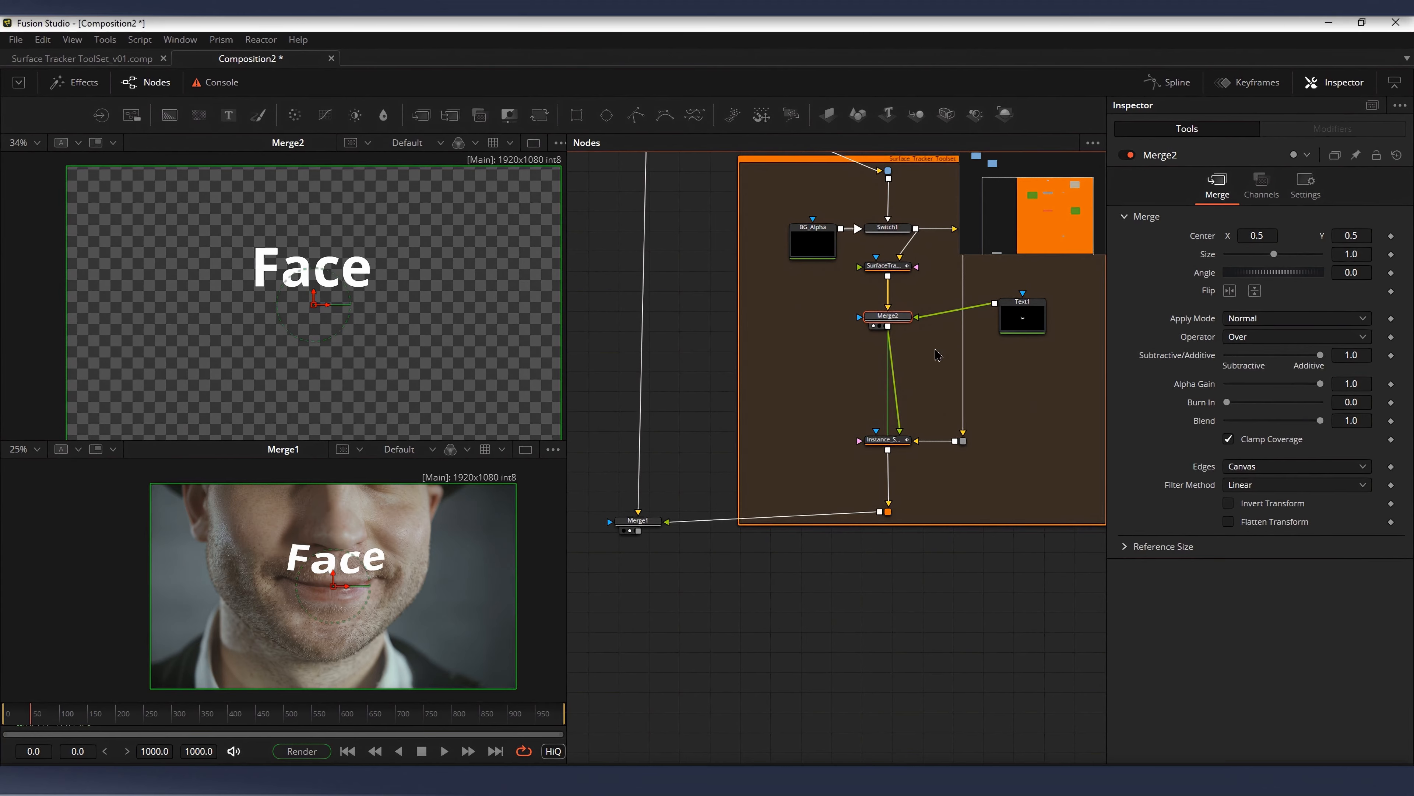
Step: Insert a Film Grain node between Instance_SurfaceTracker1 and the toolset's output
scroll(936, 355, up, 2)
click(856, 493)
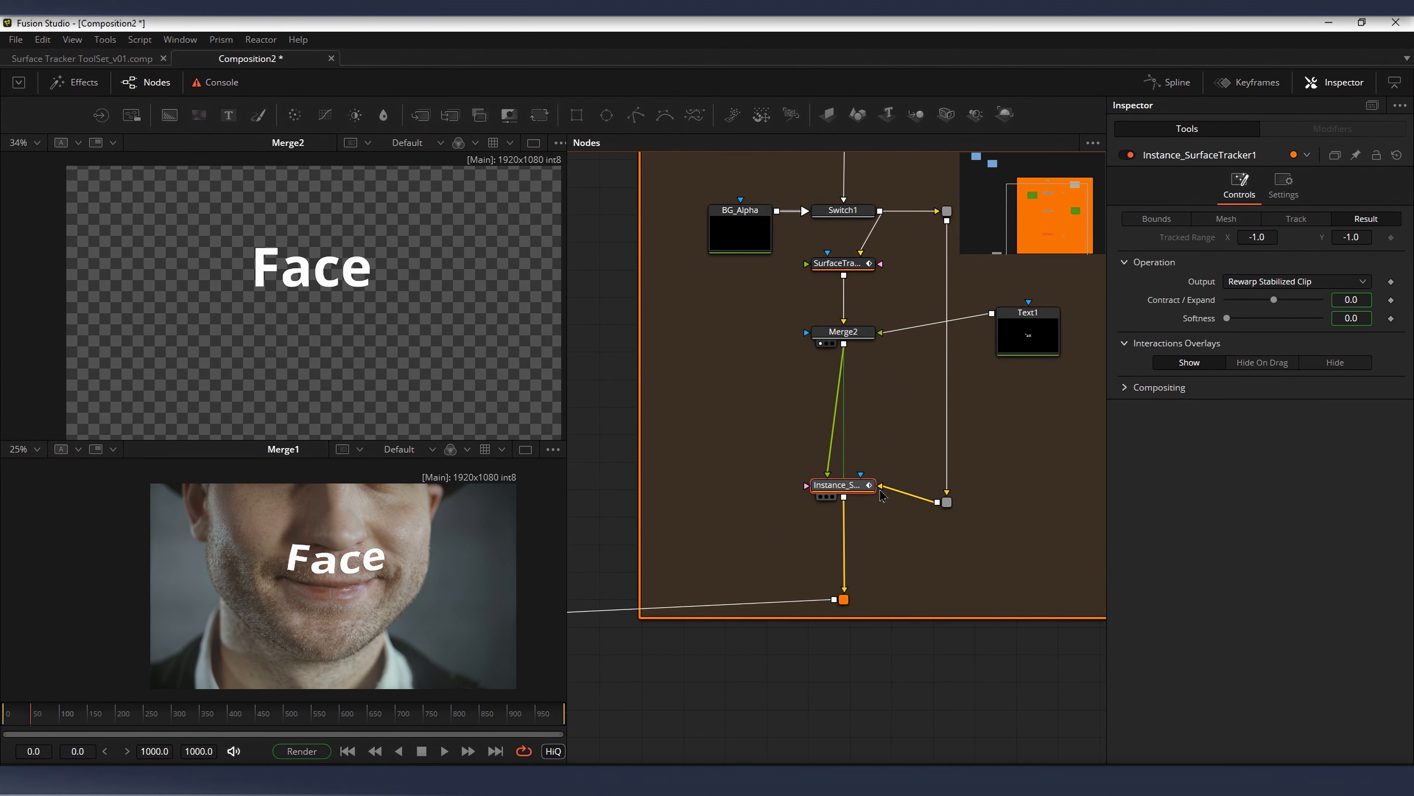
drag(856, 493, 857, 508)
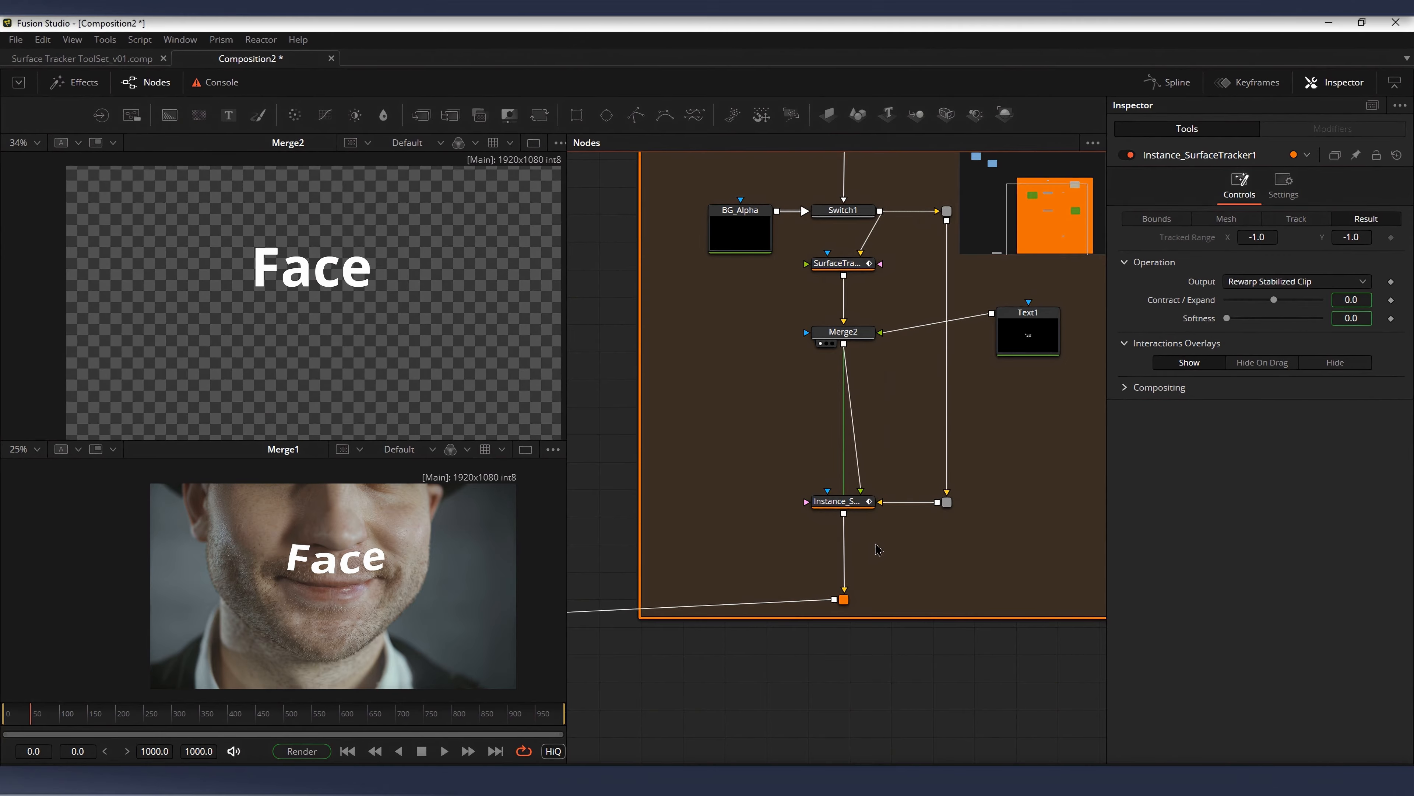
key(shift+space)
text(film)
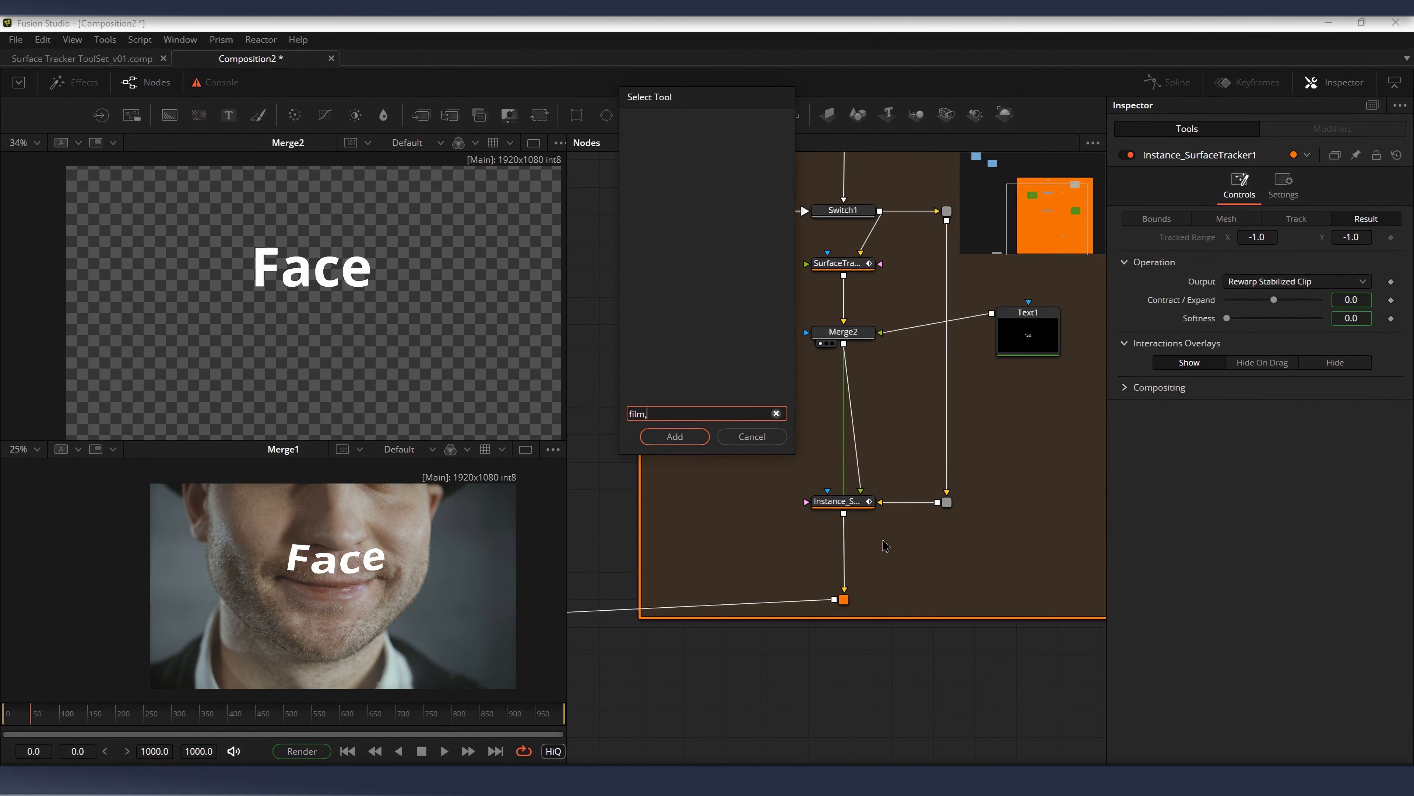
click(767, 155)
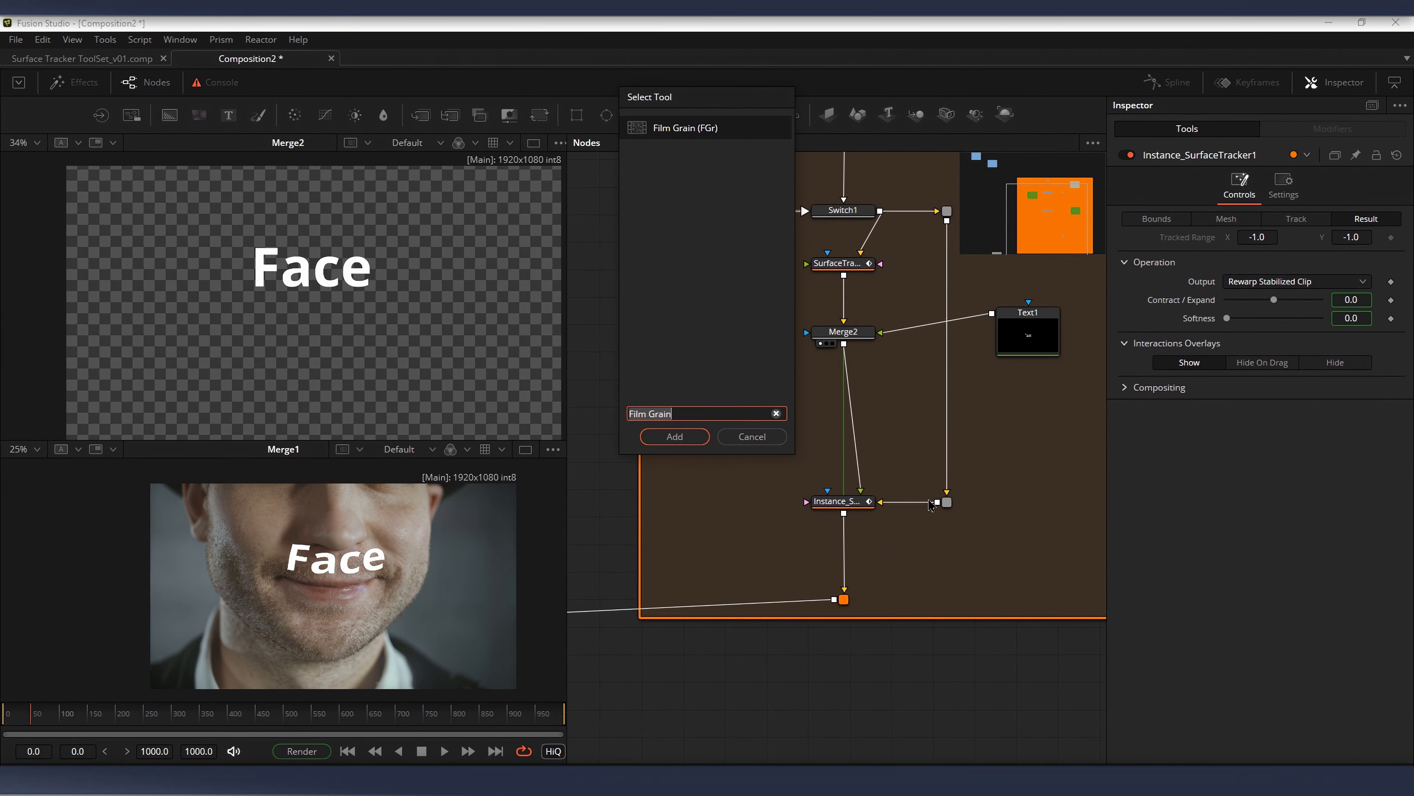
click(666, 443)
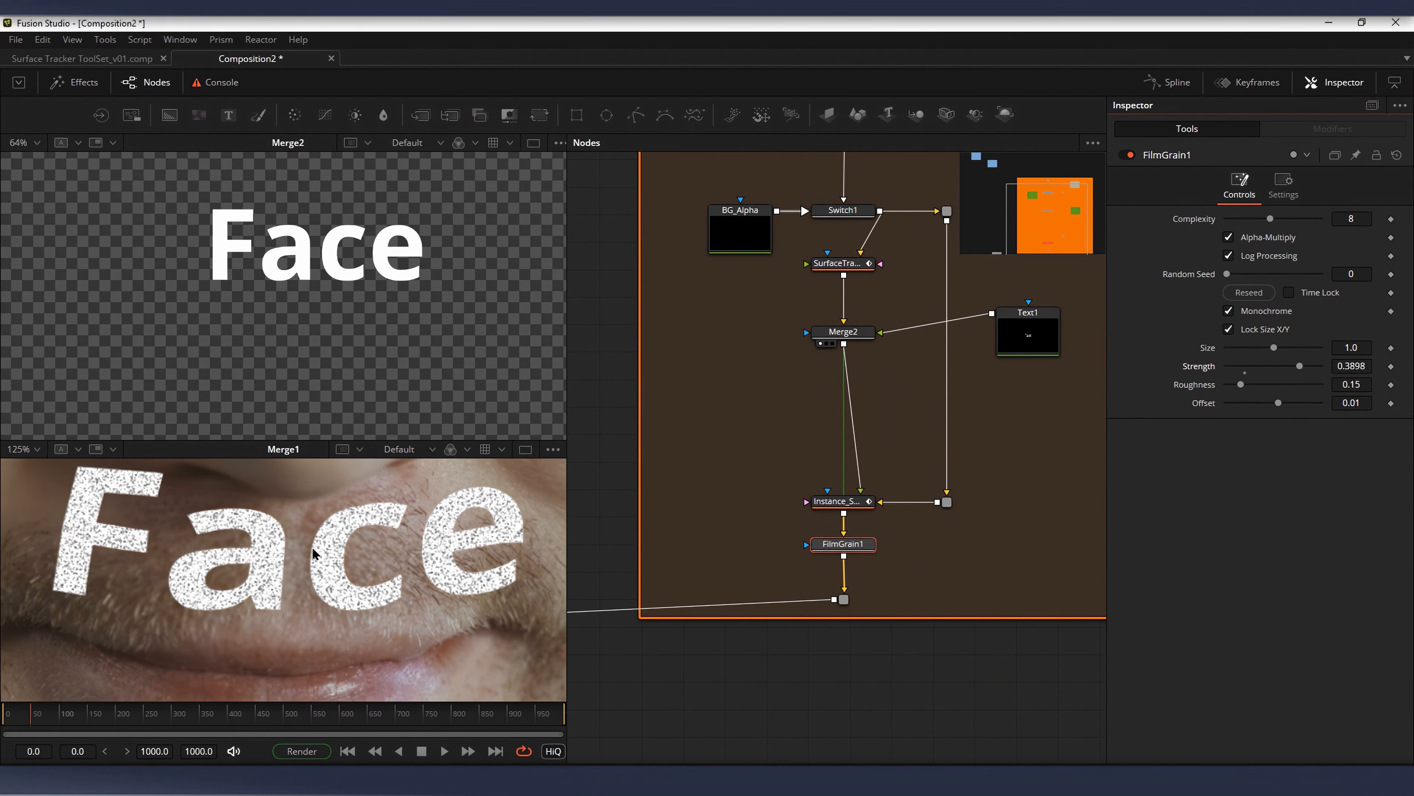
Step: Raise the film grain strength to 0.3898 and line up the text node level with Merge2
scroll(313, 554, down, 3)
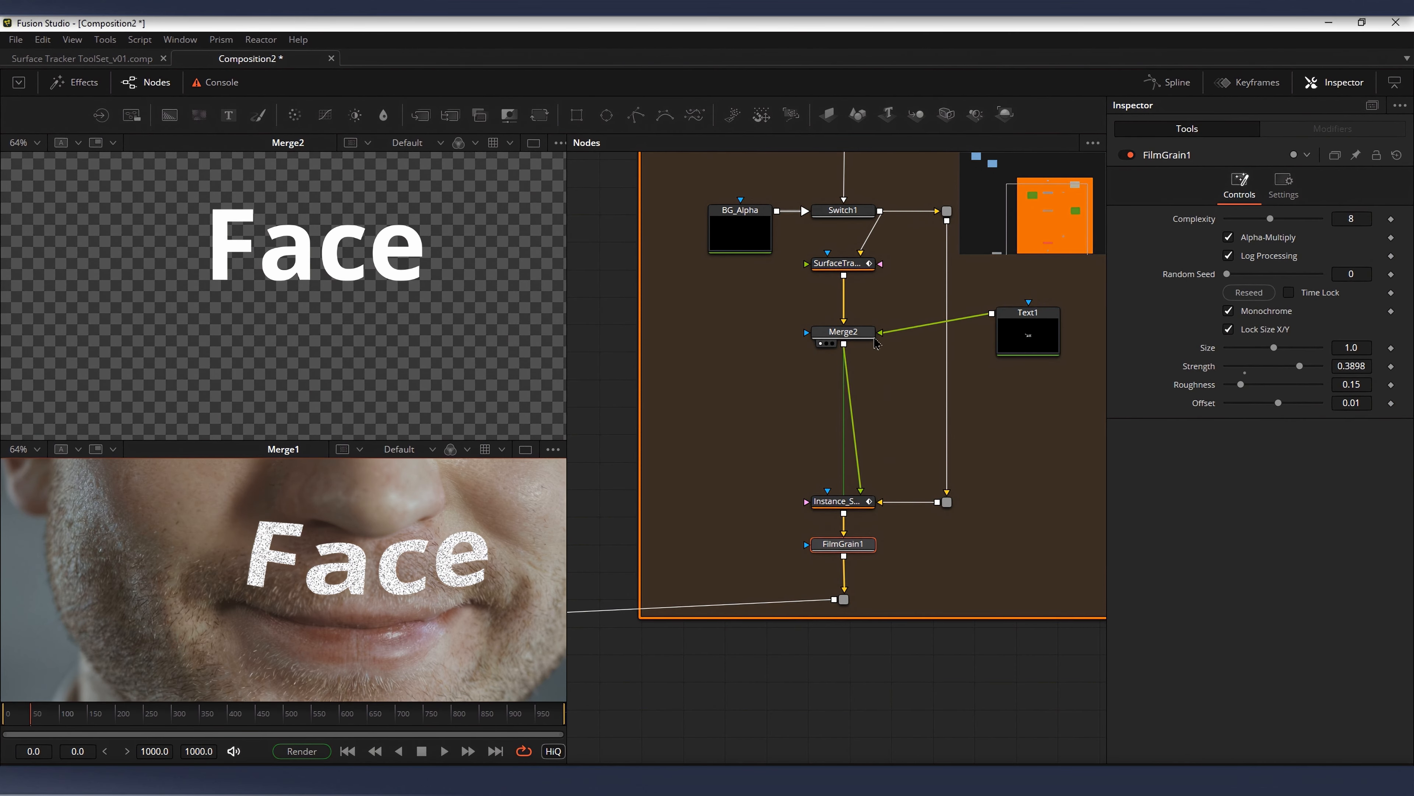
drag(1039, 336, 1043, 355)
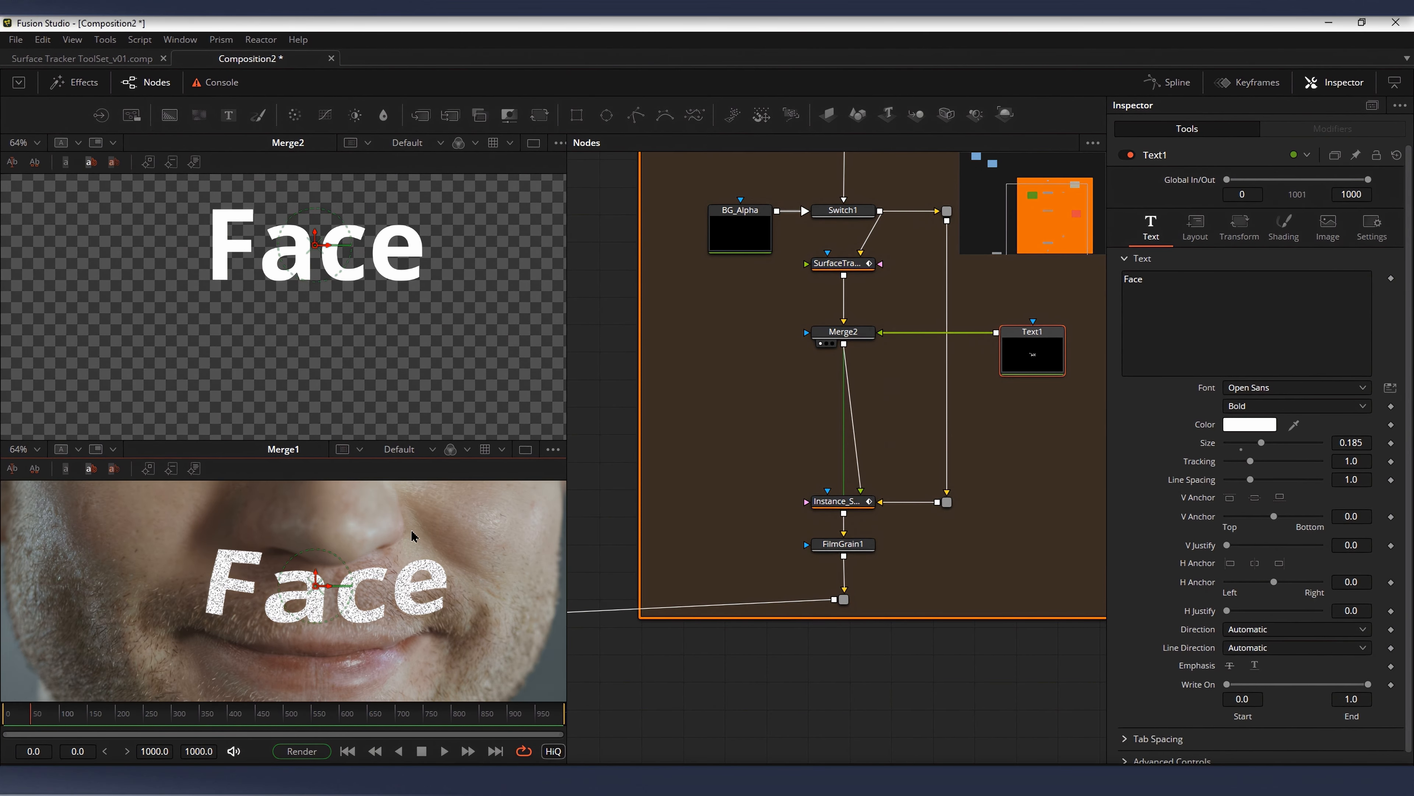
scroll(282, 551, down, 2)
Step: Set Switch1's source to Input0 so the face clip feeds the toolset
scroll(857, 428, down, 3)
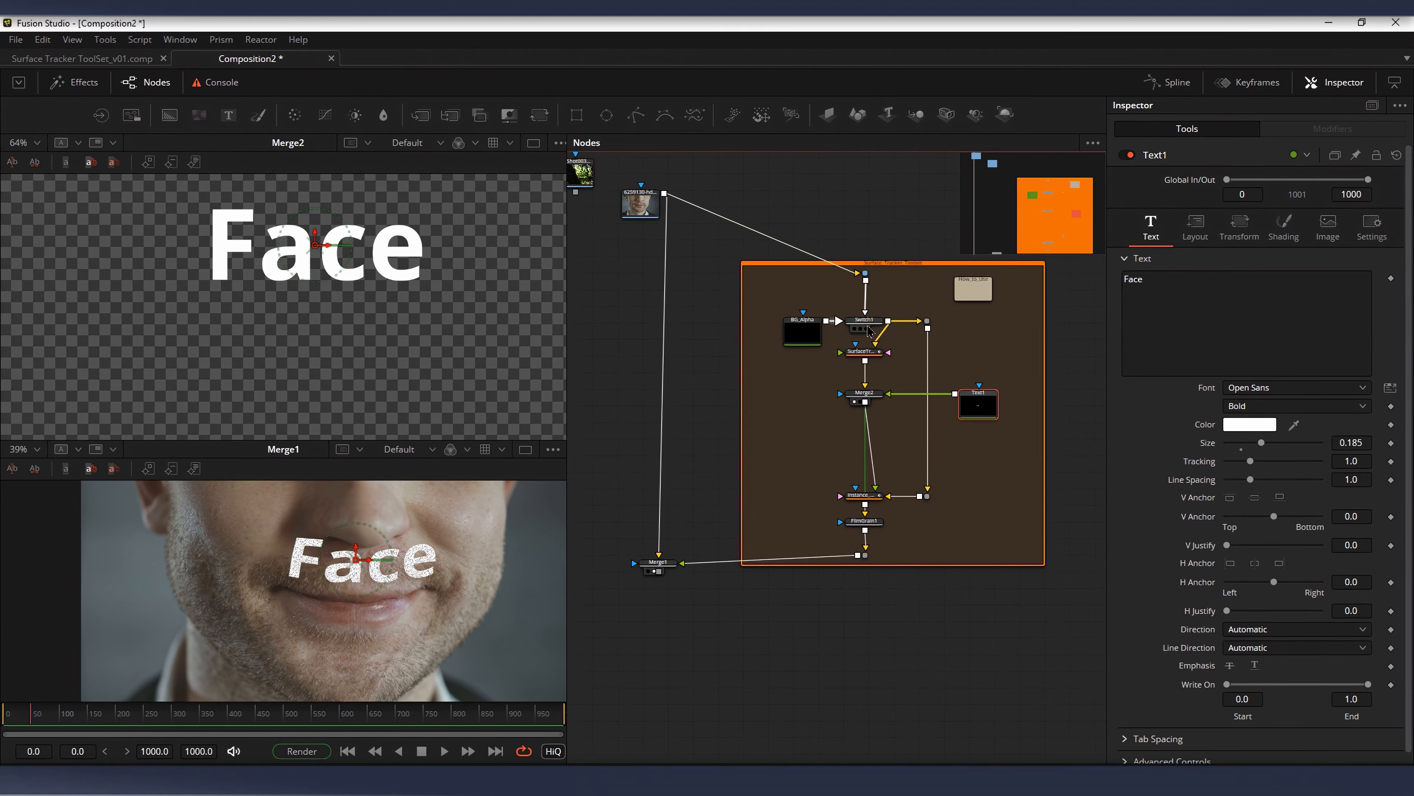
scroll(894, 317, up, 1)
click(893, 316)
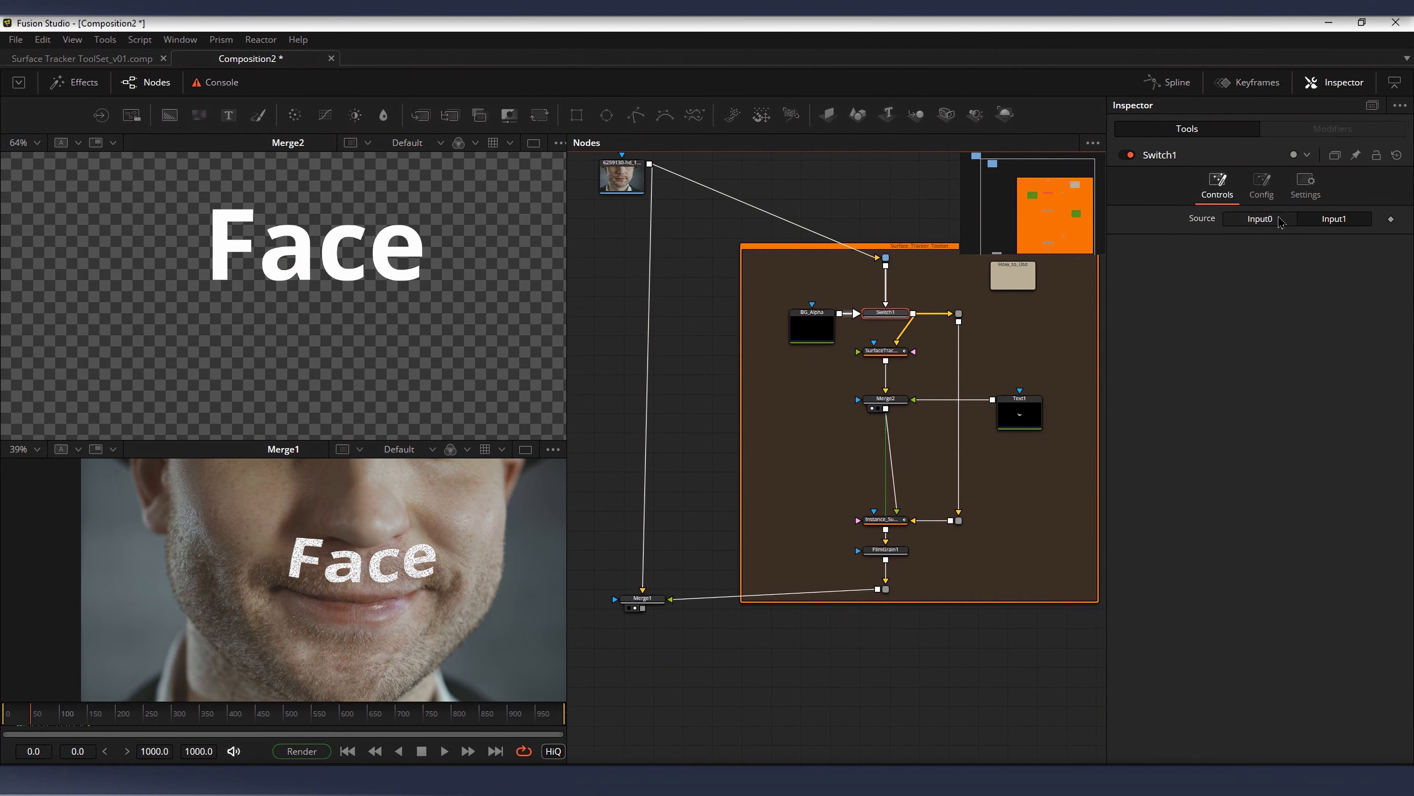
click(1275, 219)
Step: Play the clip and inspect the grain on the face and text in the Merge1 viewer, close up and in full
scroll(396, 556, up, 3)
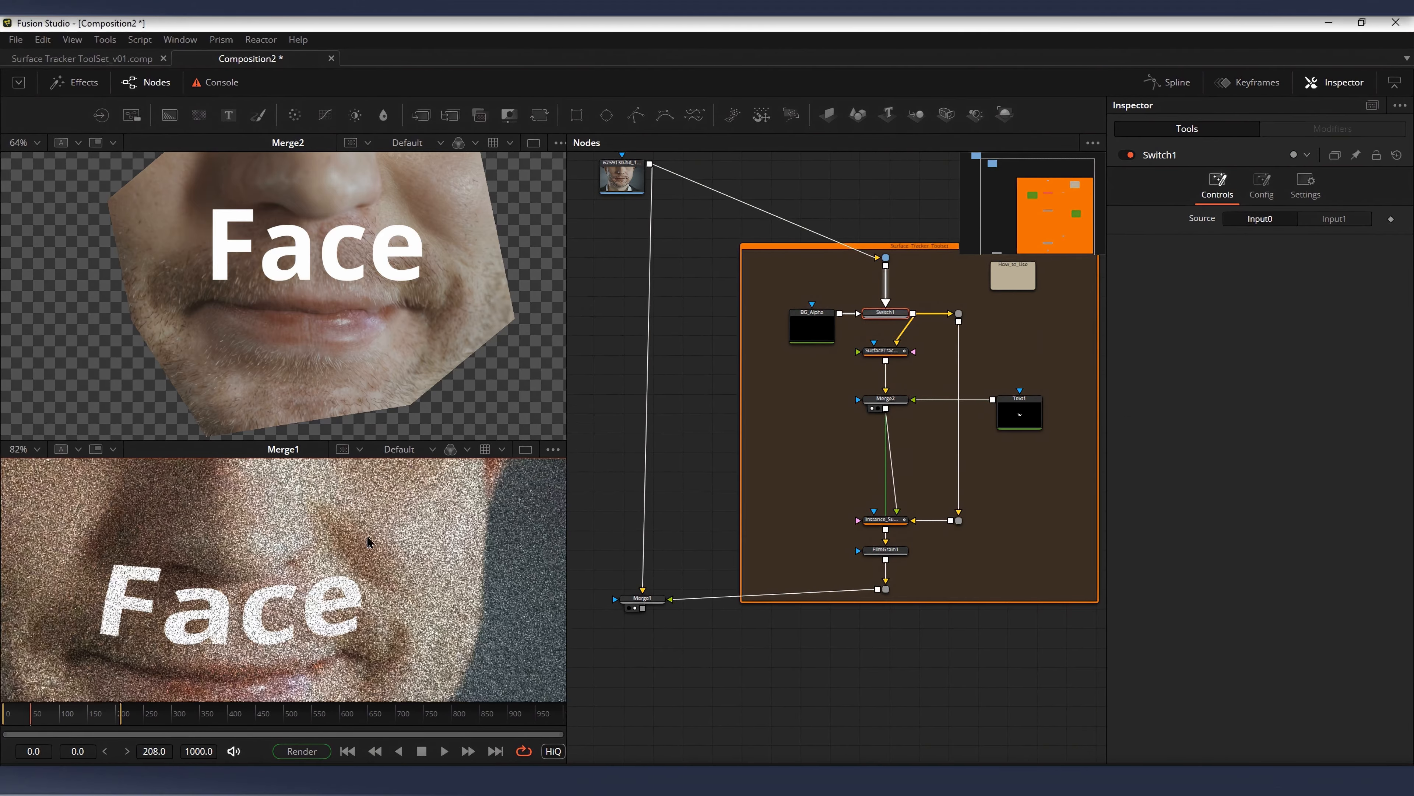
scroll(345, 551, down, 5)
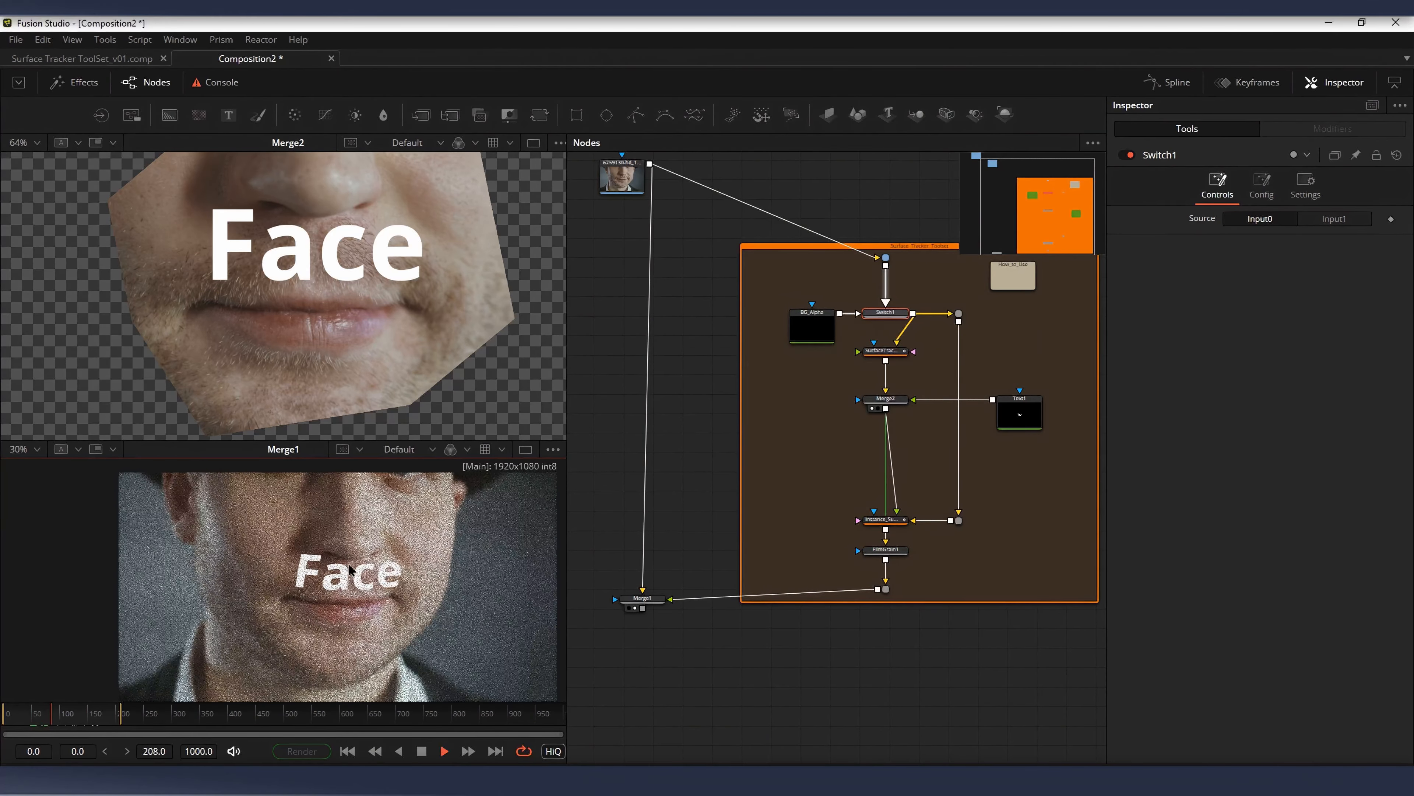
scroll(415, 590, up, 3)
drag(918, 393, 822, 402)
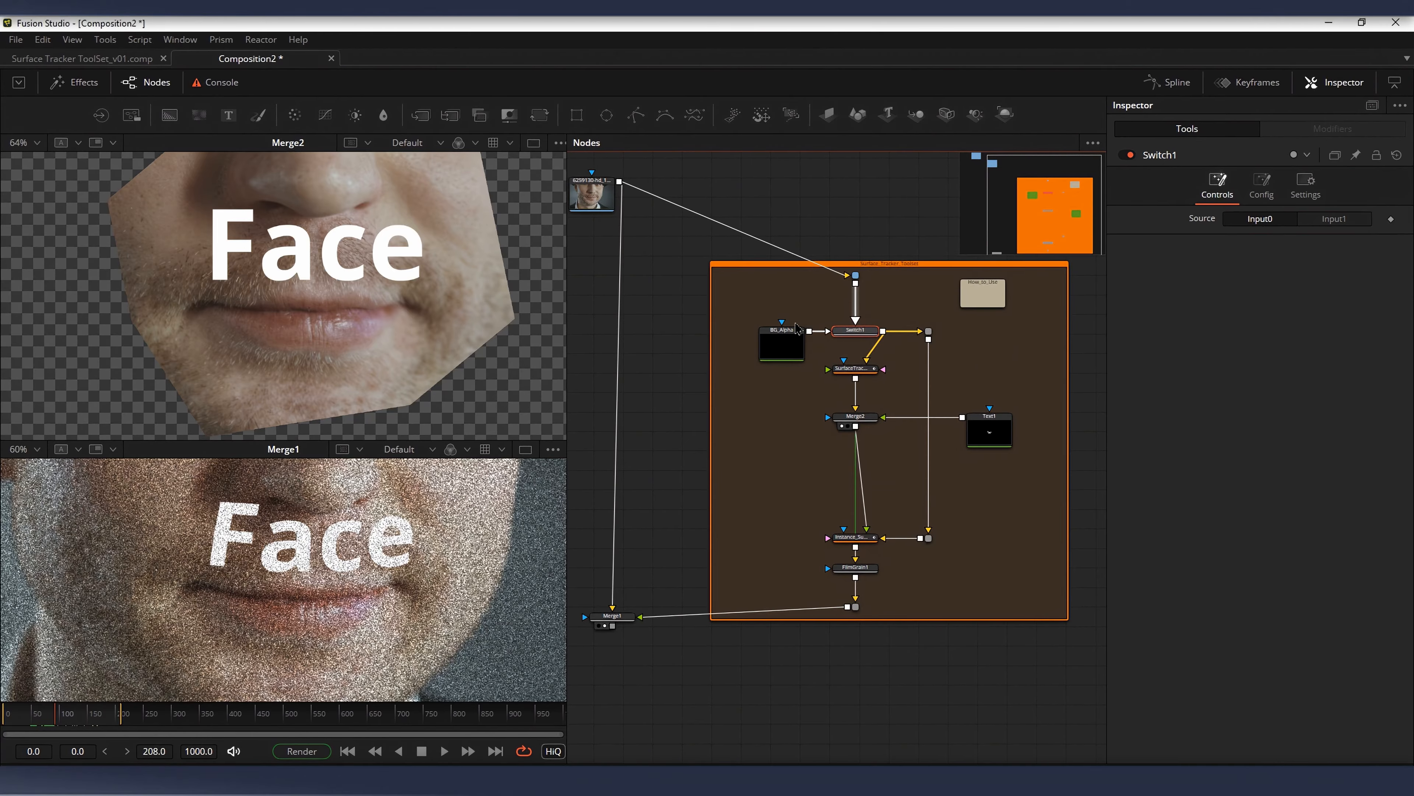
Step: Select Switch1 together with BG_Alpha and set the switch source to Input1 so the transparent background feeds the toolset
drag(783, 317, 922, 341)
scroll(887, 396, up, 2)
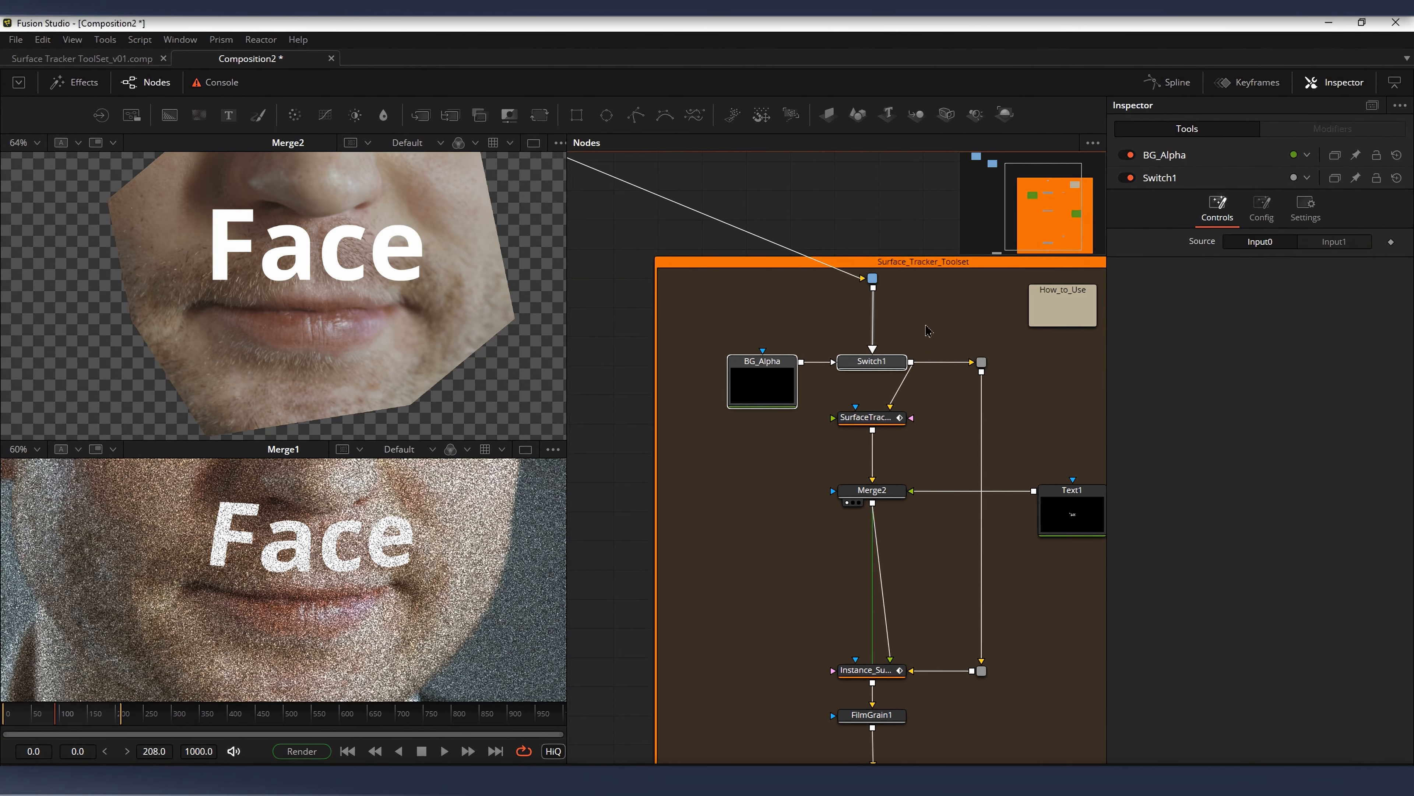
click(1334, 242)
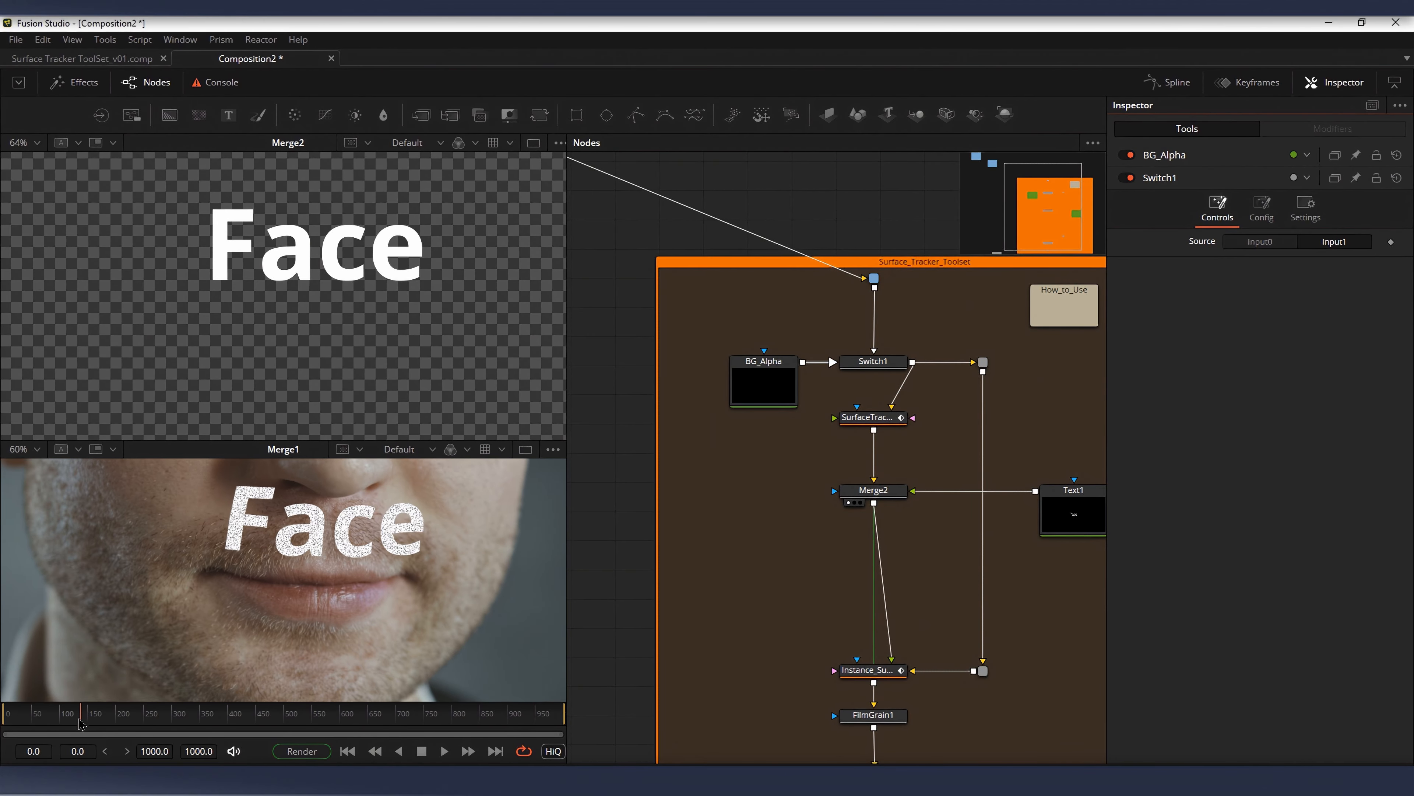
drag(870, 381, 869, 388)
scroll(869, 388, down, 1)
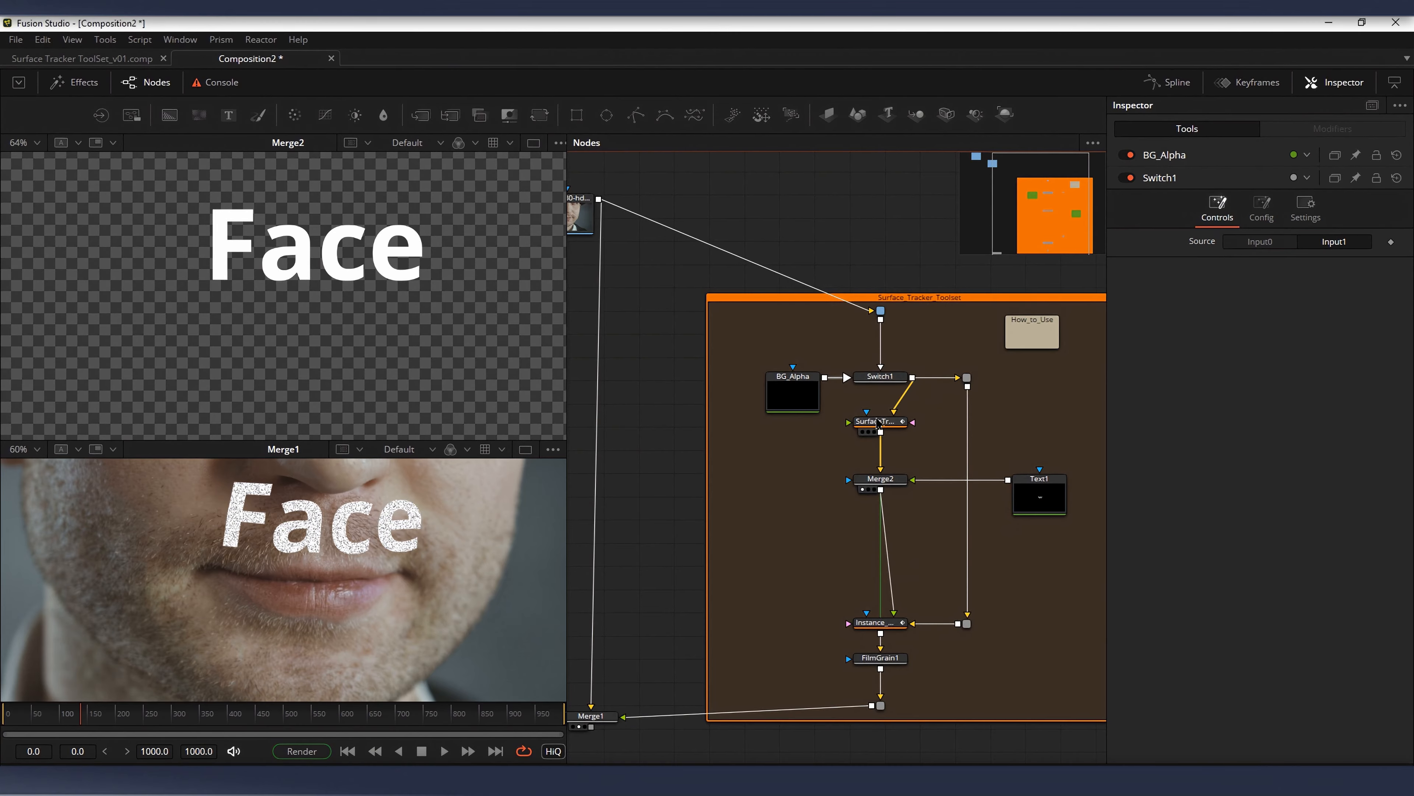
Step: Display SurfaceTracker1 in the first viewer and set Switch1's source back to Input0 to feed it the face clip
click(878, 423)
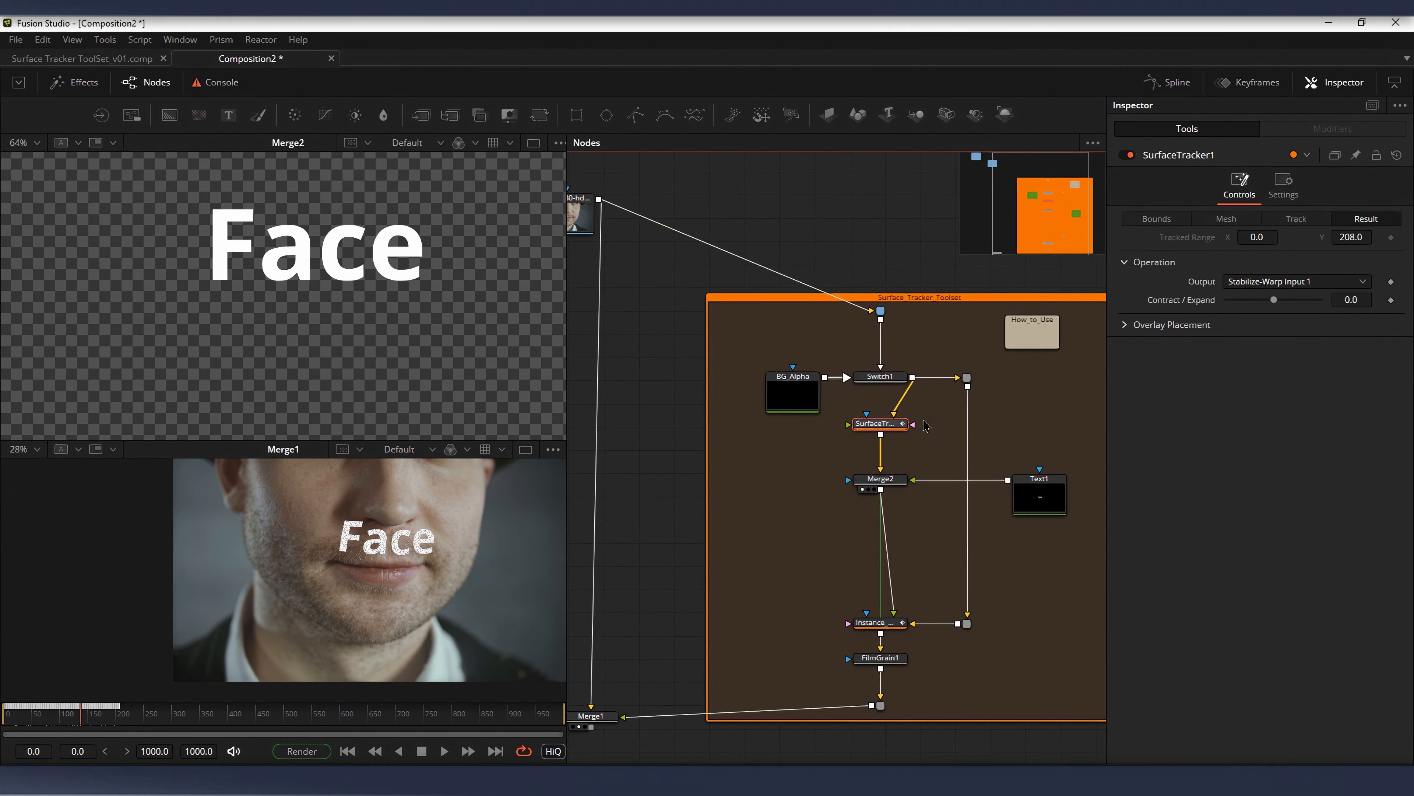
key(1)
click(891, 380)
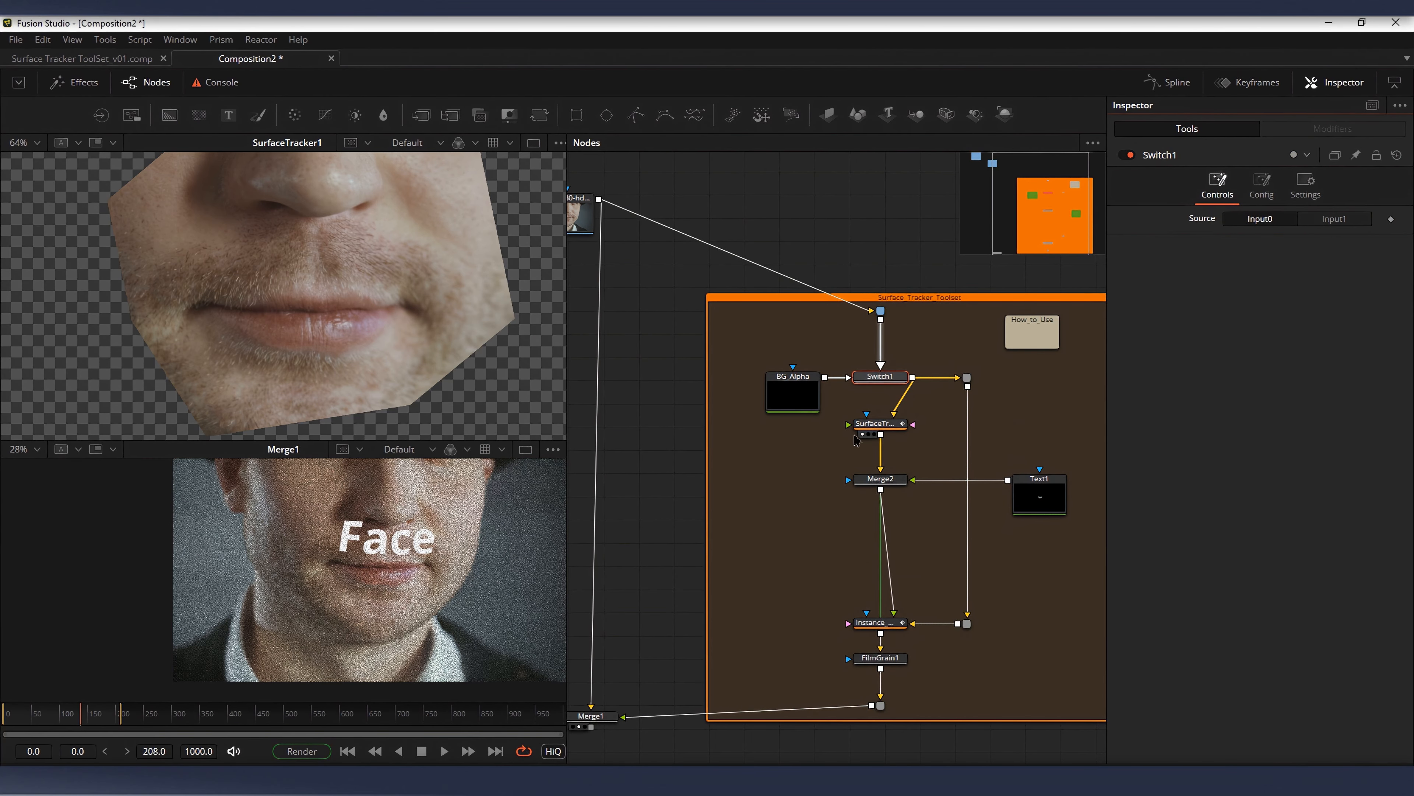
click(877, 424)
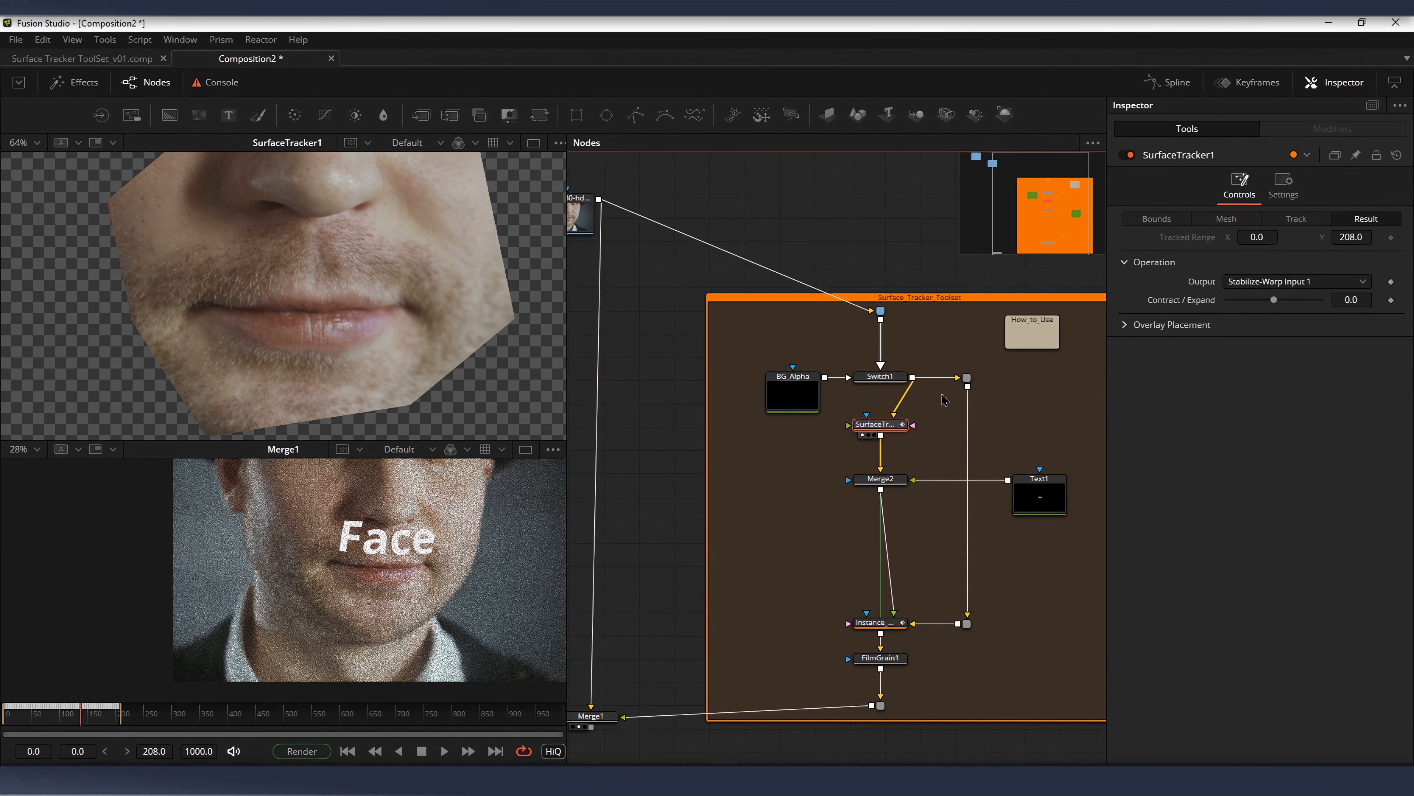
Step: Review SurfaceTracker1's Bounds, Mesh and Track stages over the face
drag(810, 367, 778, 300)
scroll(777, 300, up, 1)
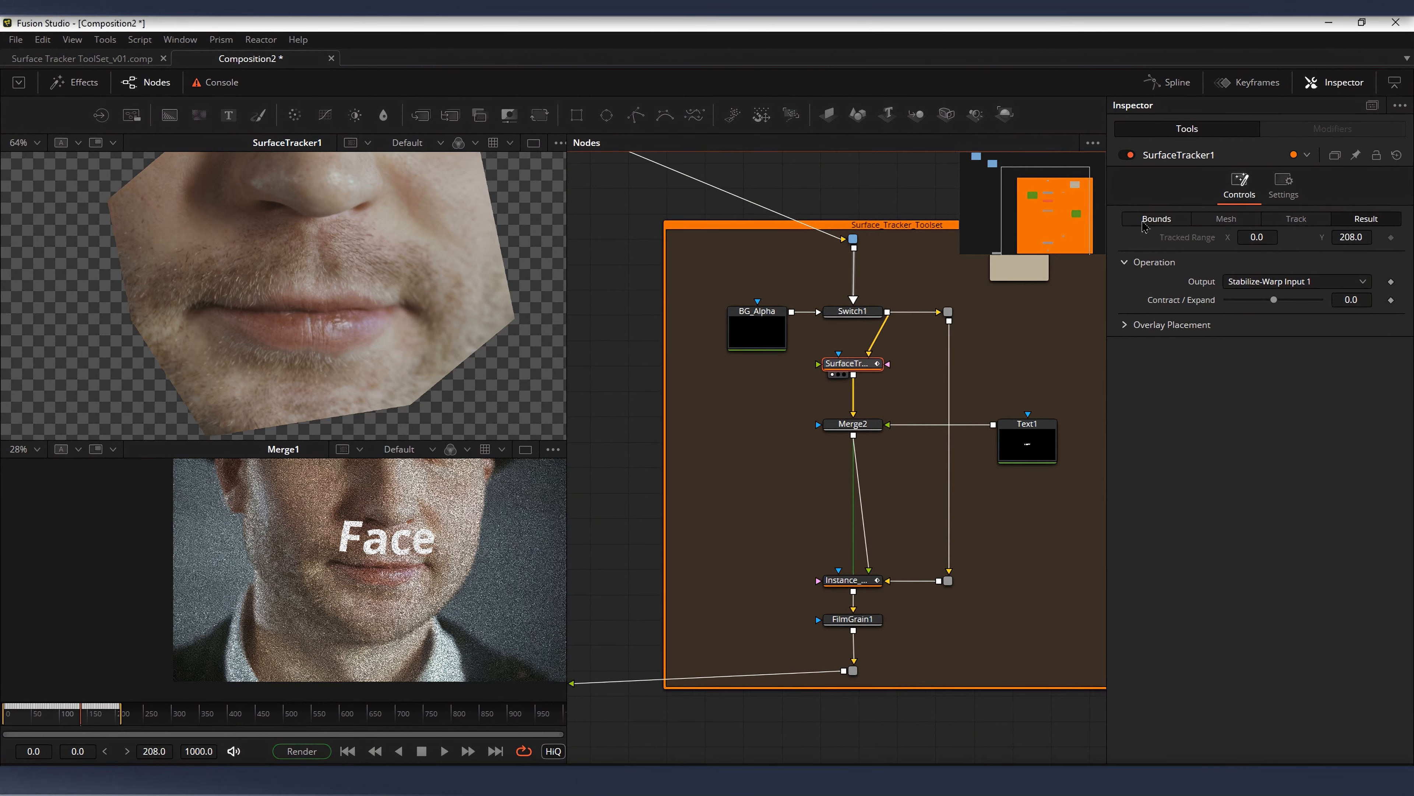
click(1144, 221)
scroll(262, 316, down, 3)
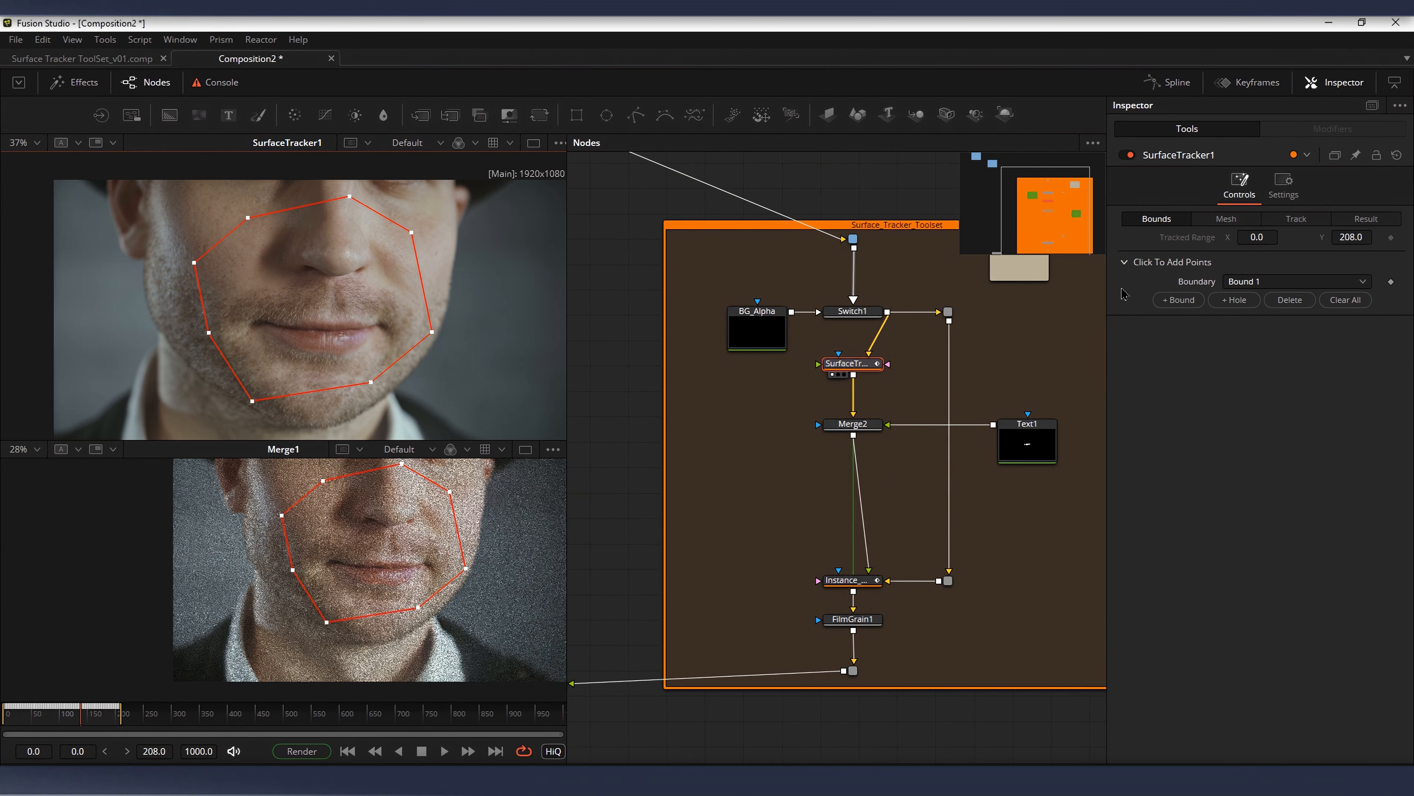
click(1226, 218)
click(1295, 218)
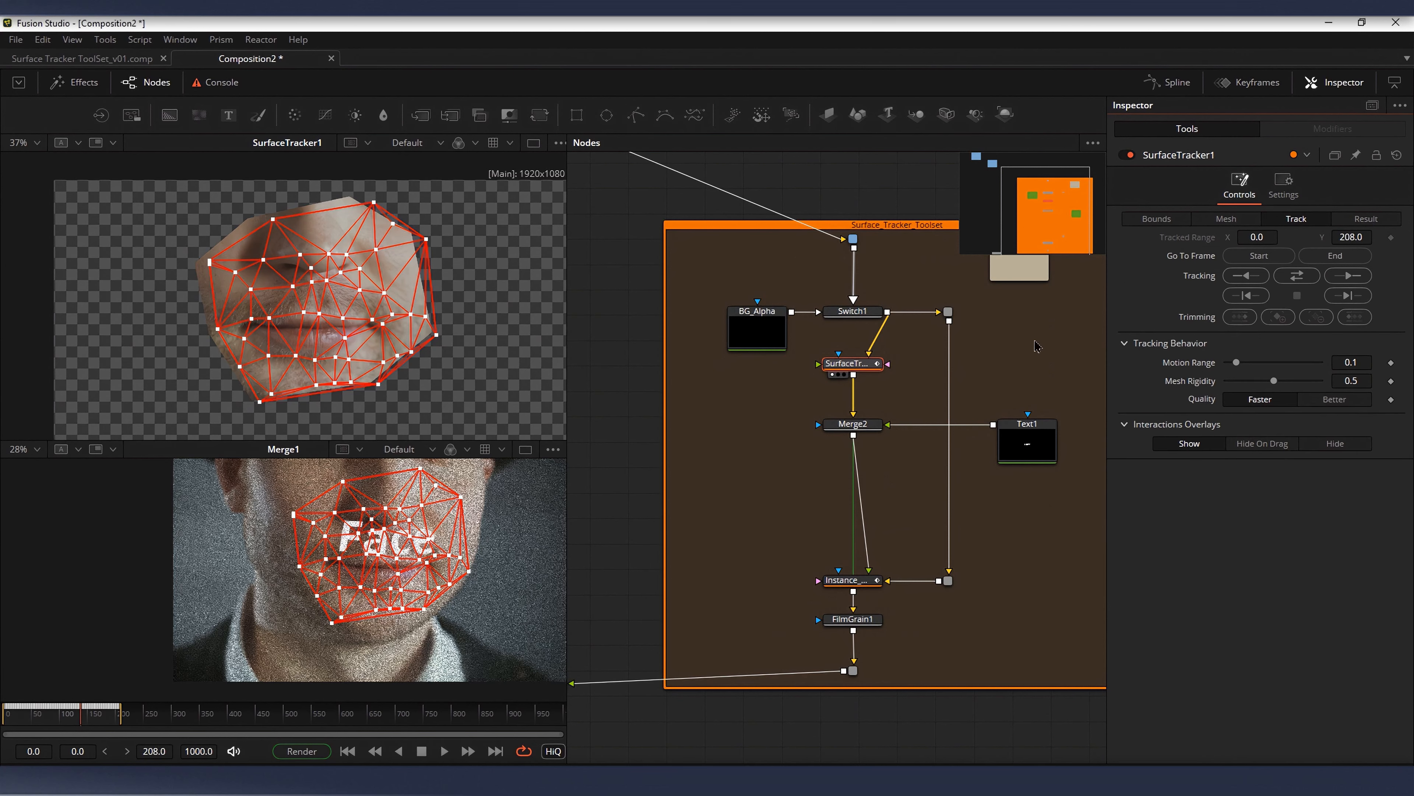
Step: Display Instance_SurfaceTracker1 in the first viewer and compare its controls with those of SurfaceTracker1
drag(842, 437, 885, 398)
scroll(829, 396, up, 1)
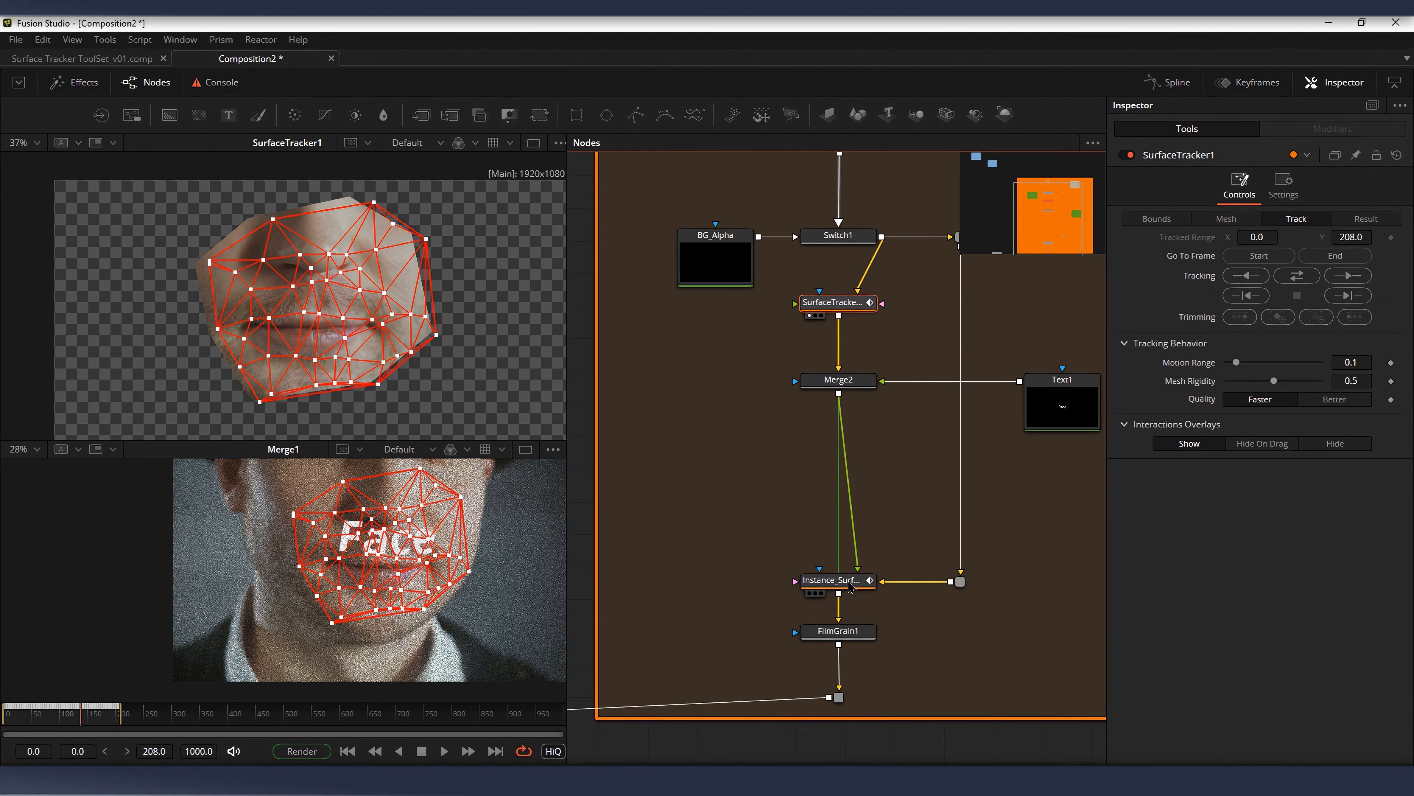
click(812, 581)
key(1)
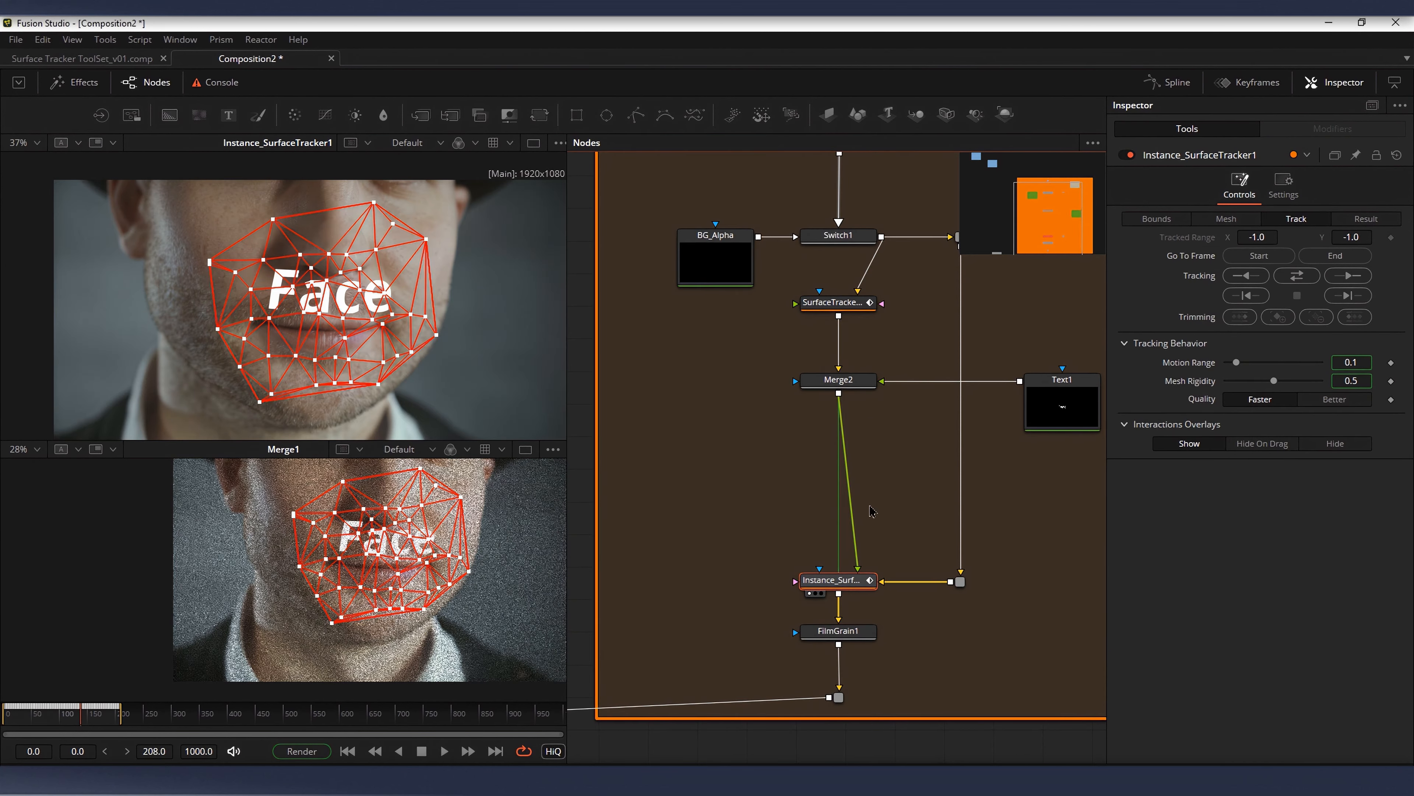
click(832, 302)
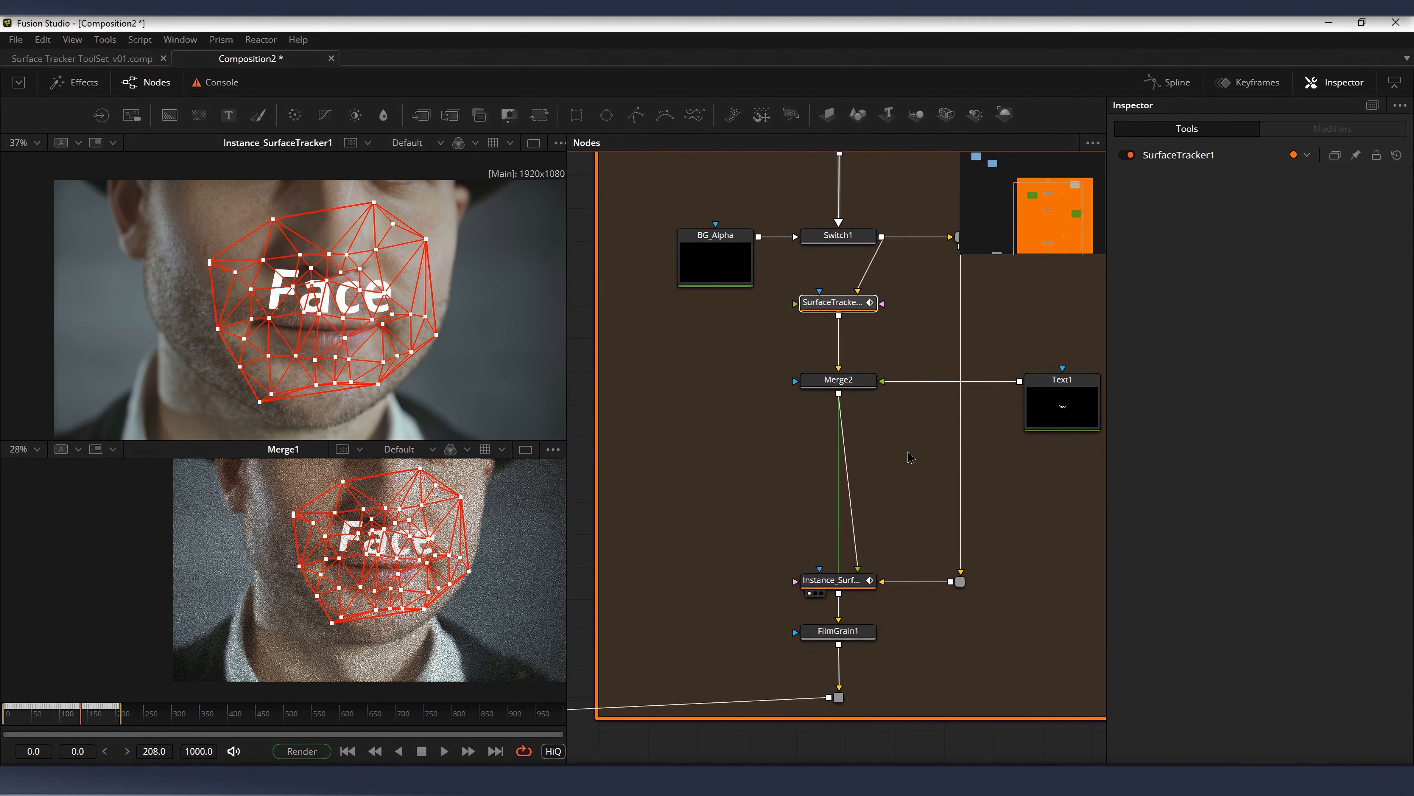
click(835, 581)
Step: Display the face clip's loader in the first viewer and check the resolution of the footage
scroll(879, 232, down, 1)
drag(879, 231, 938, 415)
drag(831, 411, 919, 463)
scroll(830, 400, down, 2)
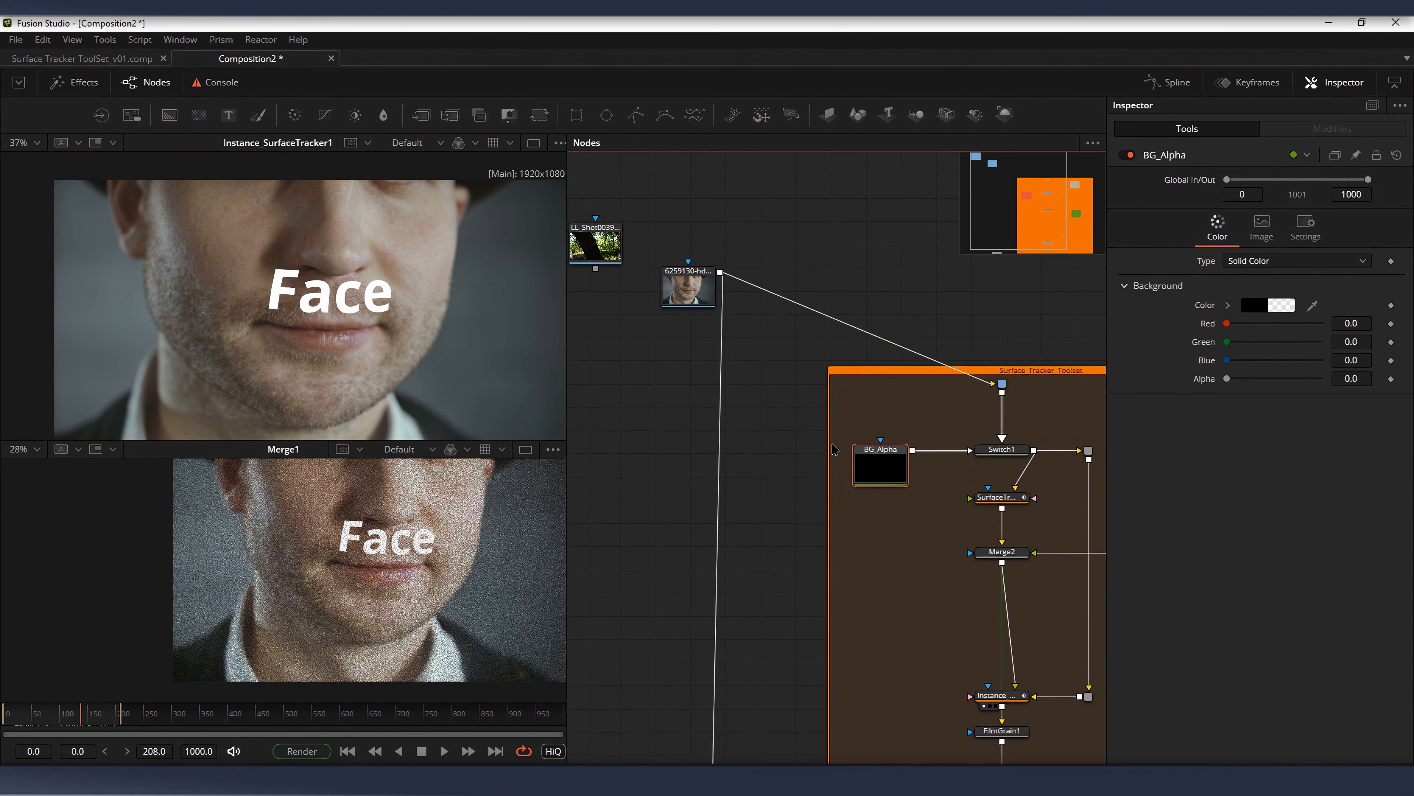
click(704, 294)
key(1)
scroll(505, 303, down, 3)
drag(497, 286, 411, 281)
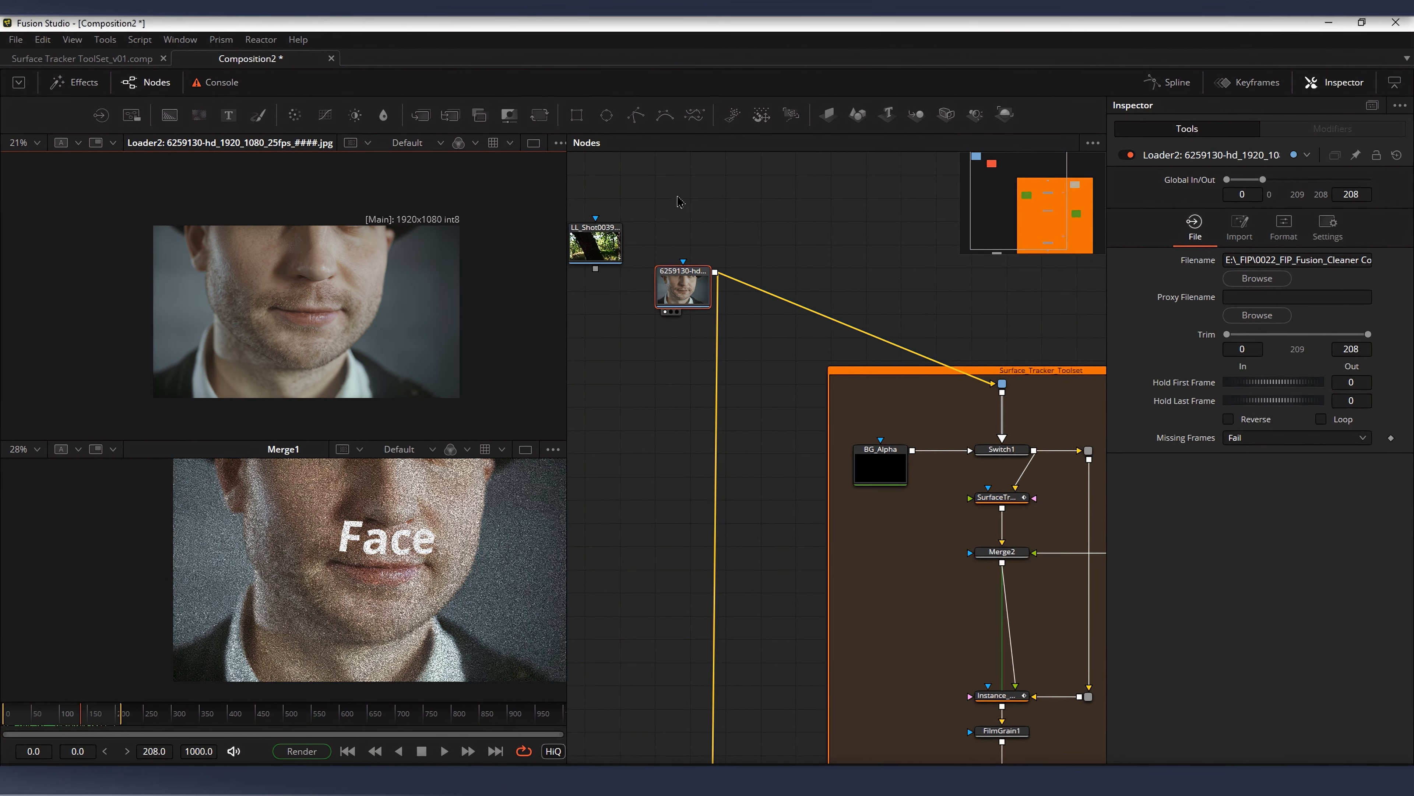
Step: Examine BG_Alpha's width and height expressions in its image settings and display the node in the first viewer
scroll(812, 379, up, 2)
click(905, 443)
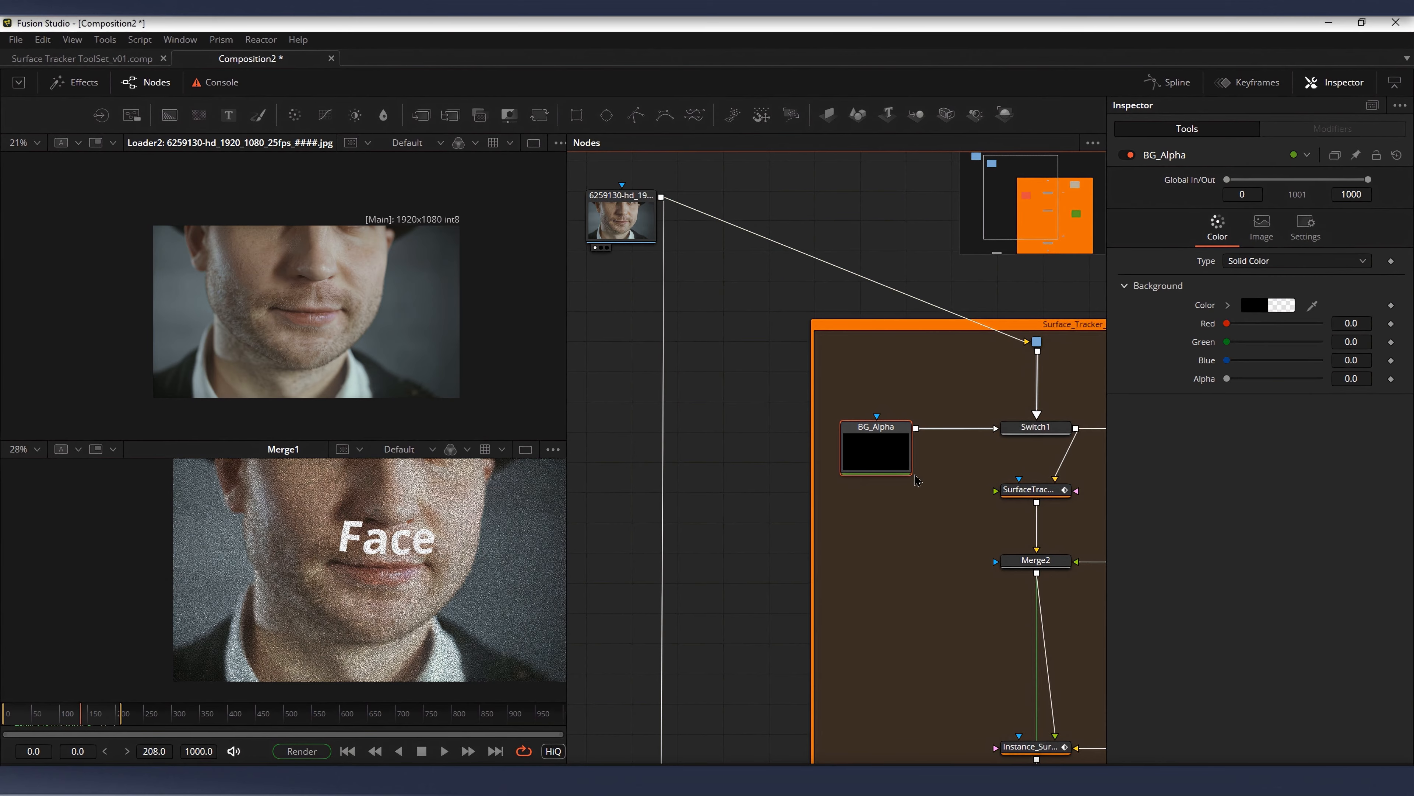
drag(948, 451, 869, 420)
click(1262, 226)
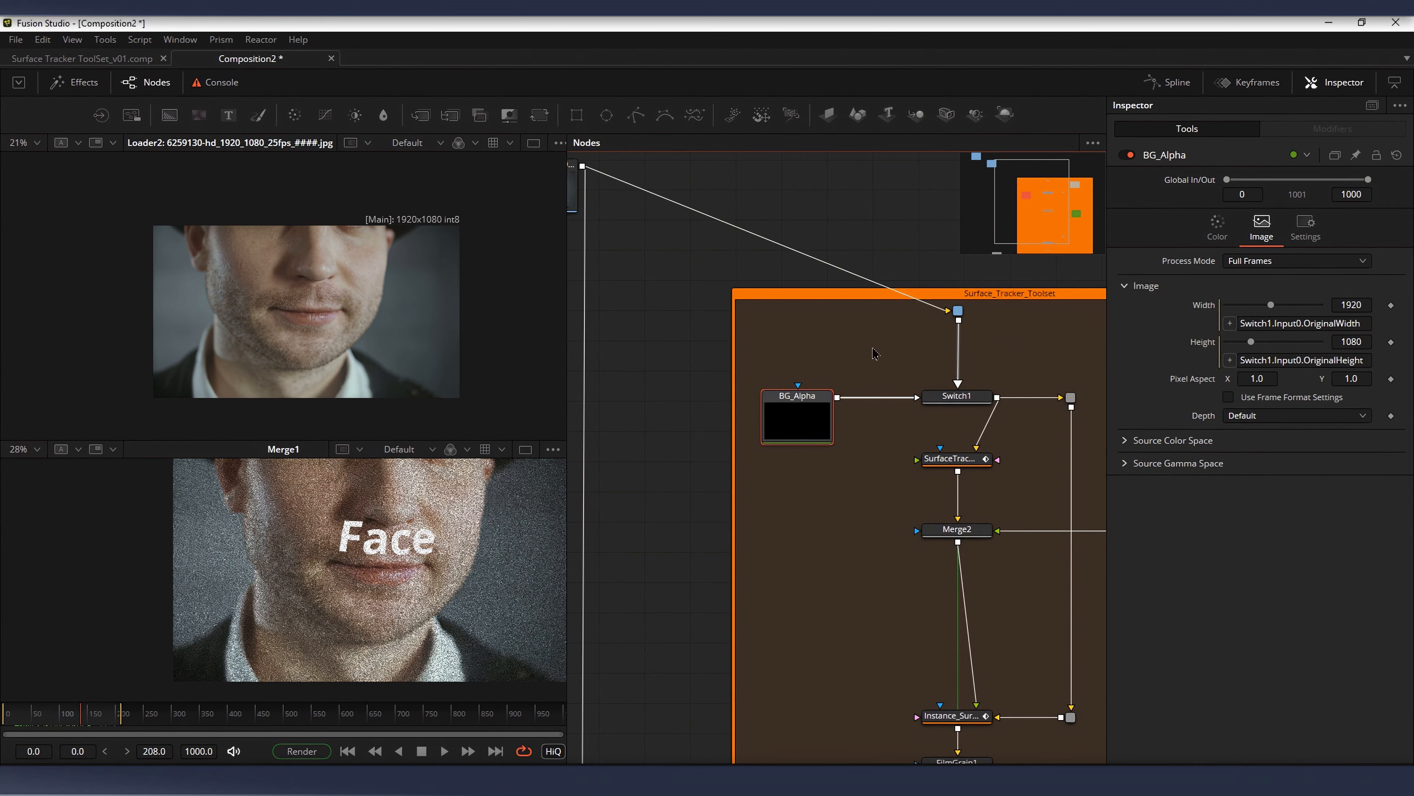
drag(828, 425, 821, 425)
key(1)
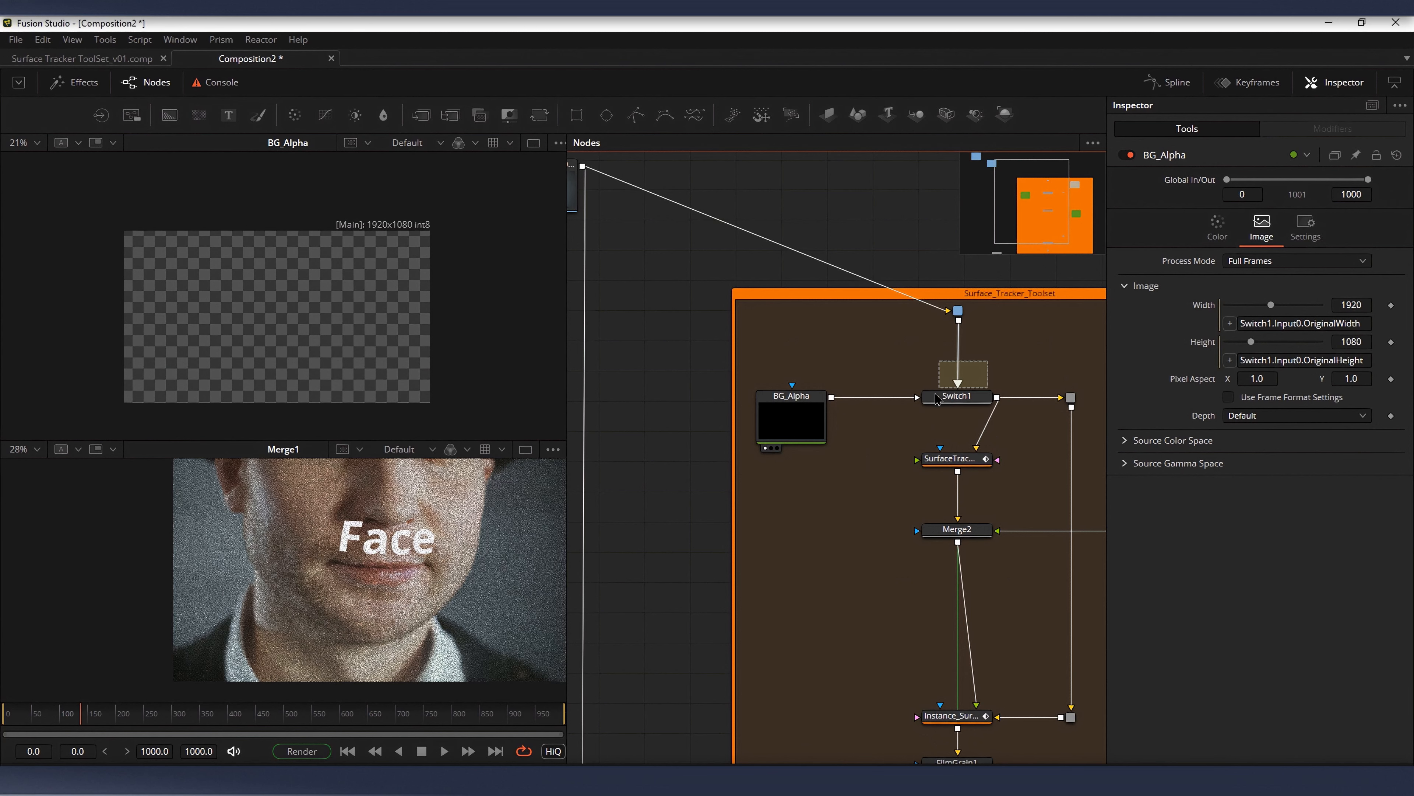
Step: Pin BG_Alpha's image settings so they stay open while other nodes are selected
click(957, 395)
drag(897, 323, 881, 364)
scroll(881, 365, down, 3)
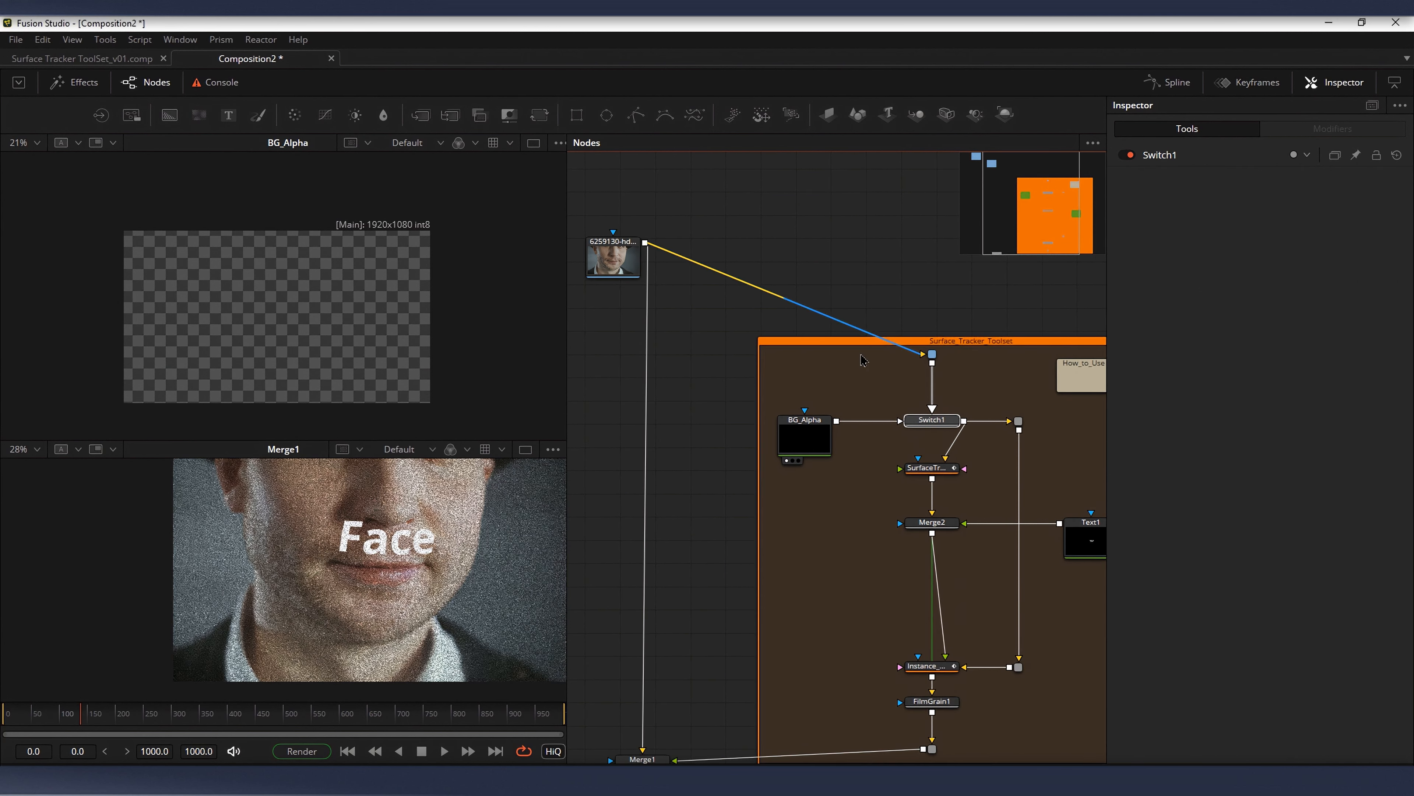
click(805, 437)
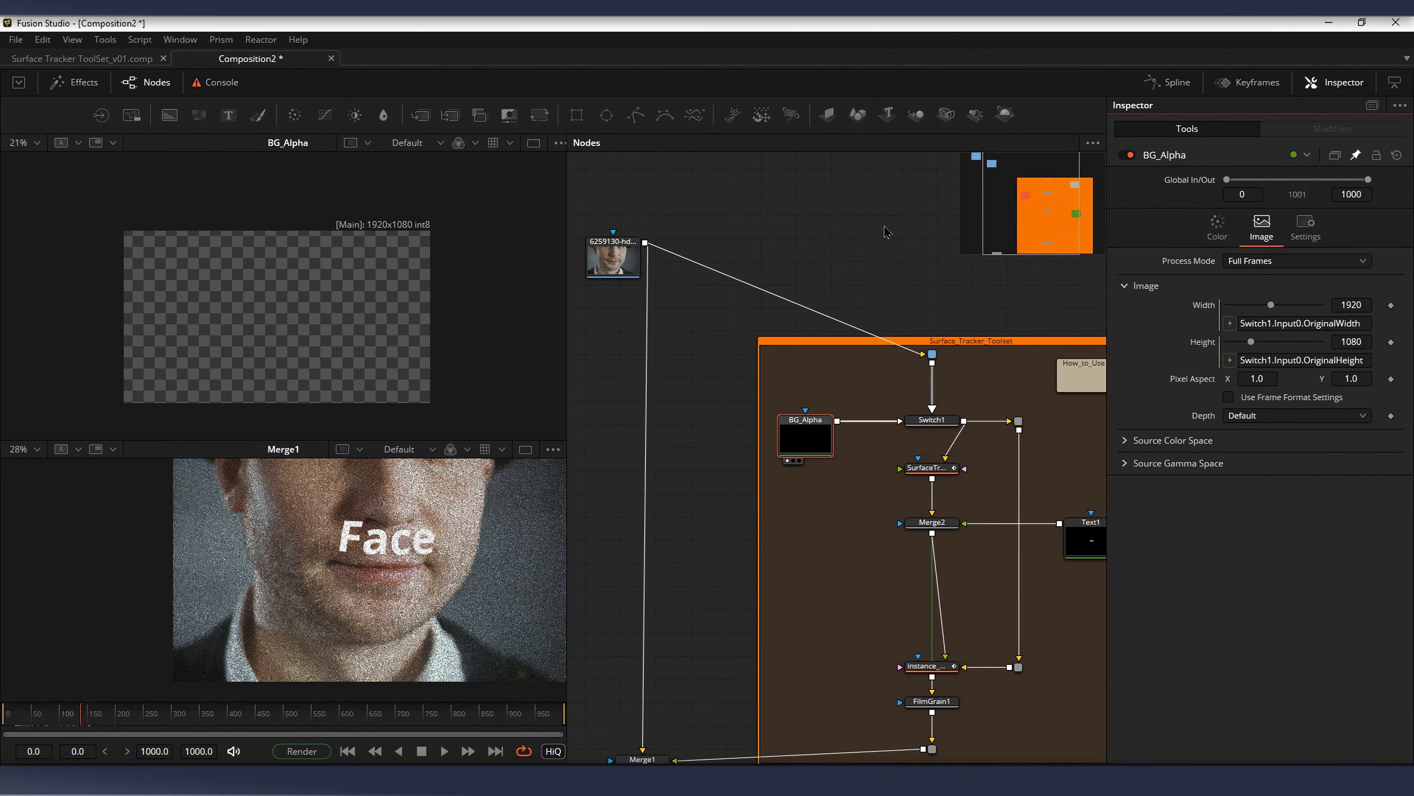
Step: Add a Resize node beside the face clip and set its size to 3840 by 2160
click(853, 318)
key(shift+space)
text(res)
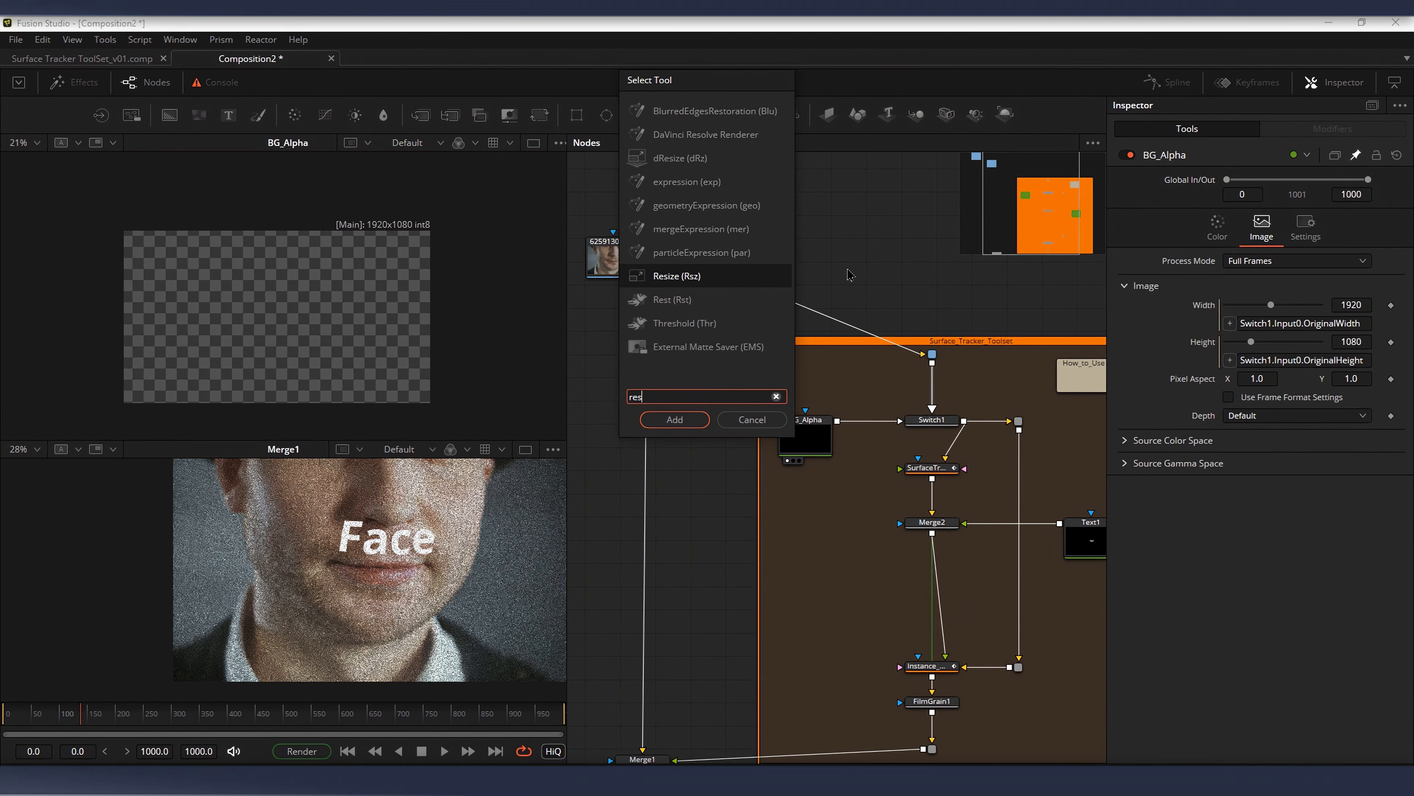
key(Return)
click(1352, 218)
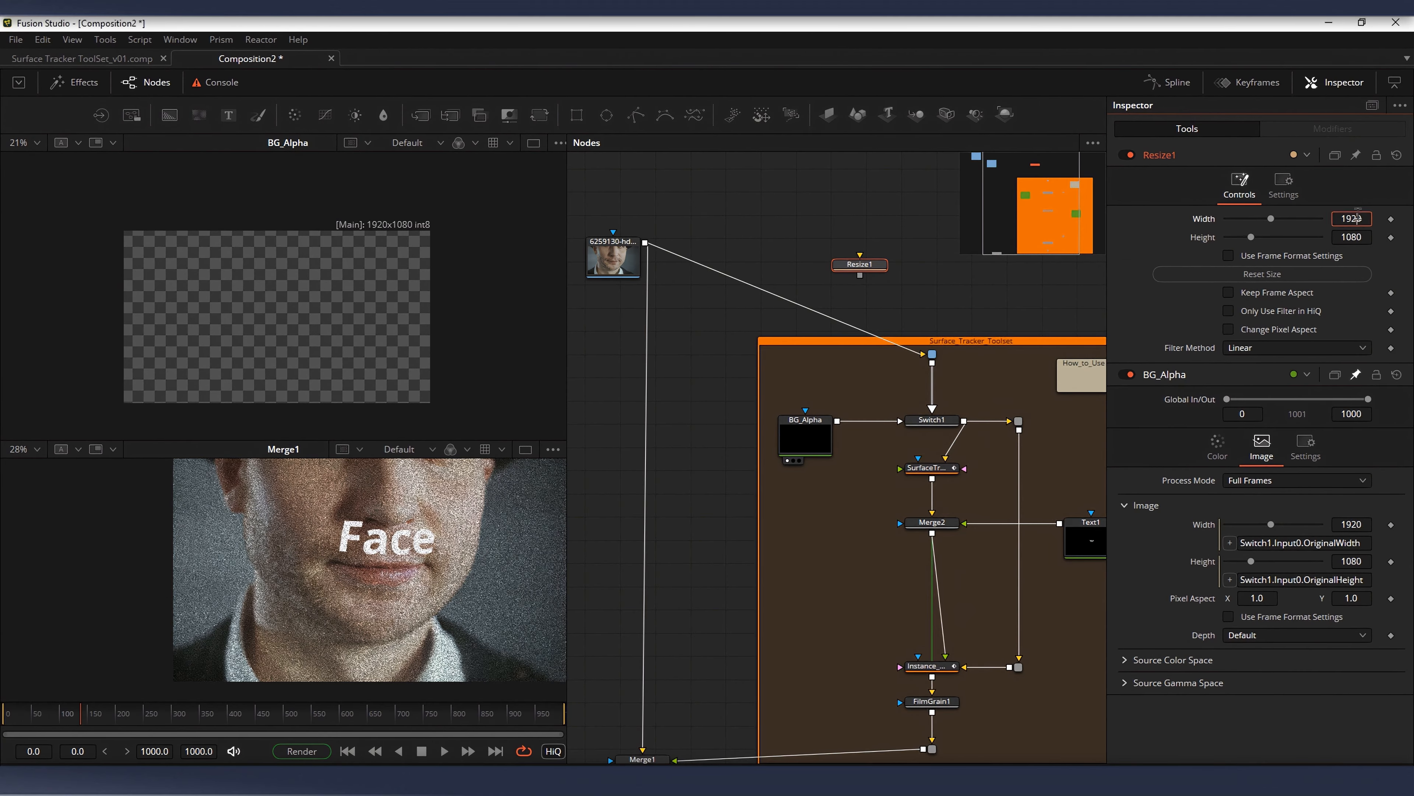
text(3840)
key(Tab)
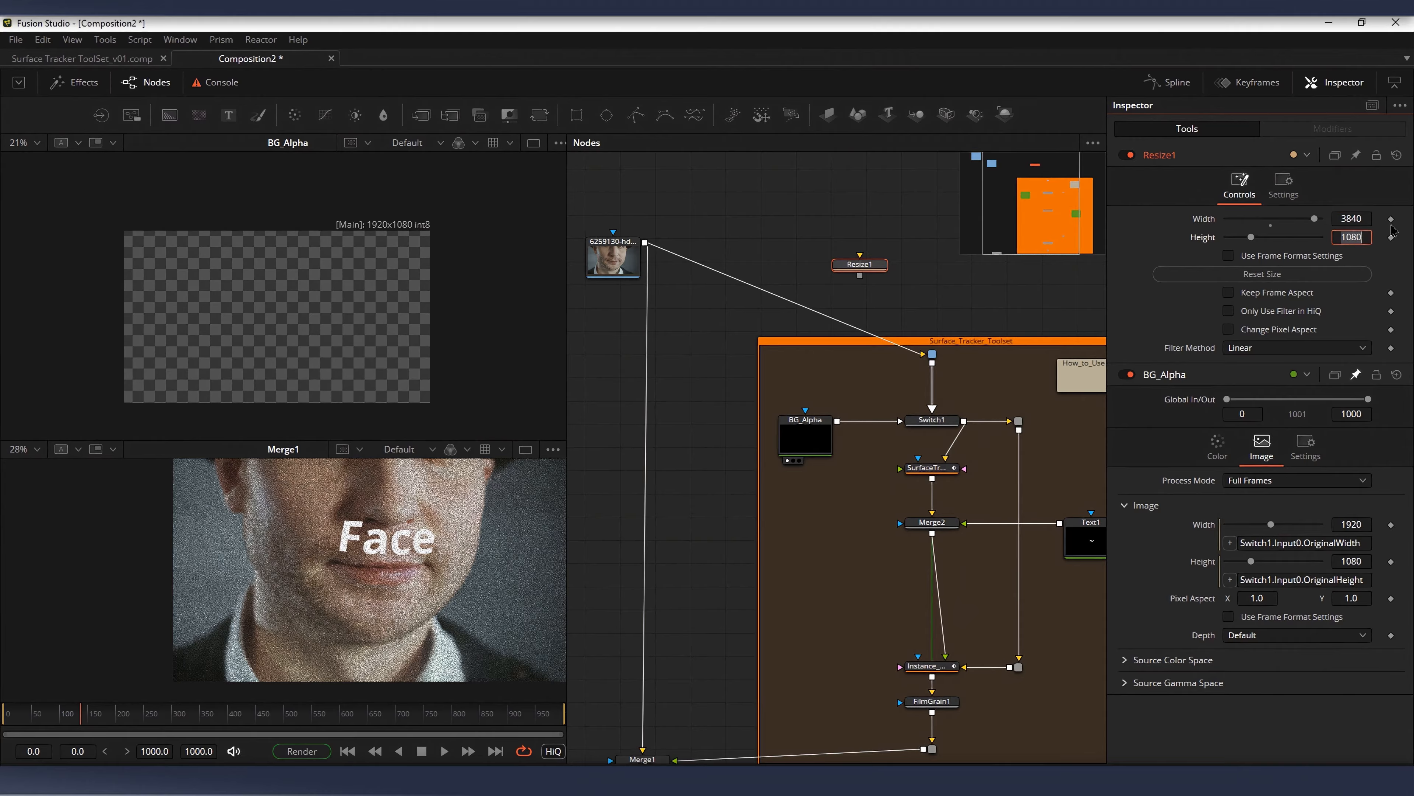
text(2160)
key(Tab)
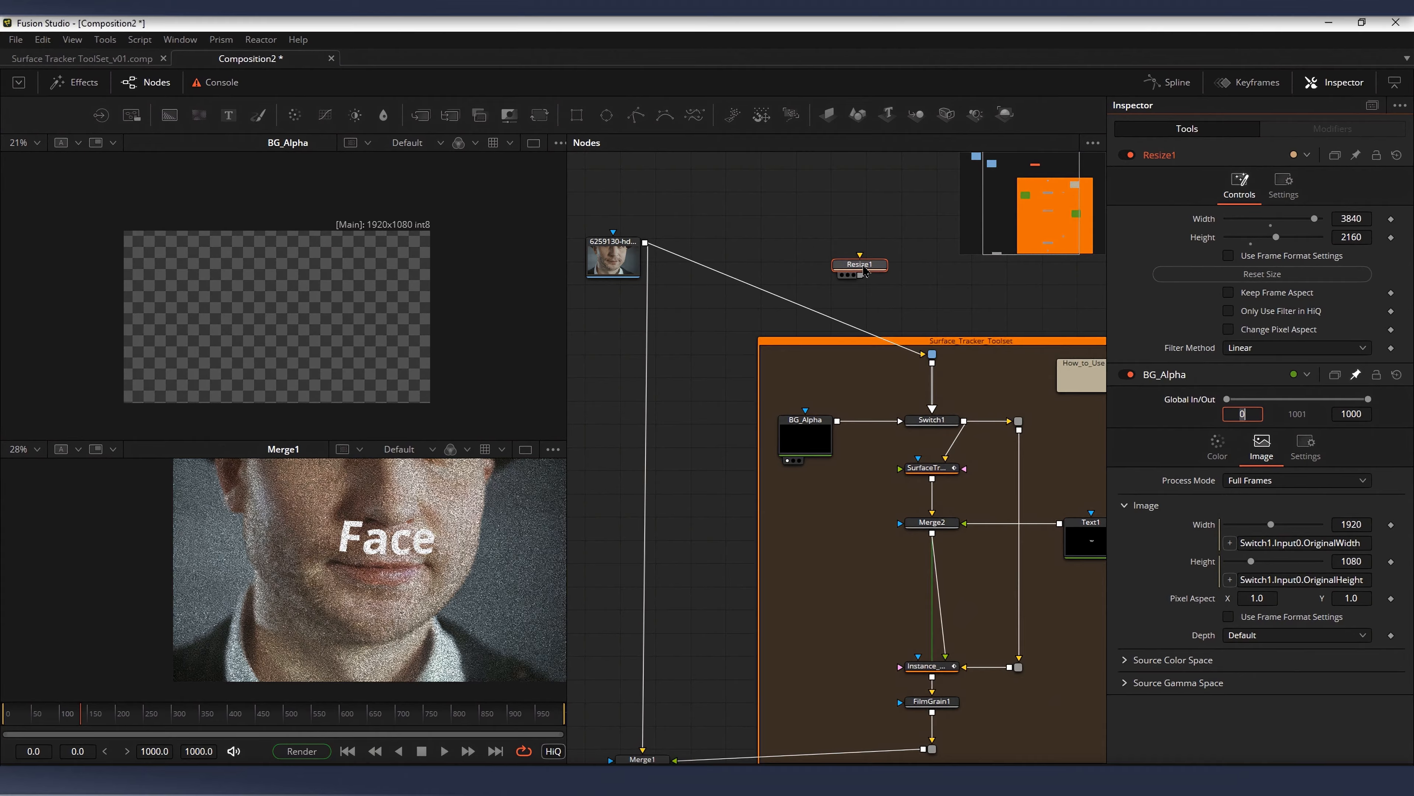
Step: Insert the Resize node between the face clip and the toolset's input, view it, and check BG_Alpha's image size
drag(859, 265, 917, 297)
key(1)
drag(462, 270, 411, 264)
scroll(451, 241, up, 1)
drag(474, 188, 499, 143)
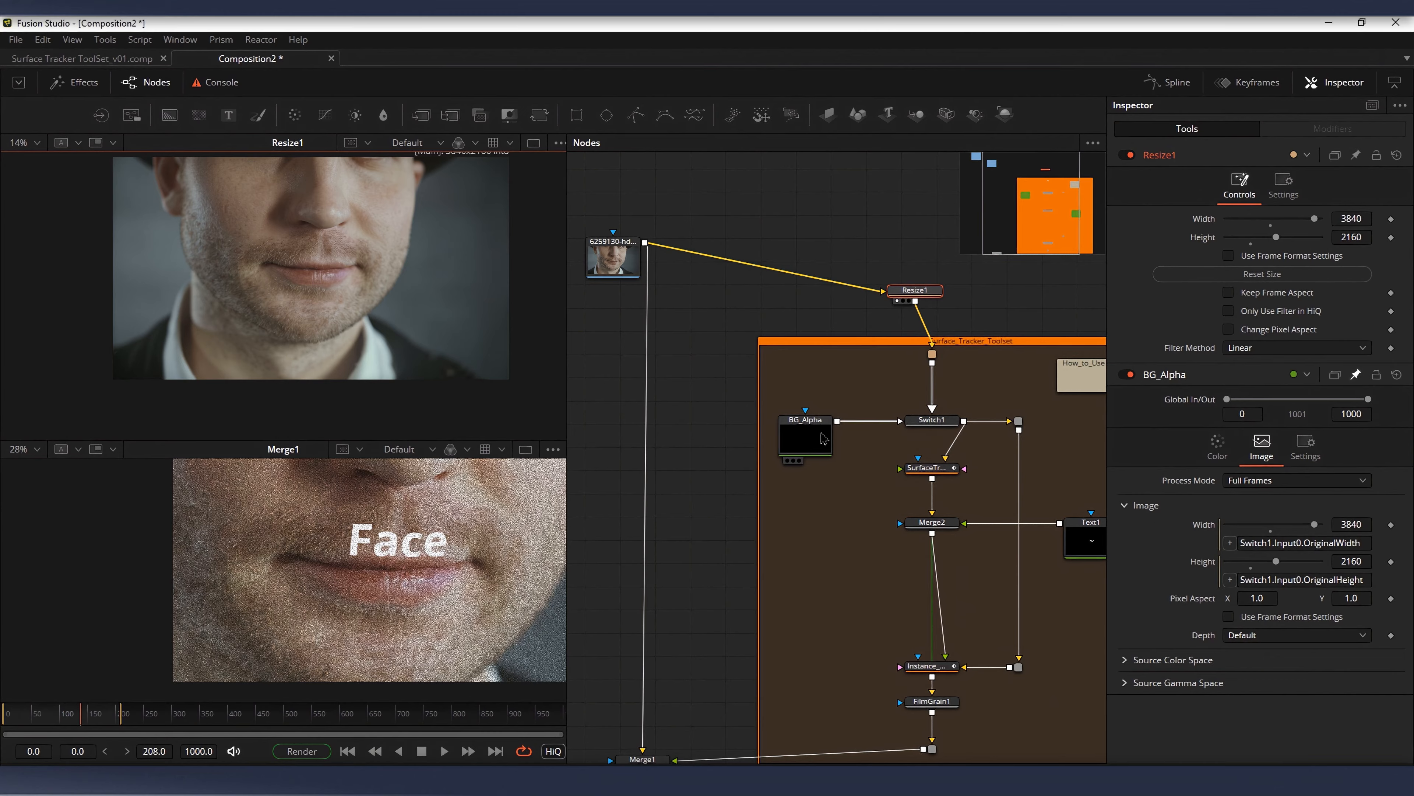
click(806, 437)
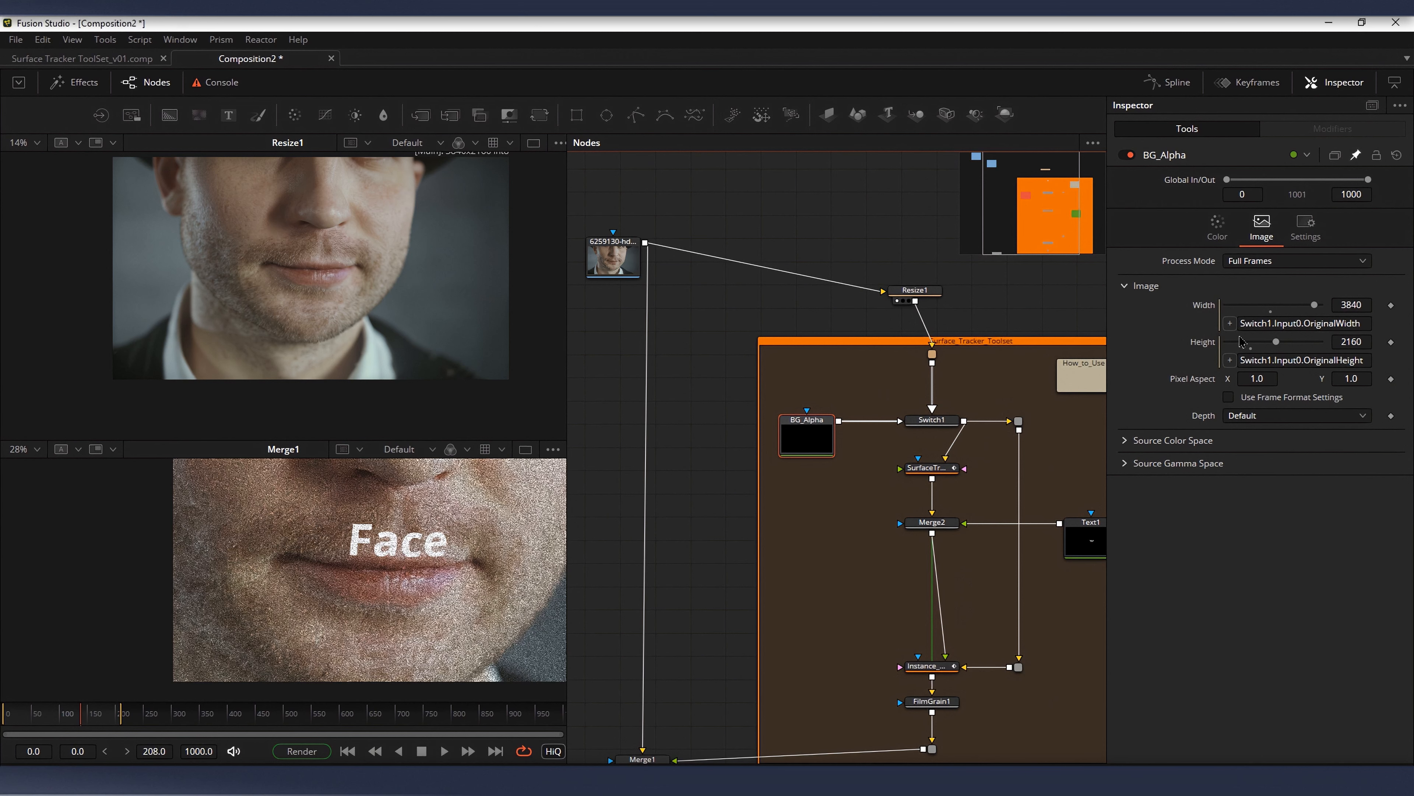
Step: Delete the Resize node so the face clip feeds the toolset directly, and display the clip's loader in the first viewer
click(918, 296)
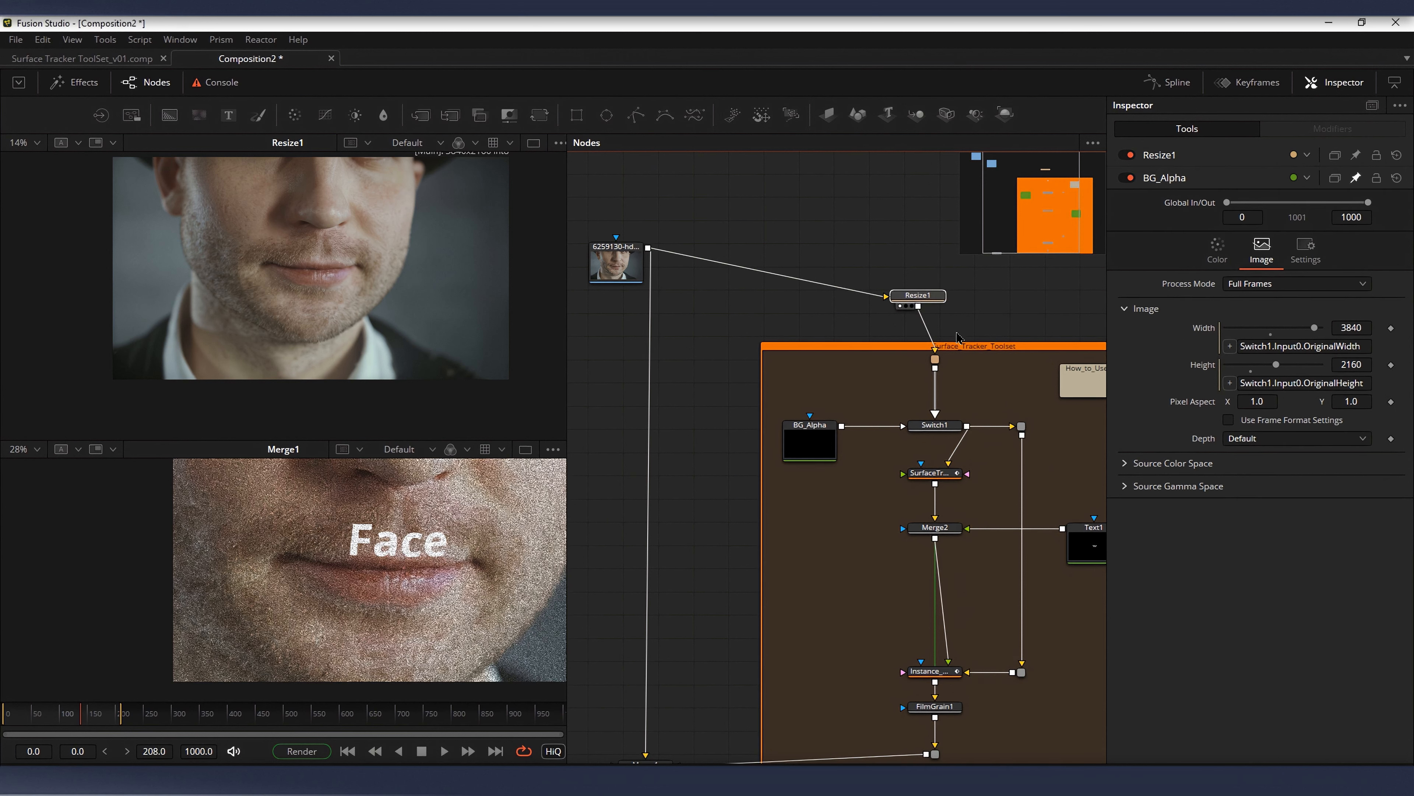
key(Delete)
drag(947, 325, 919, 293)
scroll(874, 251, down, 3)
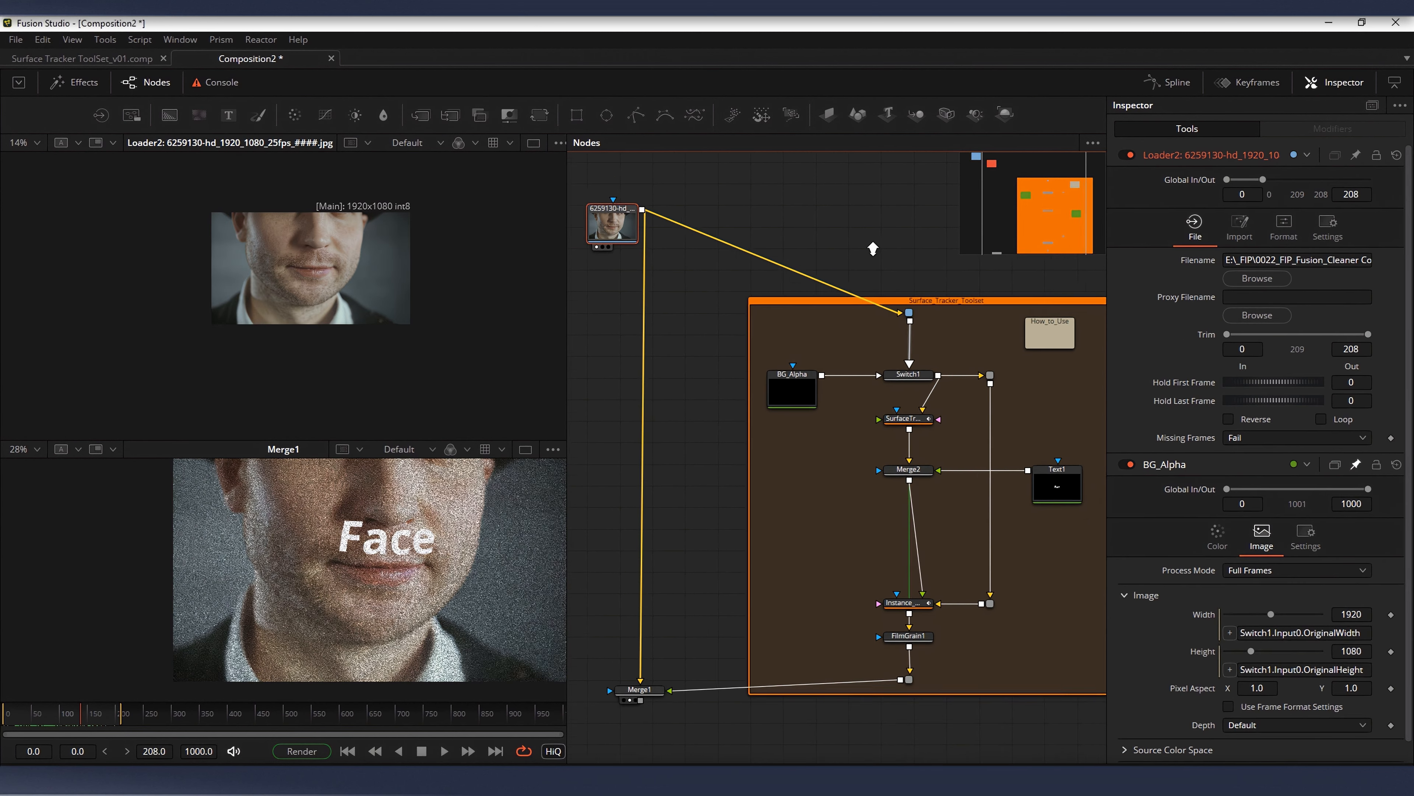
scroll(946, 340, up, 2)
scroll(946, 351, down, 3)
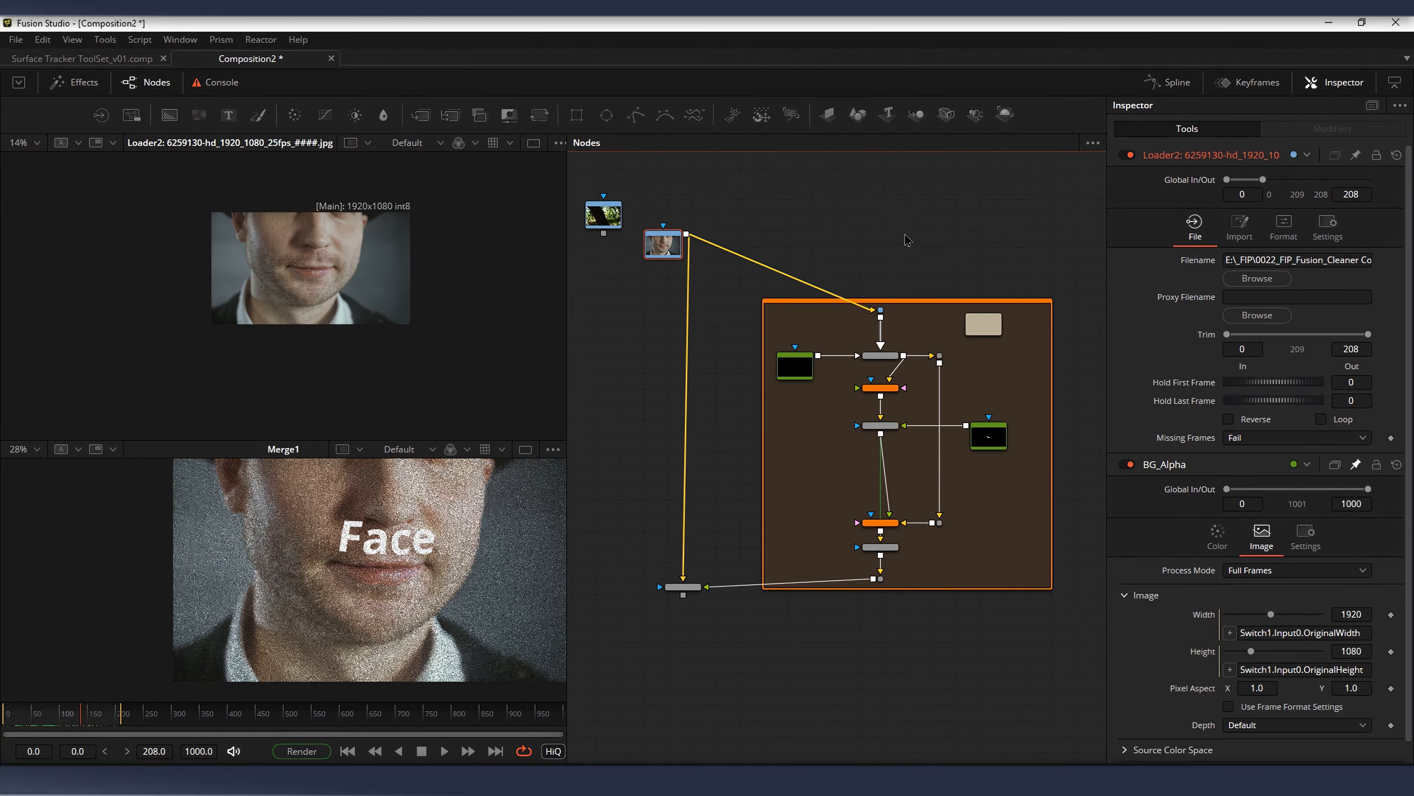
scroll(888, 409, up, 4)
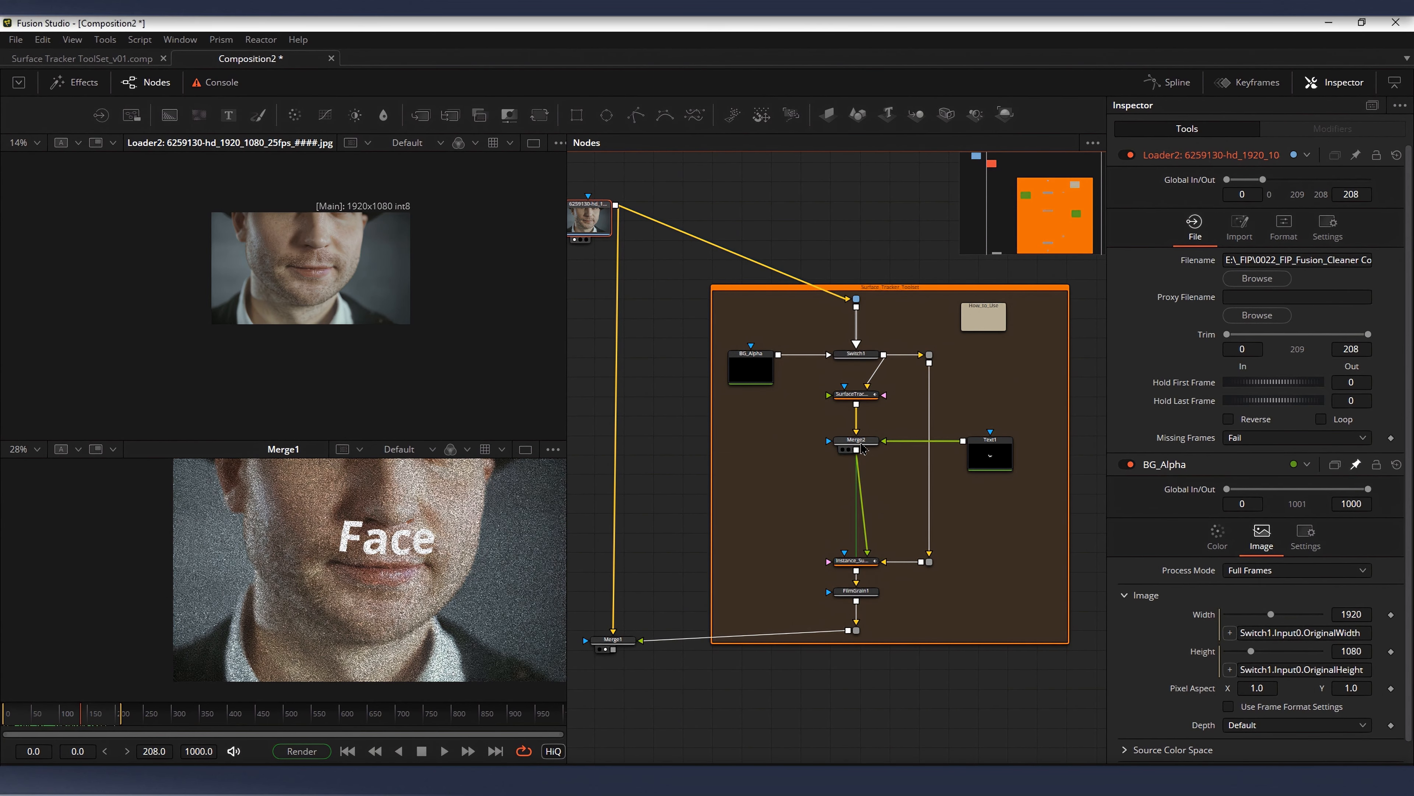
Step: Display Merge2 in the first viewer and compare it with the final Merge1 composite at closer zoom
click(856, 440)
scroll(905, 451, up, 2)
click(973, 531)
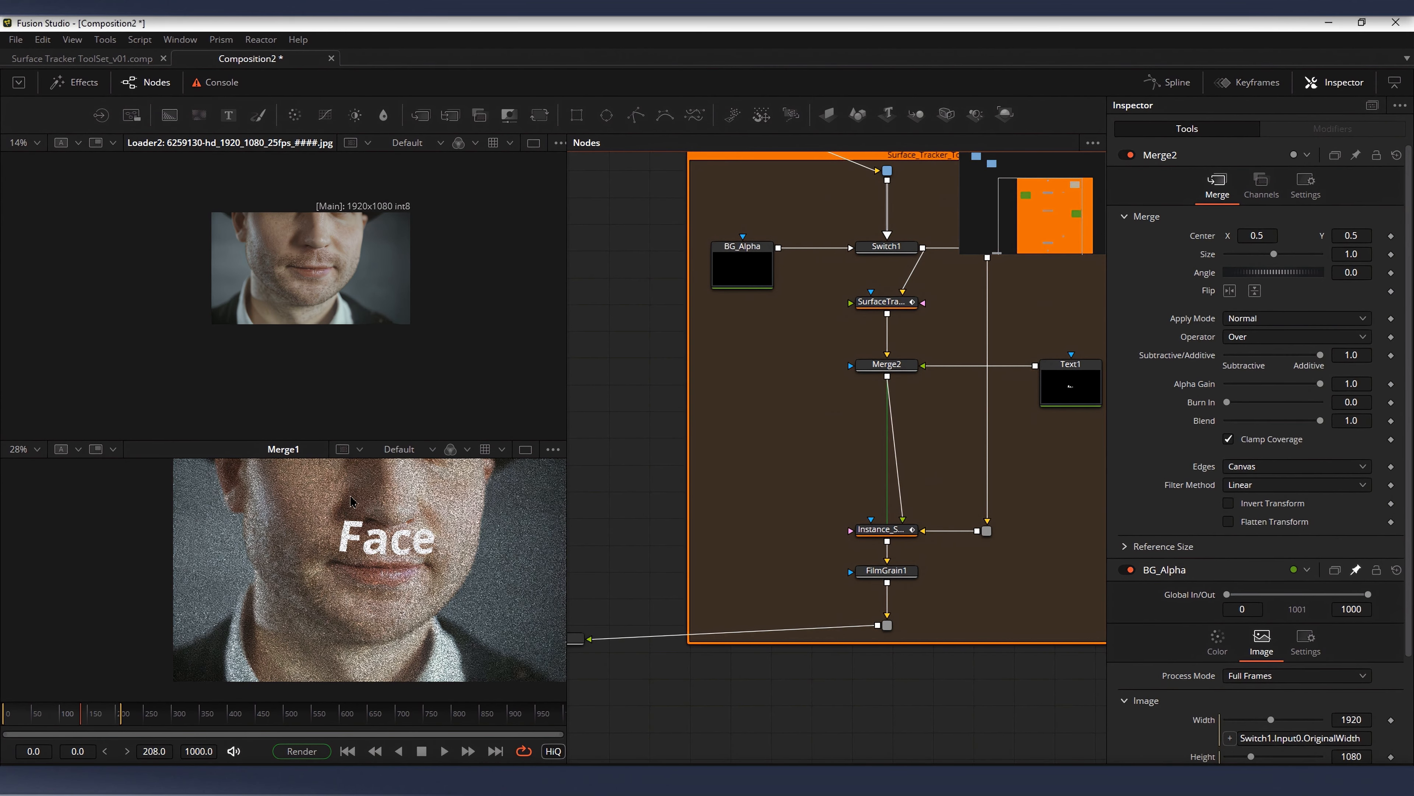
scroll(323, 602, up, 3)
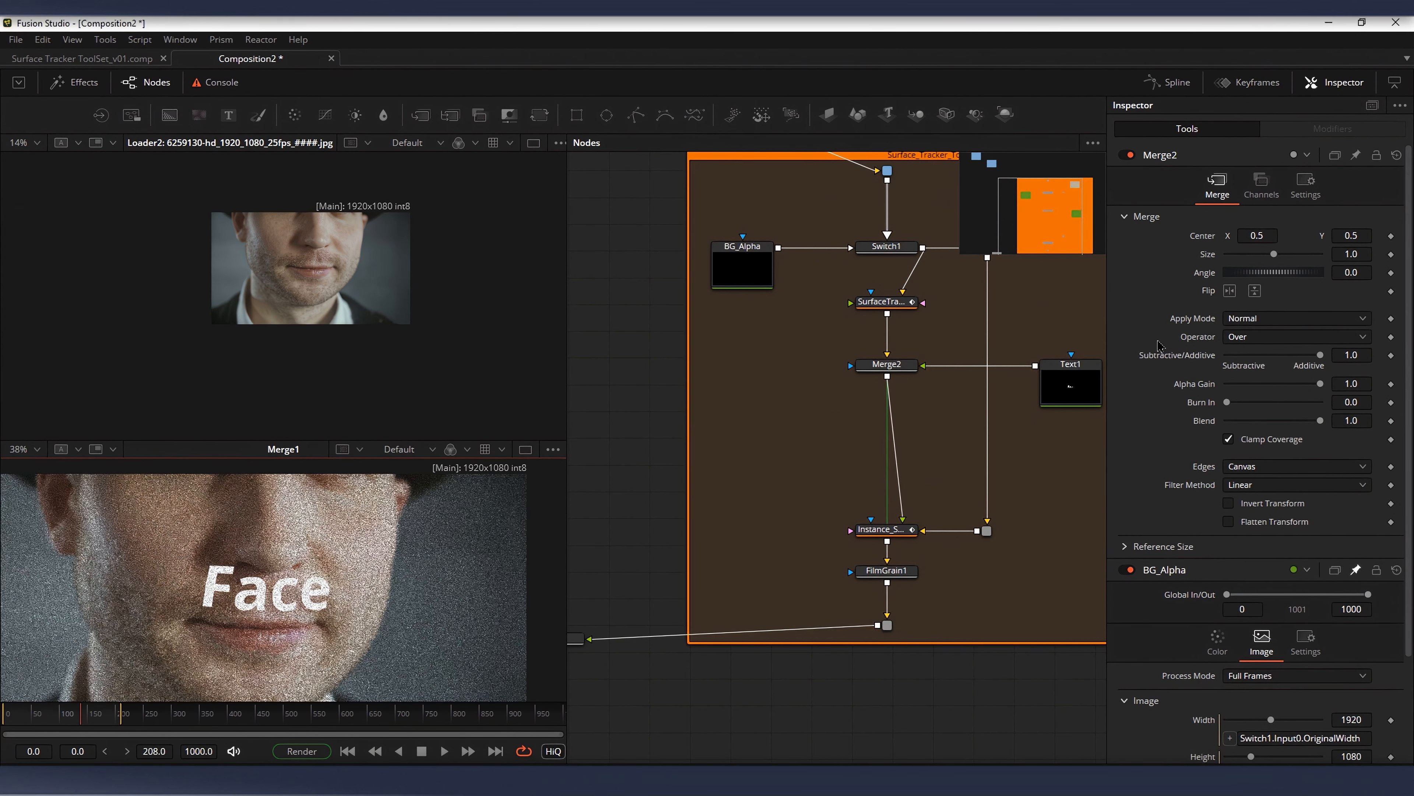
click(916, 363)
key(1)
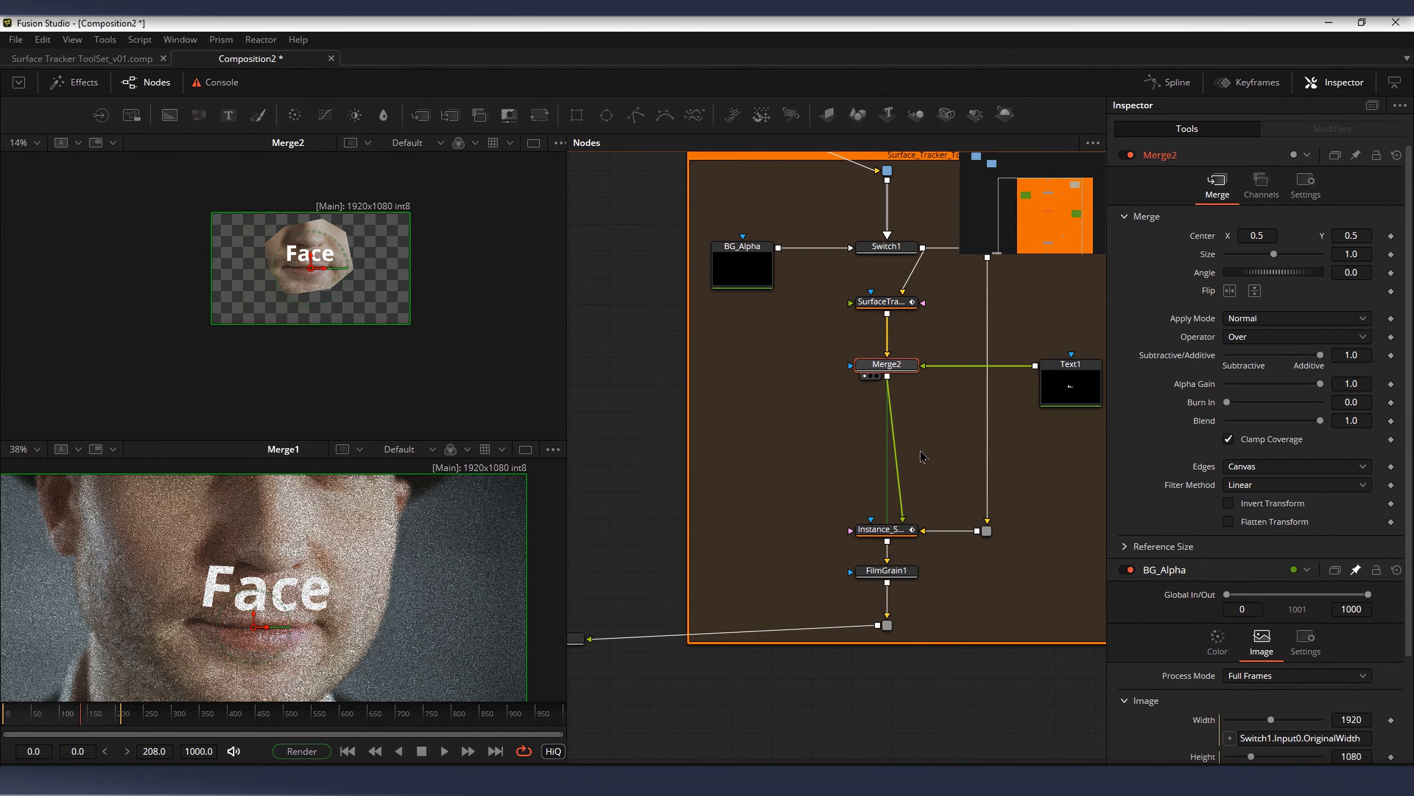
scroll(347, 294, up, 3)
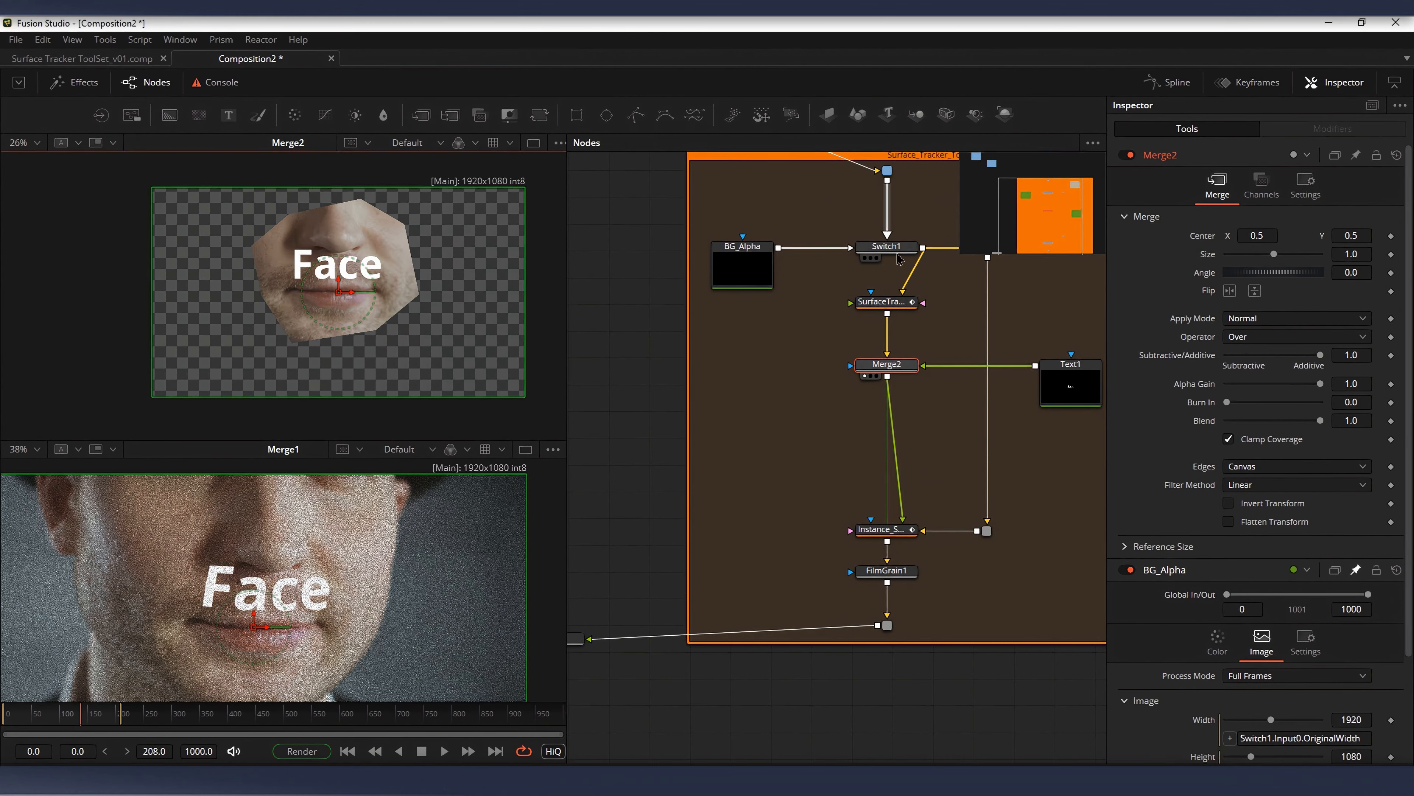
Step: Set Switch1's source to Input1 so only the transparent background goes through the tracker
click(886, 246)
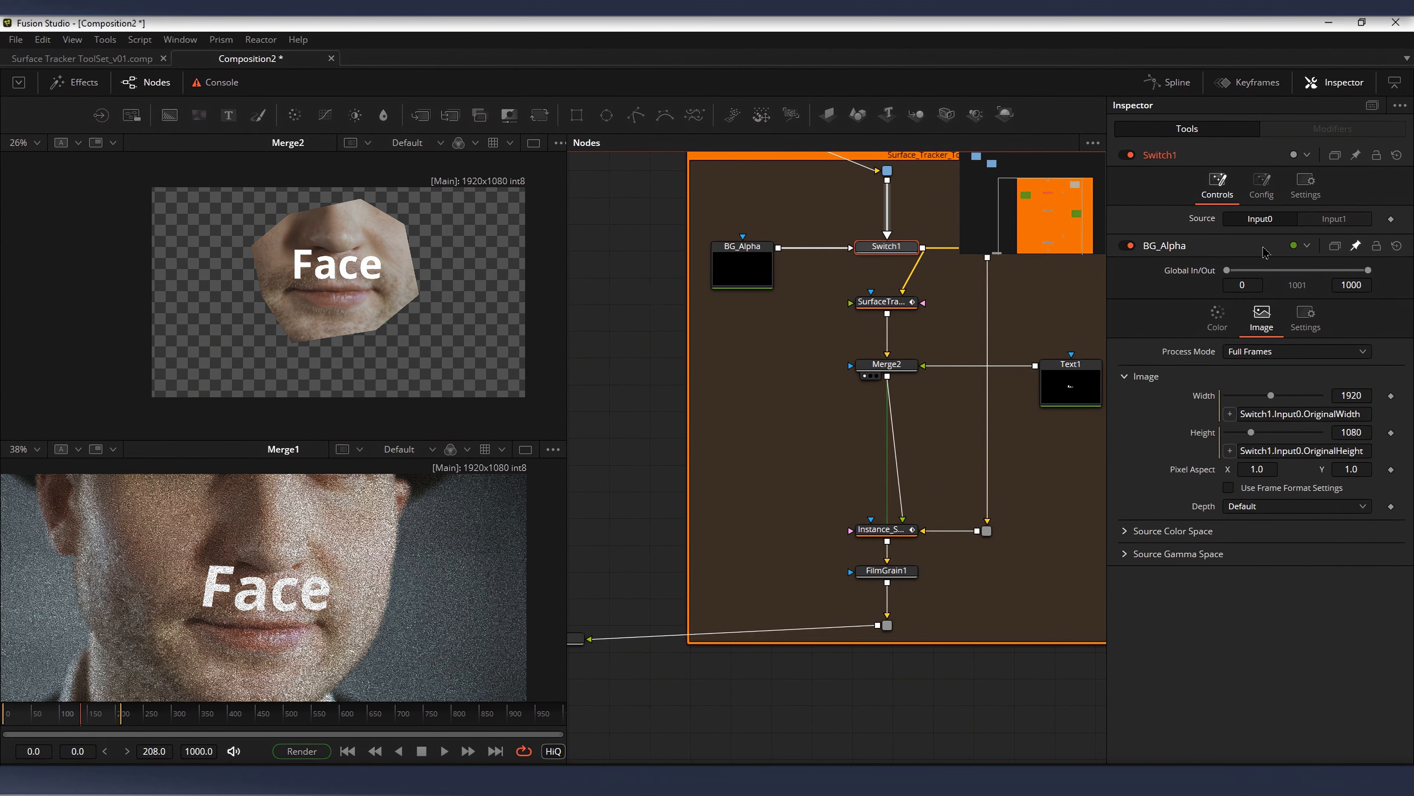
click(1331, 220)
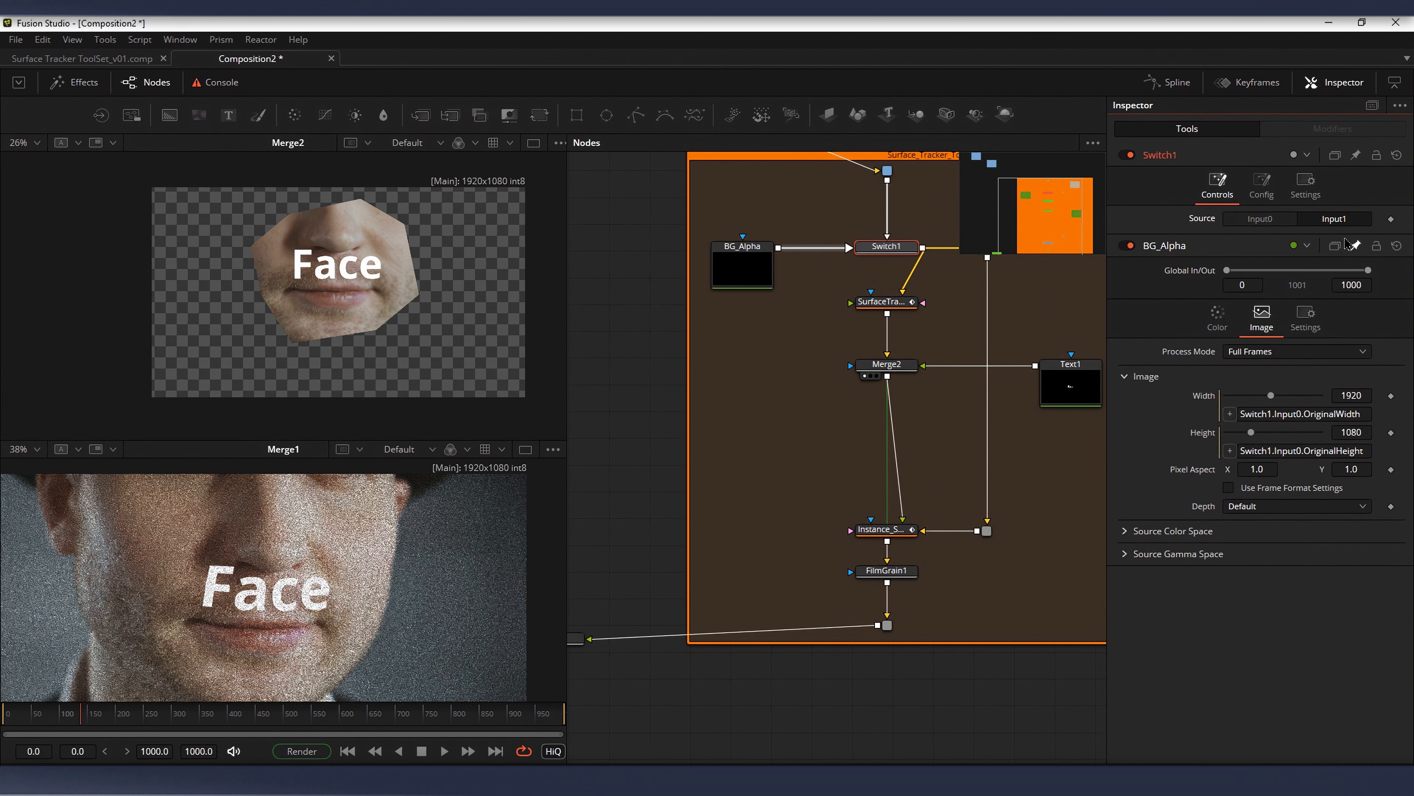
Step: Unpin BG_Alpha in the Inspector and show only its own image settings
drag(818, 361, 853, 420)
click(1356, 246)
scroll(1016, 332, down, 3)
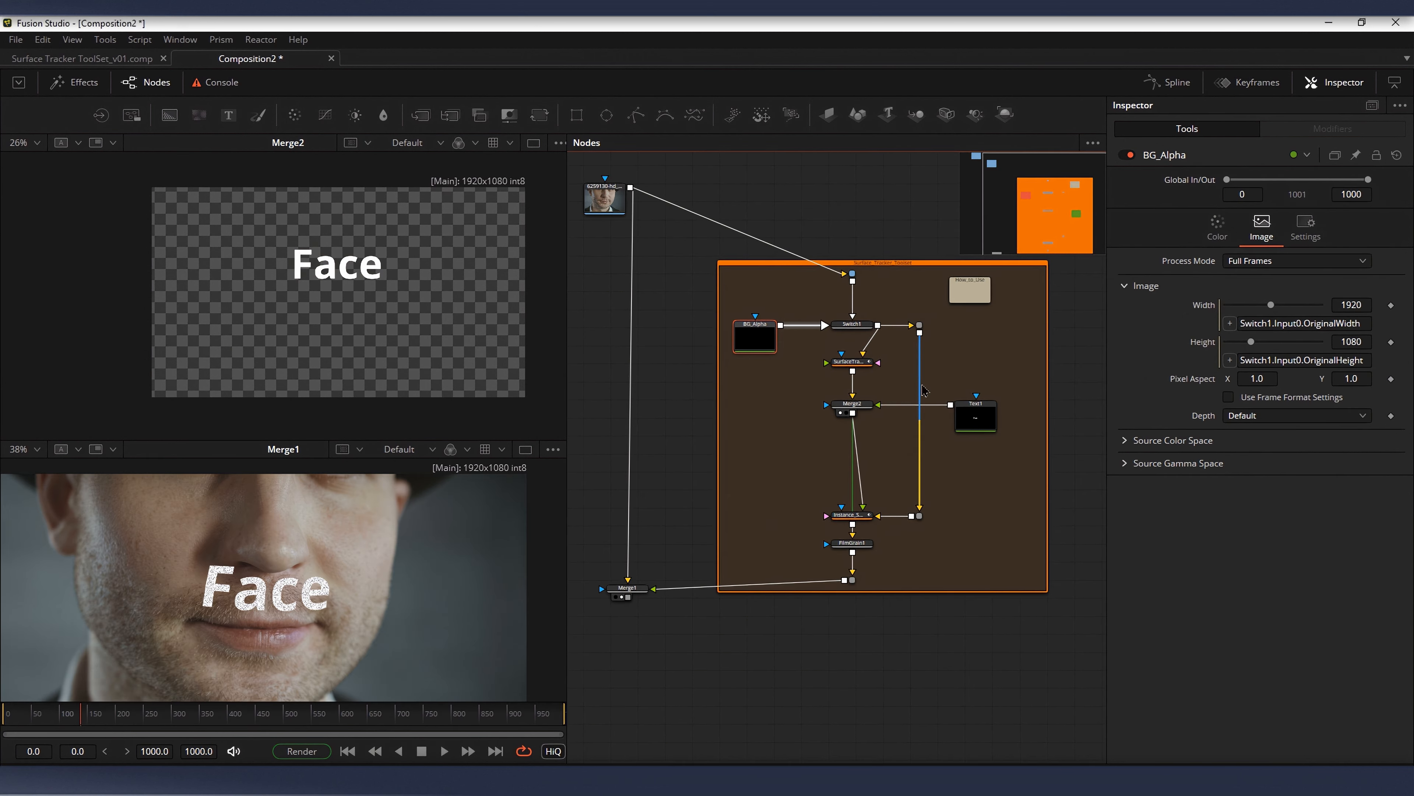
click(922, 390)
drag(922, 390, 885, 396)
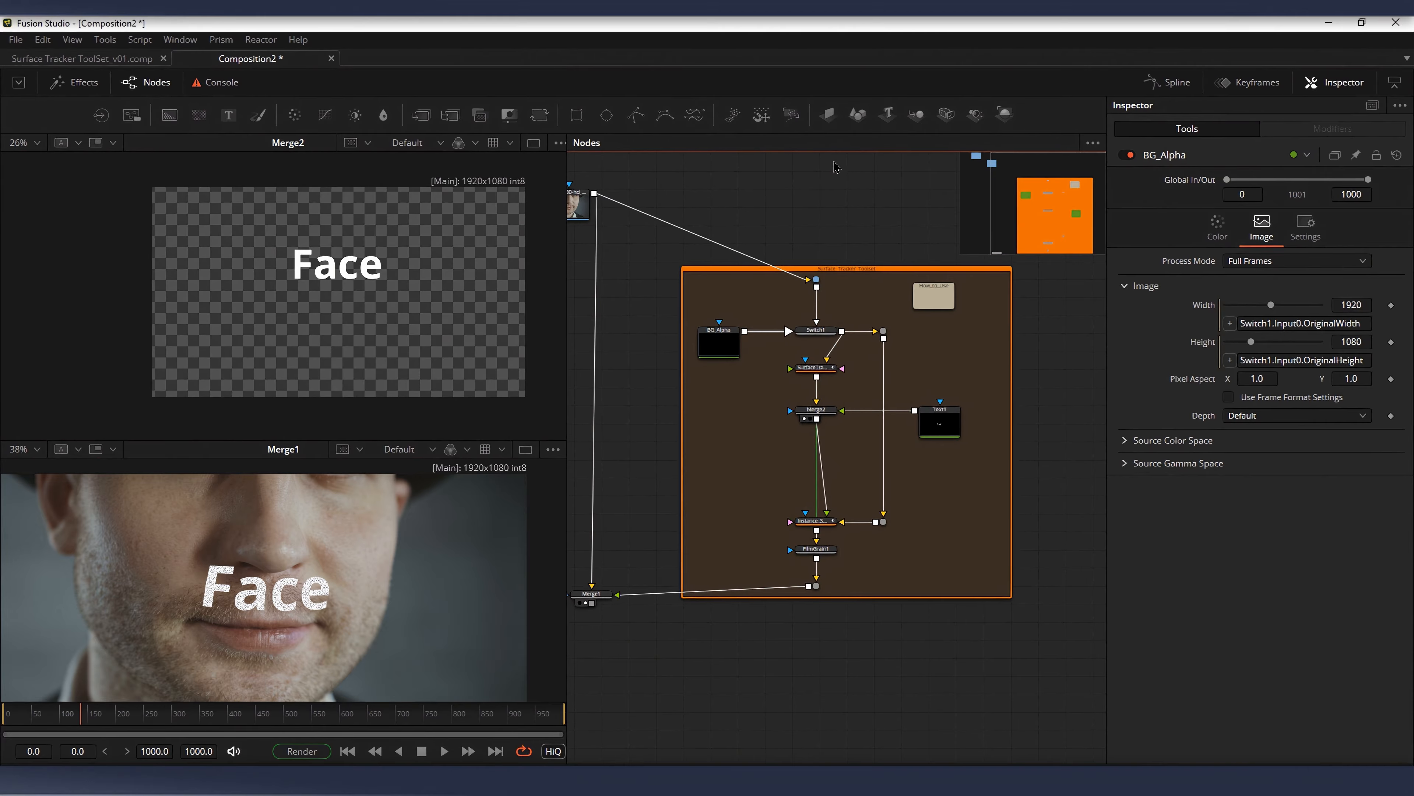
Step: Move the Text1 node to the left of Merge2, below BG_Alpha, inside the toolset
drag(636, 232, 1058, 696)
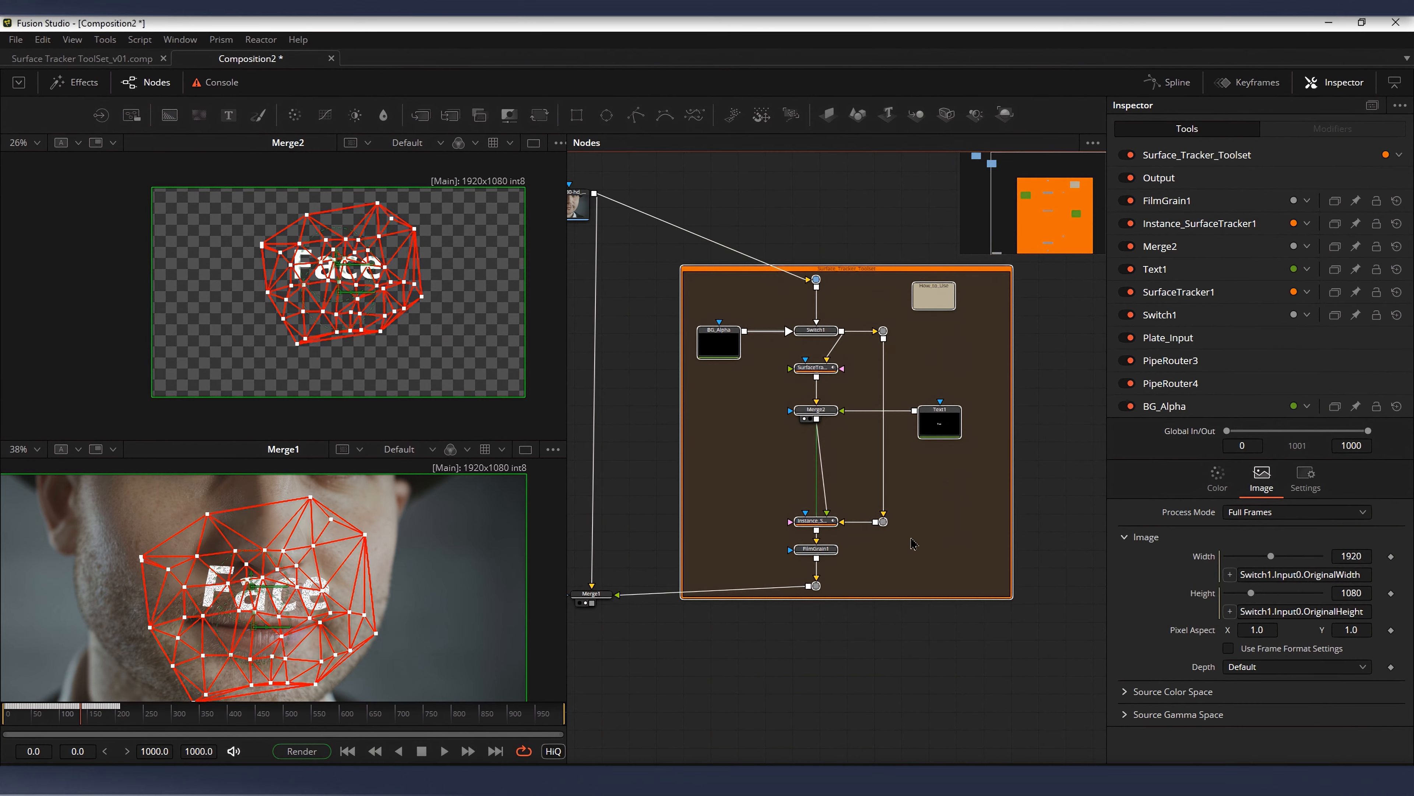
mouse_move(887, 493)
mouse_down()
mouse_move(872, 463)
mouse_move(909, 442)
mouse_move(886, 497)
mouse_up()
scroll(869, 460, up, 1)
click(886, 495)
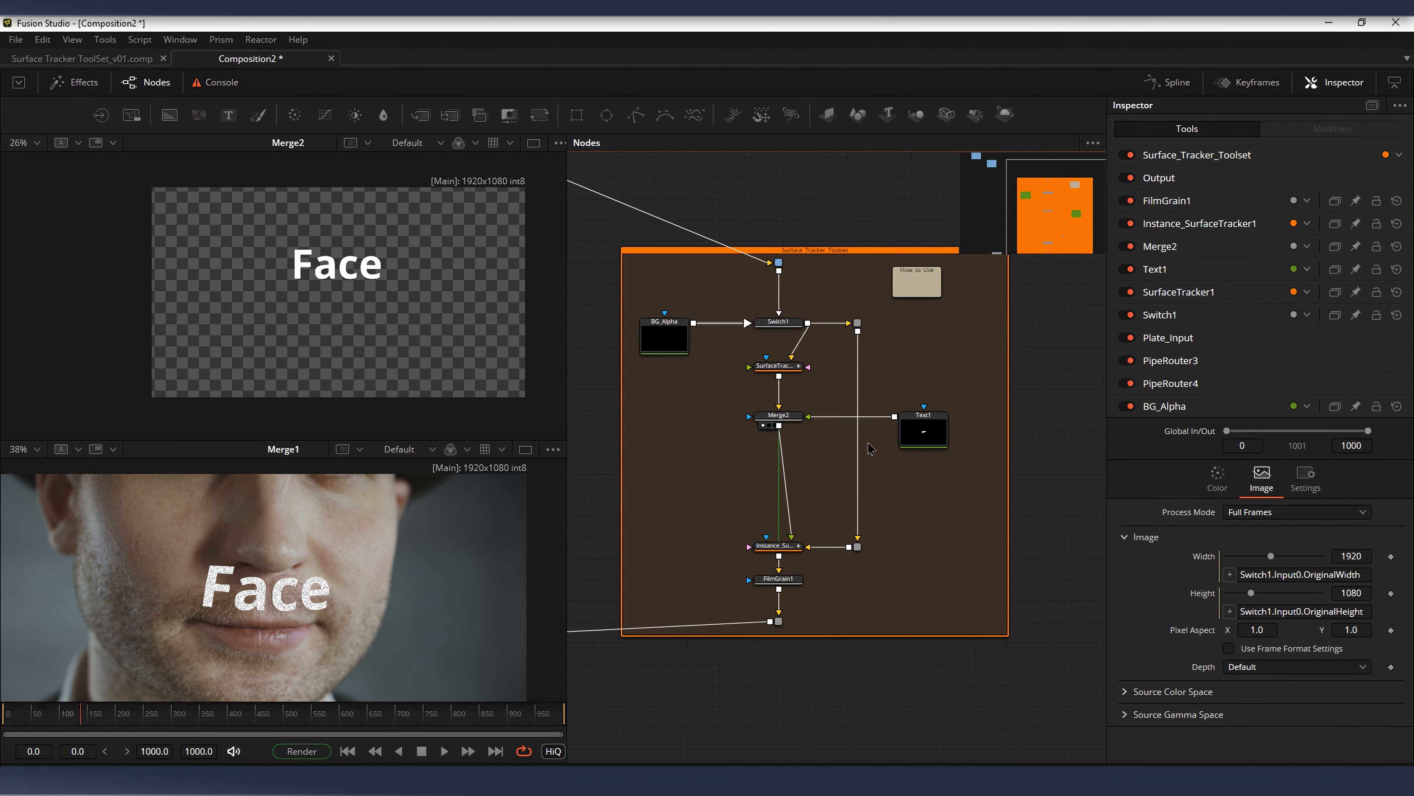
drag(918, 445, 655, 448)
Step: Open the How_to_Use note in the toolset, read its instructions and collapse it again
double_click(898, 295)
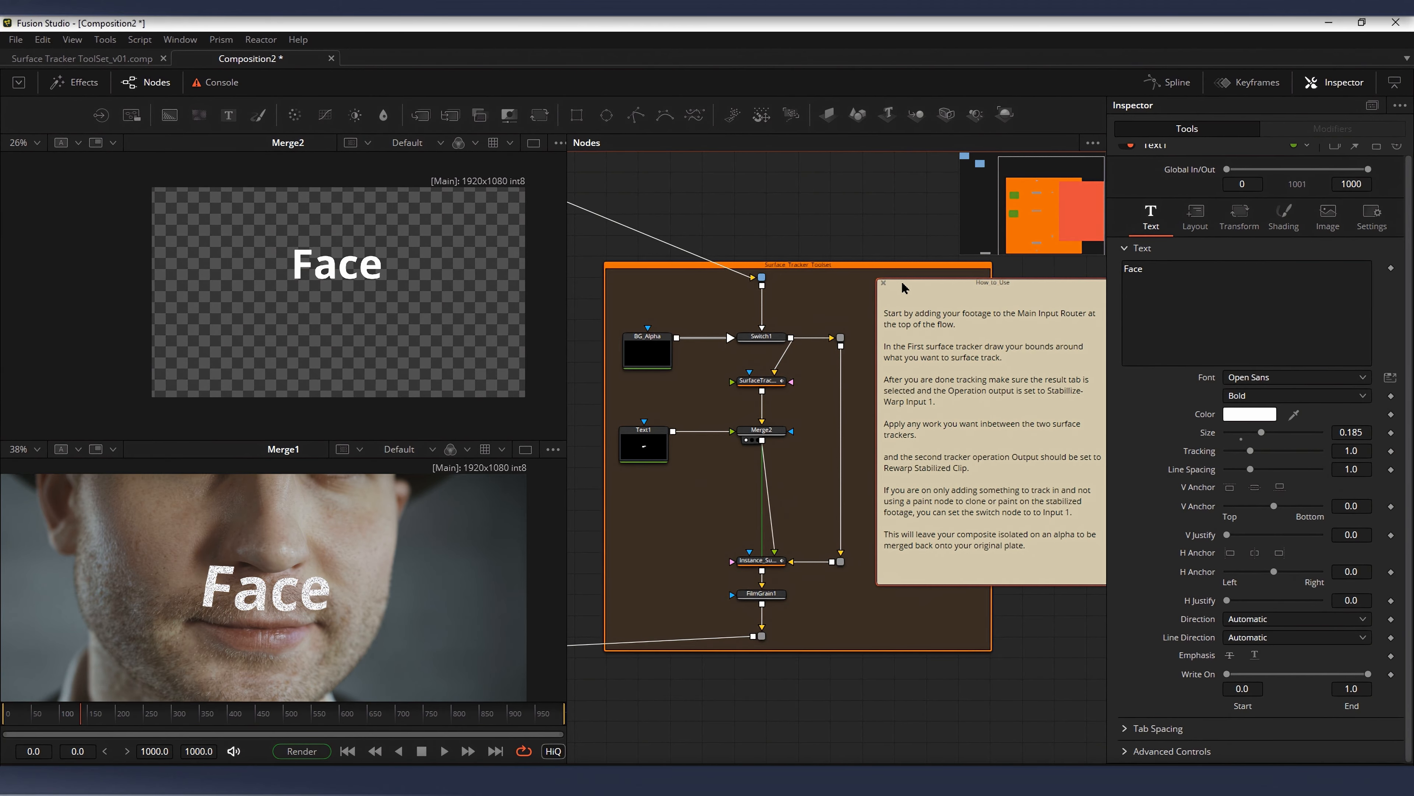
scroll(869, 306, up, 2)
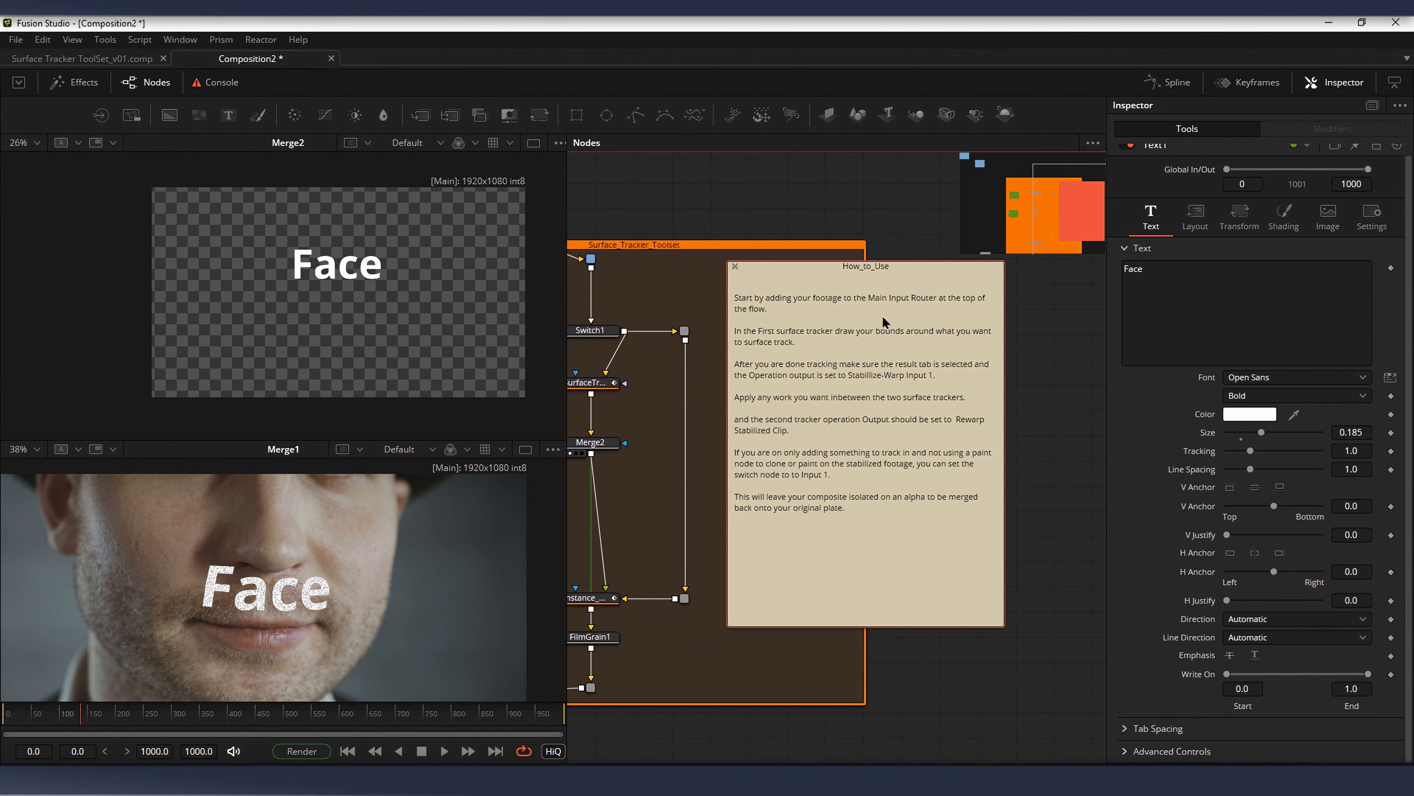
drag(678, 519, 791, 546)
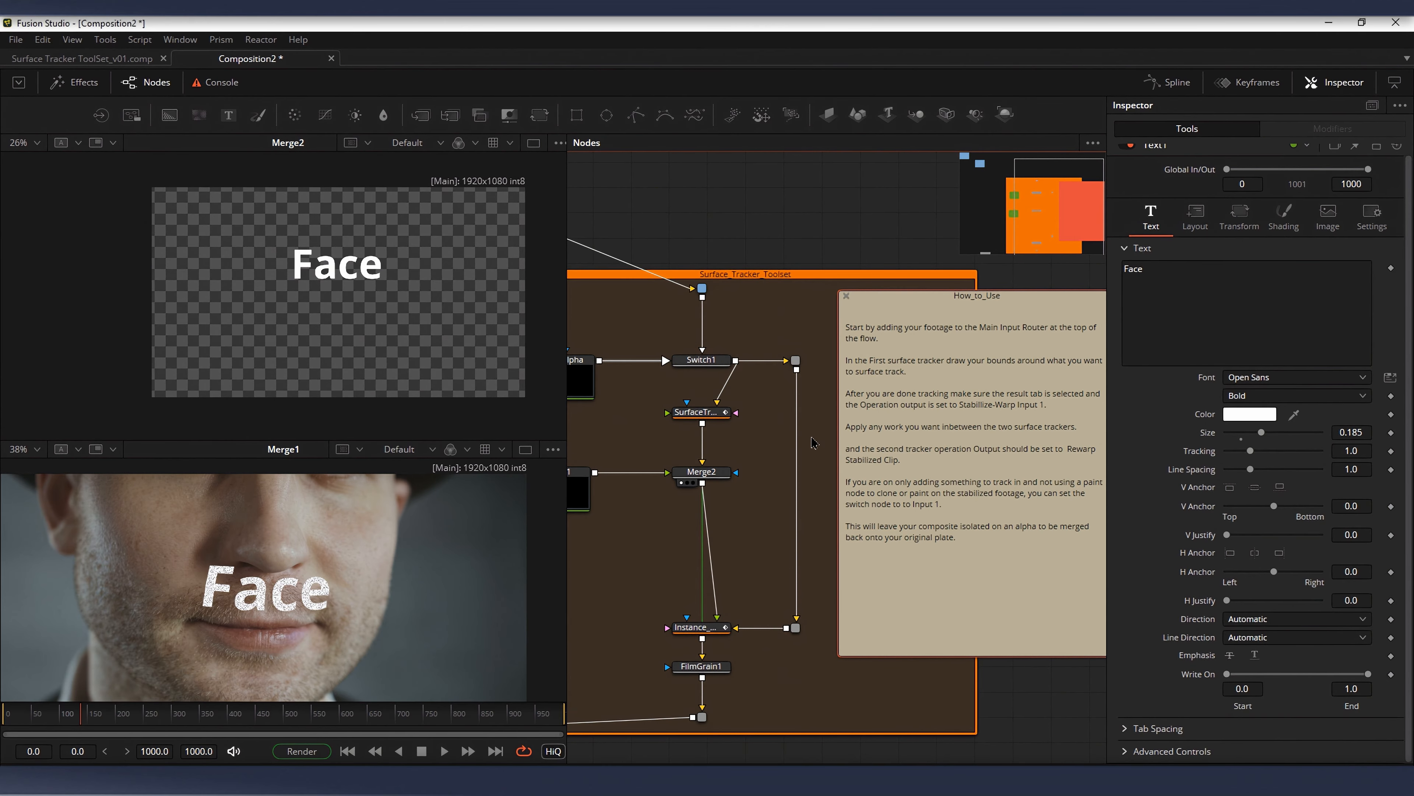
click(845, 298)
Step: Insert a fresh copy of the Surface Tracker toolset to the right of the existing one
scroll(880, 335, down, 3)
drag(820, 313, 654, 594)
drag(632, 468, 772, 503)
scroll(772, 503, down, 2)
drag(917, 394, 781, 417)
scroll(848, 362, up, 2)
scroll(870, 396, down, 2)
drag(856, 392, 845, 393)
click(958, 387)
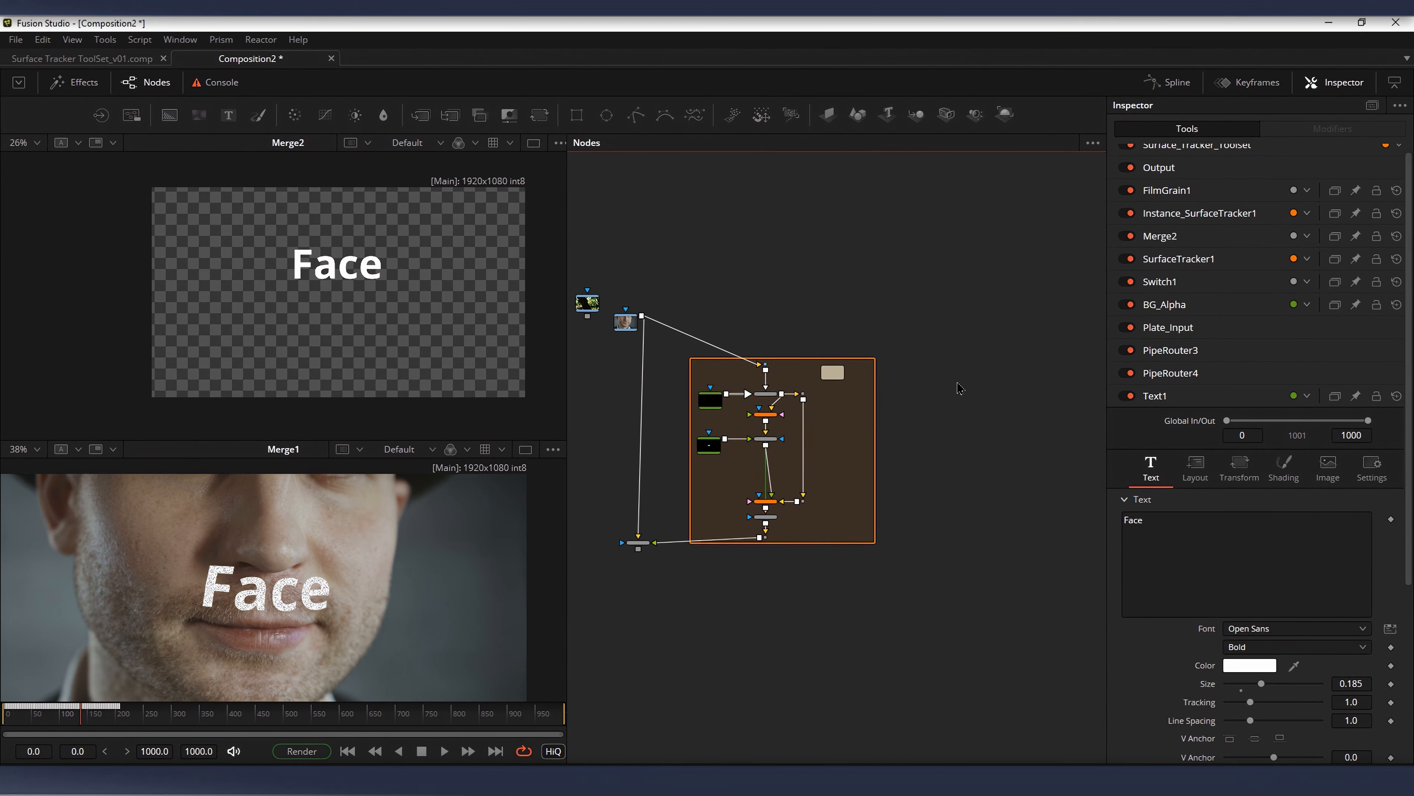
click(962, 428)
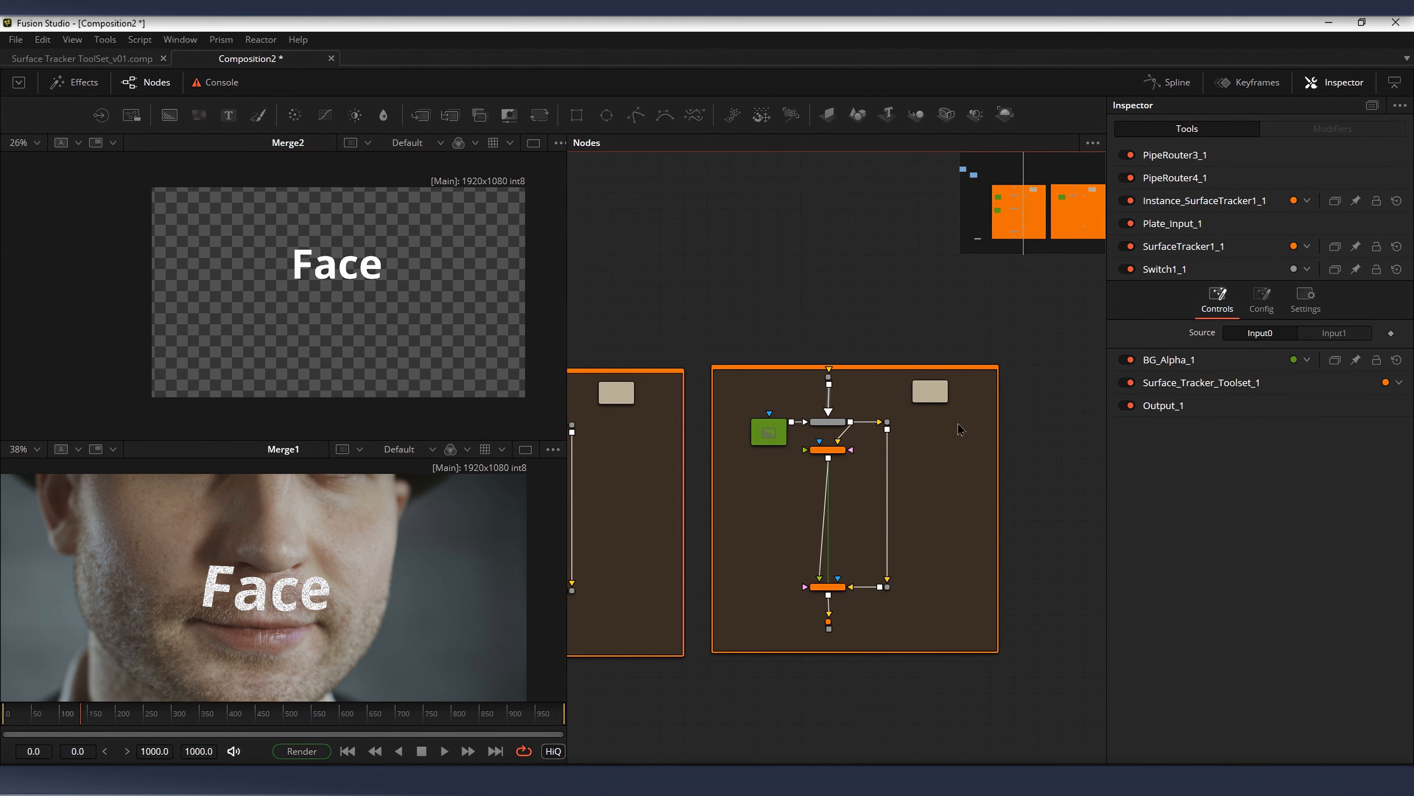
scroll(1000, 405, up, 3)
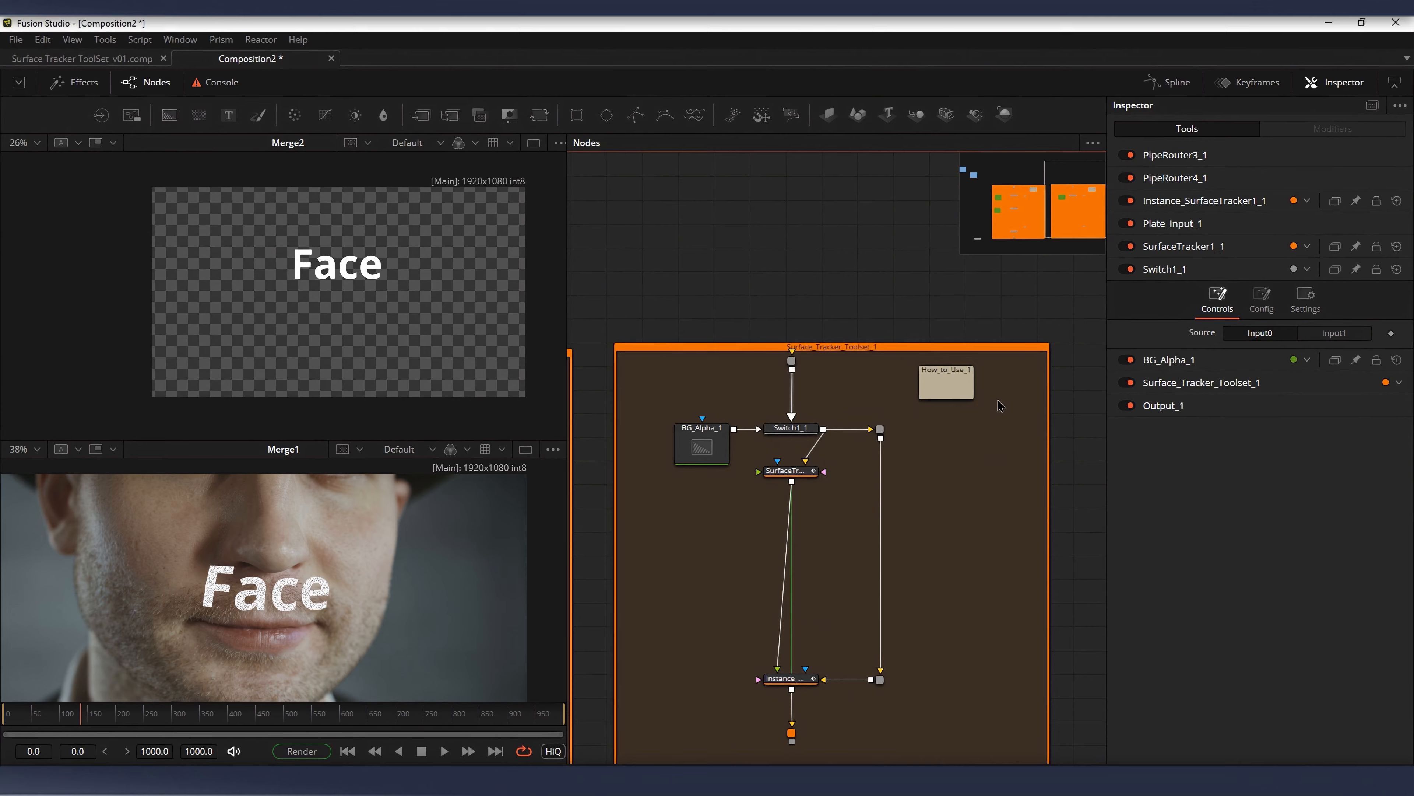
Step: Open the fresh toolset's usage note, read through it and collapse it
double_click(947, 380)
drag(973, 380, 801, 285)
scroll(915, 334, down, 2)
scroll(919, 332, up, 3)
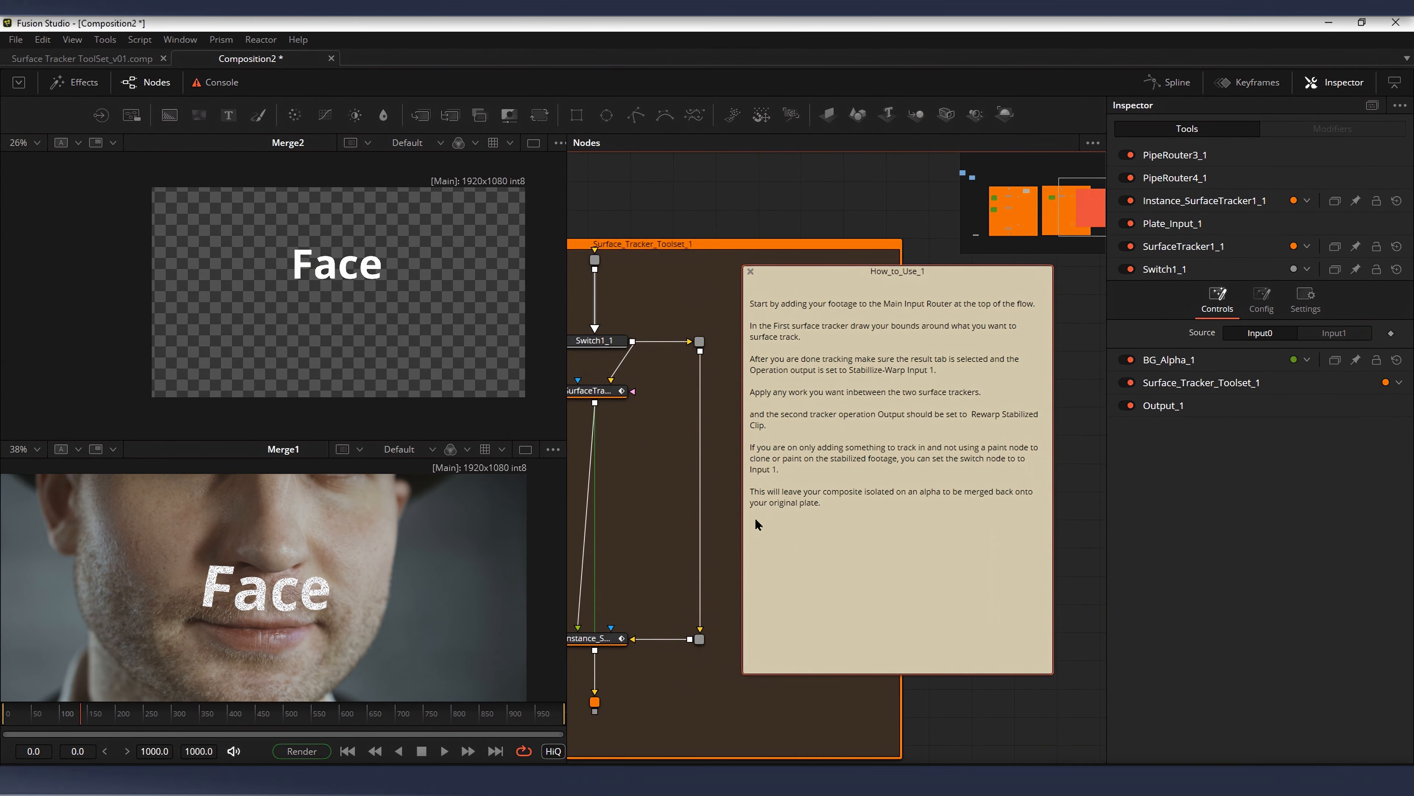
scroll(903, 341, down, 2)
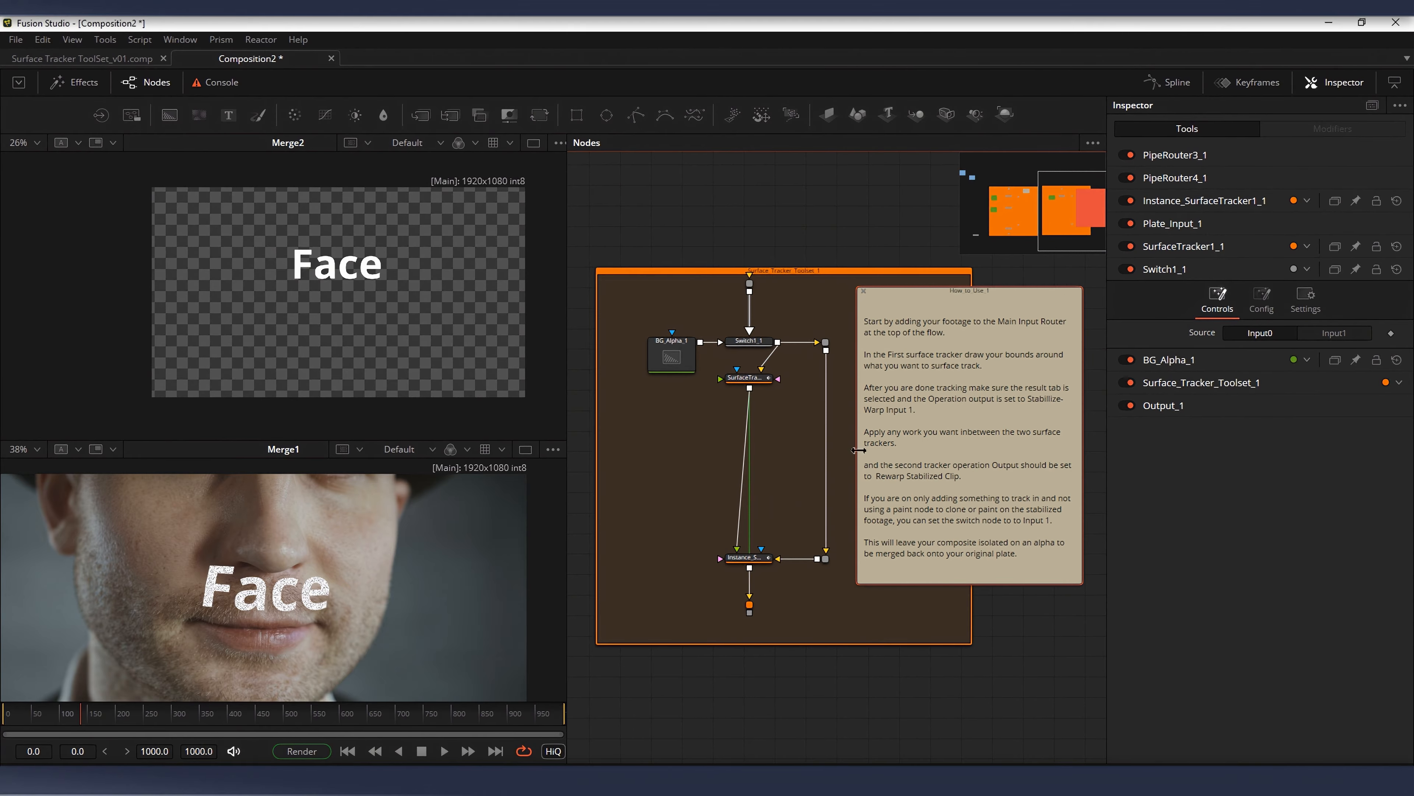
drag(903, 341, 947, 405)
click(838, 333)
Step: Compare the node layout of the face-text toolset with the fresh copy beside it
scroll(946, 406, down, 2)
drag(732, 467, 794, 449)
drag(759, 381, 808, 348)
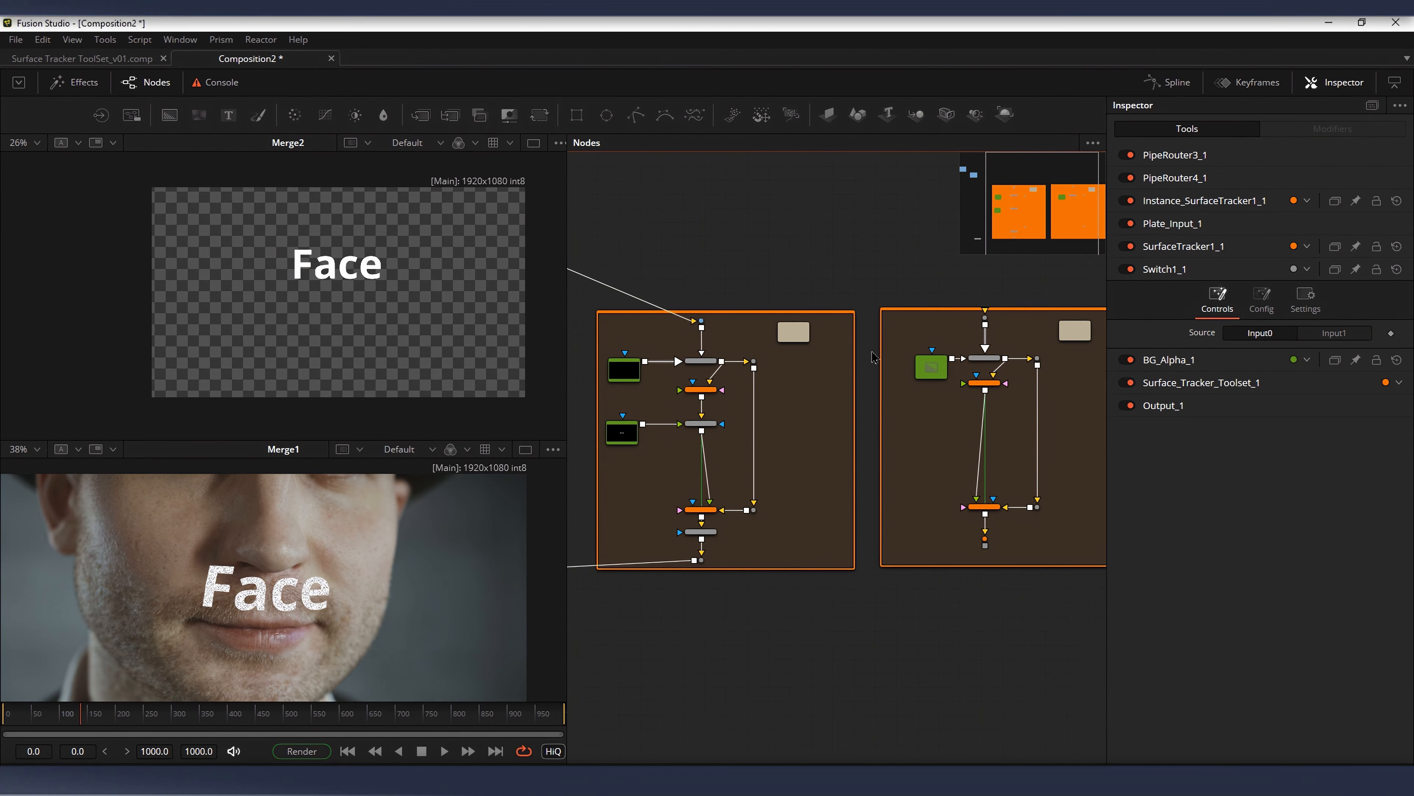
drag(931, 367, 909, 350)
drag(688, 415, 870, 422)
scroll(870, 422, up, 4)
scroll(886, 426, down, 3)
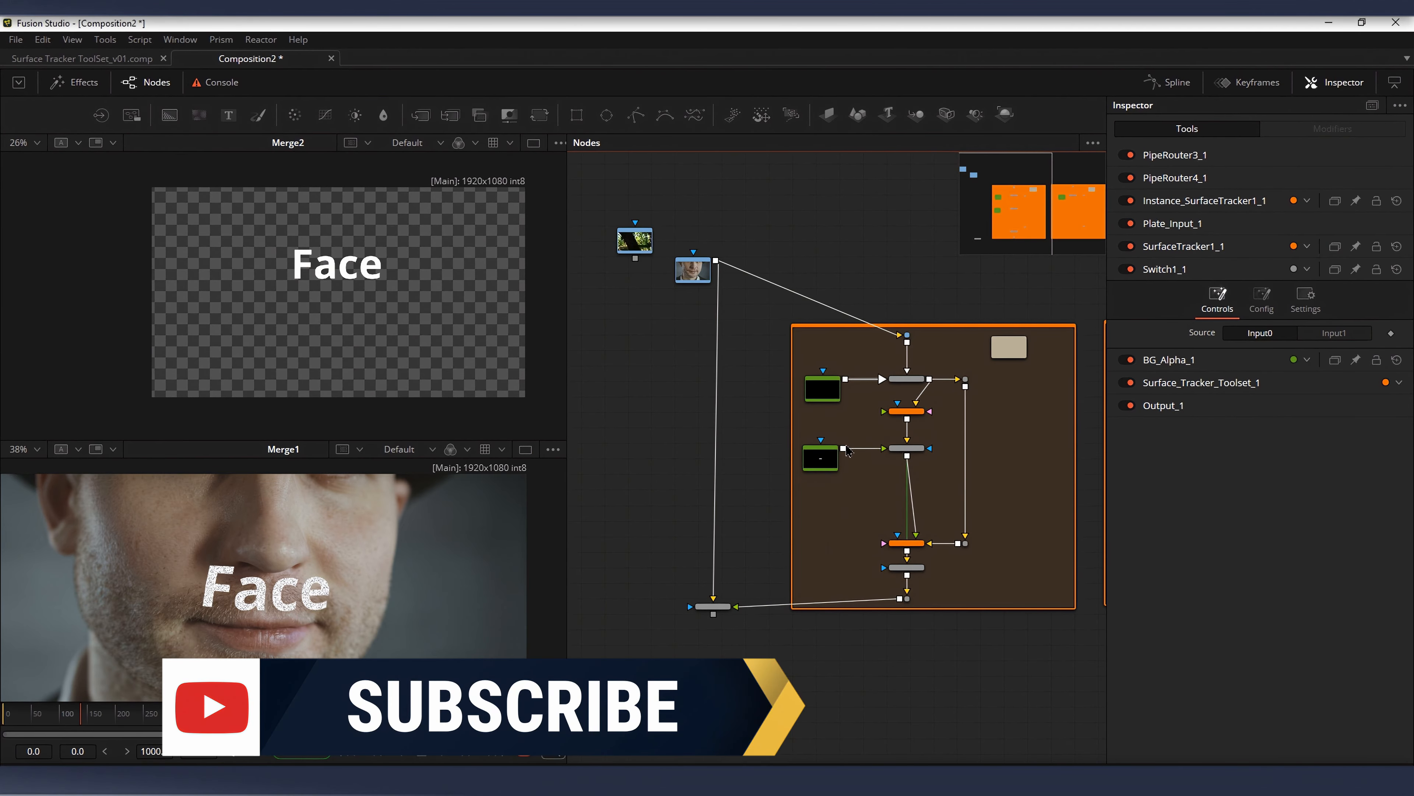
scroll(891, 424, up, 2)
scroll(903, 422, up, 1)
Step: Select all nodes of the original toolset to examine what it contains, and clear the selection
drag(828, 273, 1096, 709)
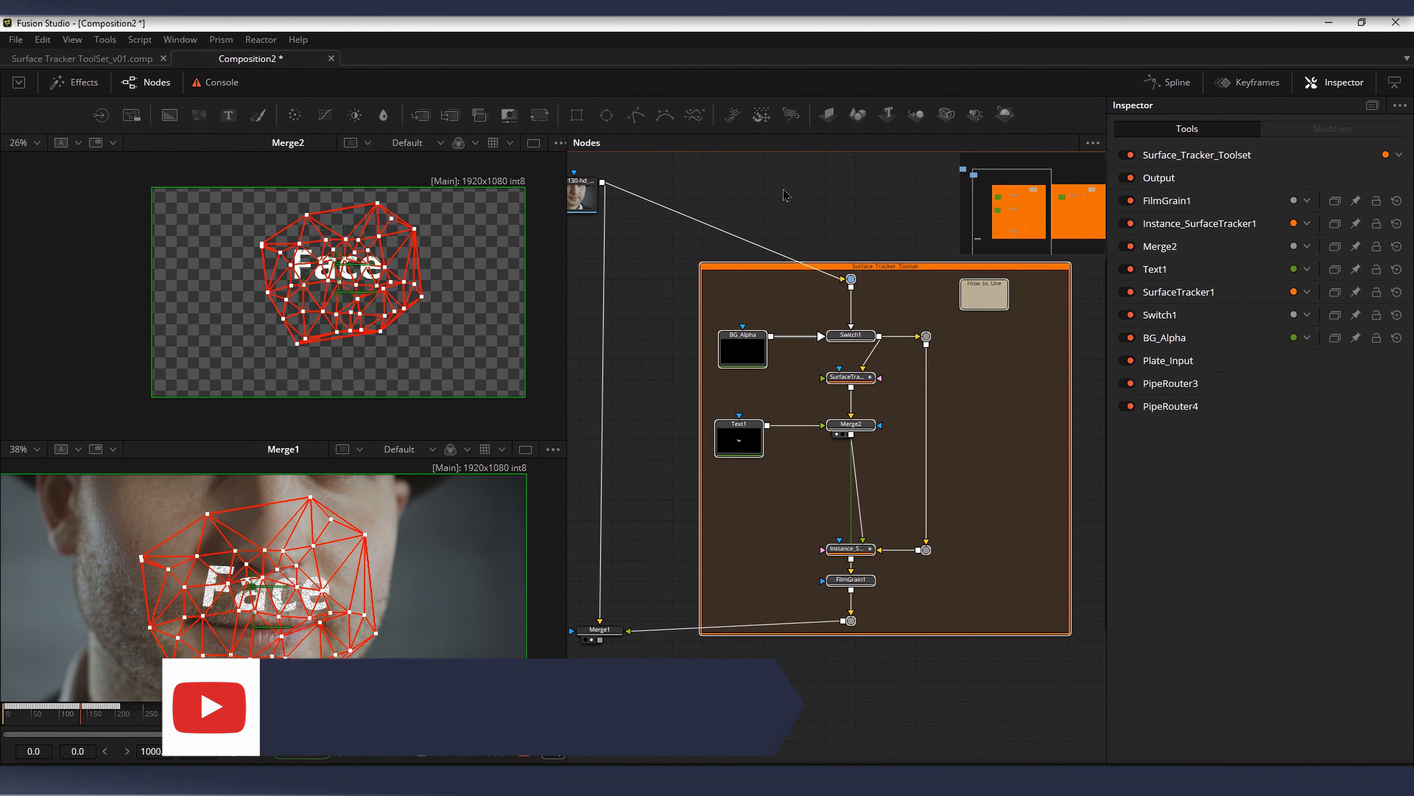
drag(903, 382, 940, 415)
scroll(925, 412, down, 1)
scroll(925, 412, down, 1)
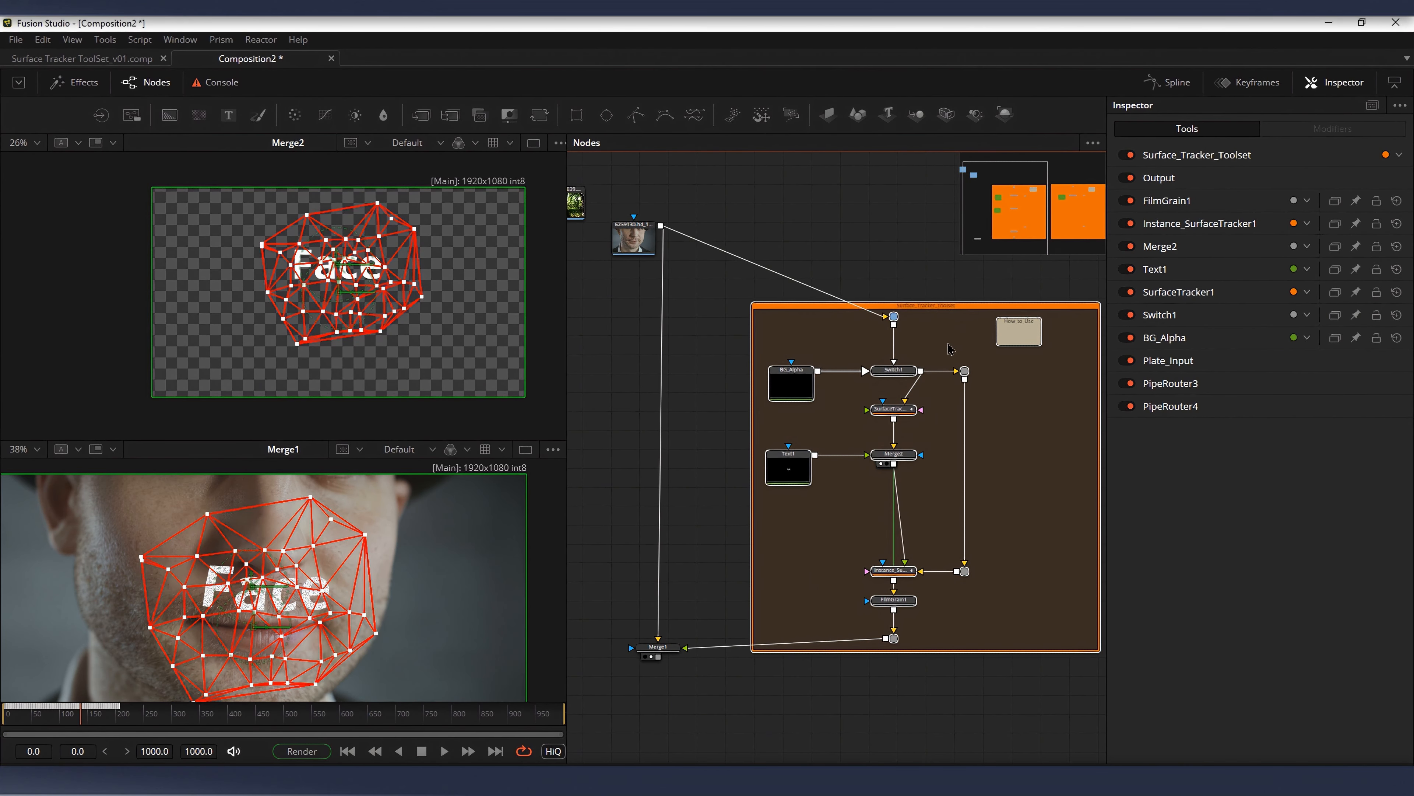
drag(950, 348, 928, 356)
click(923, 308)
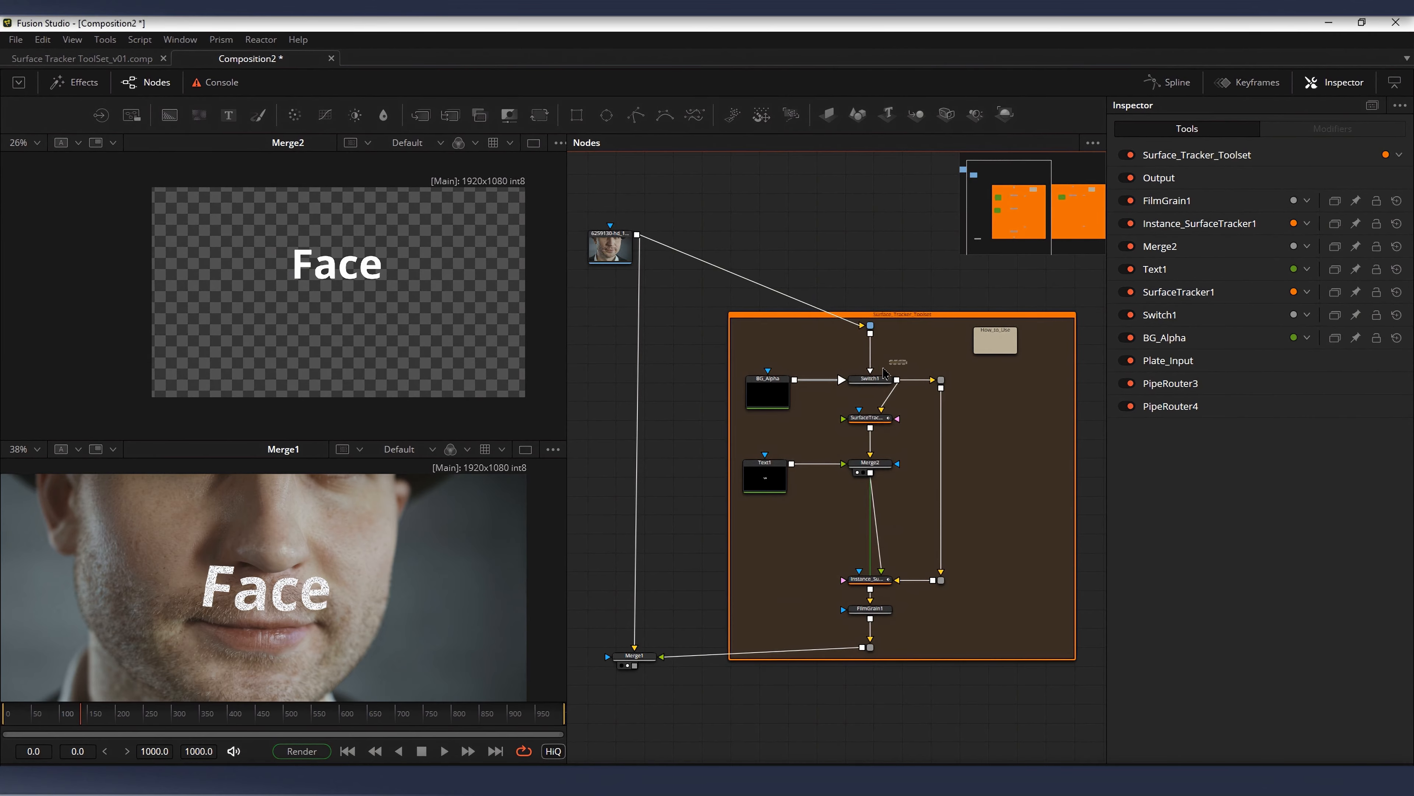
Step: Select Switch1 in the original toolset and examine its source setting
drag(884, 367, 754, 407)
drag(921, 395, 841, 362)
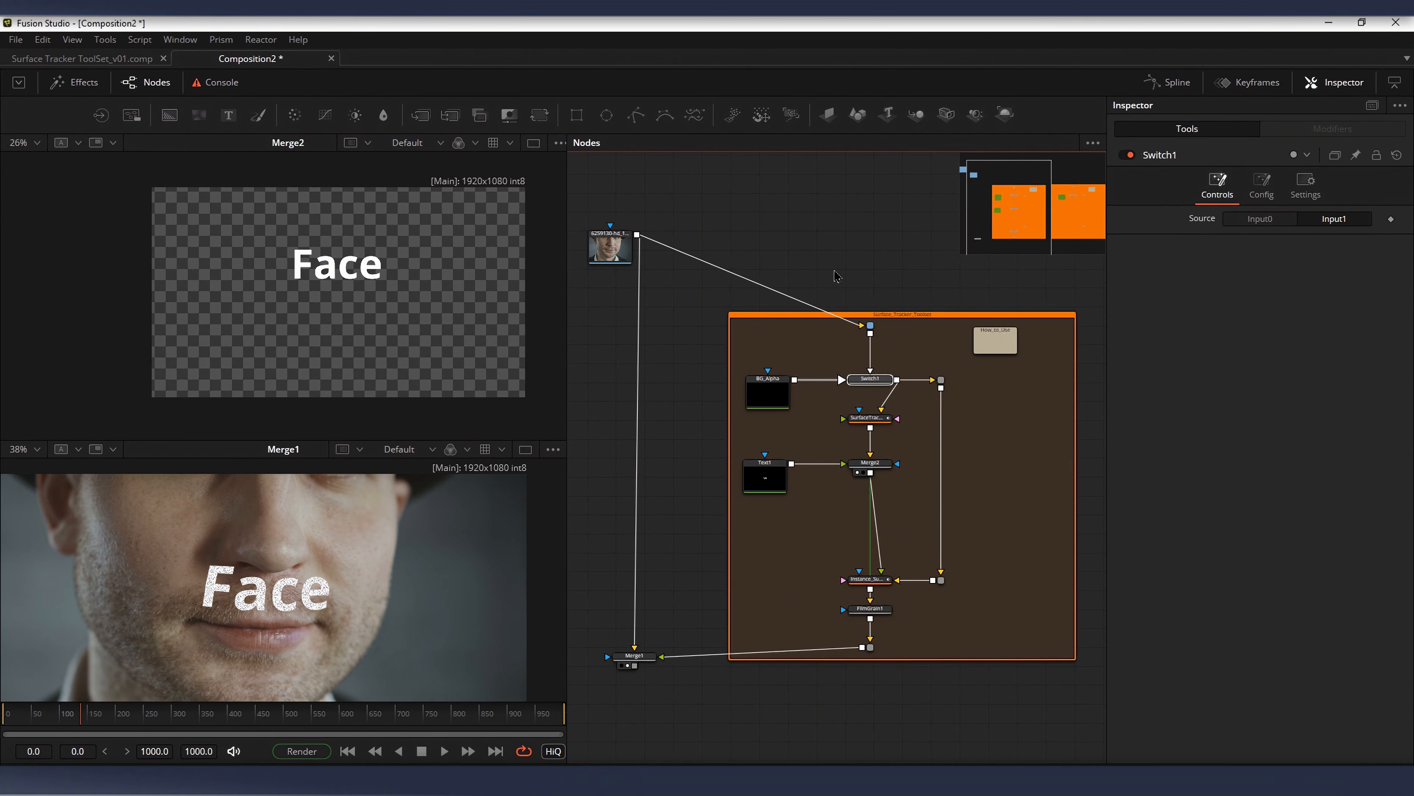
scroll(866, 356, up, 2)
drag(786, 359, 916, 398)
drag(894, 299, 885, 292)
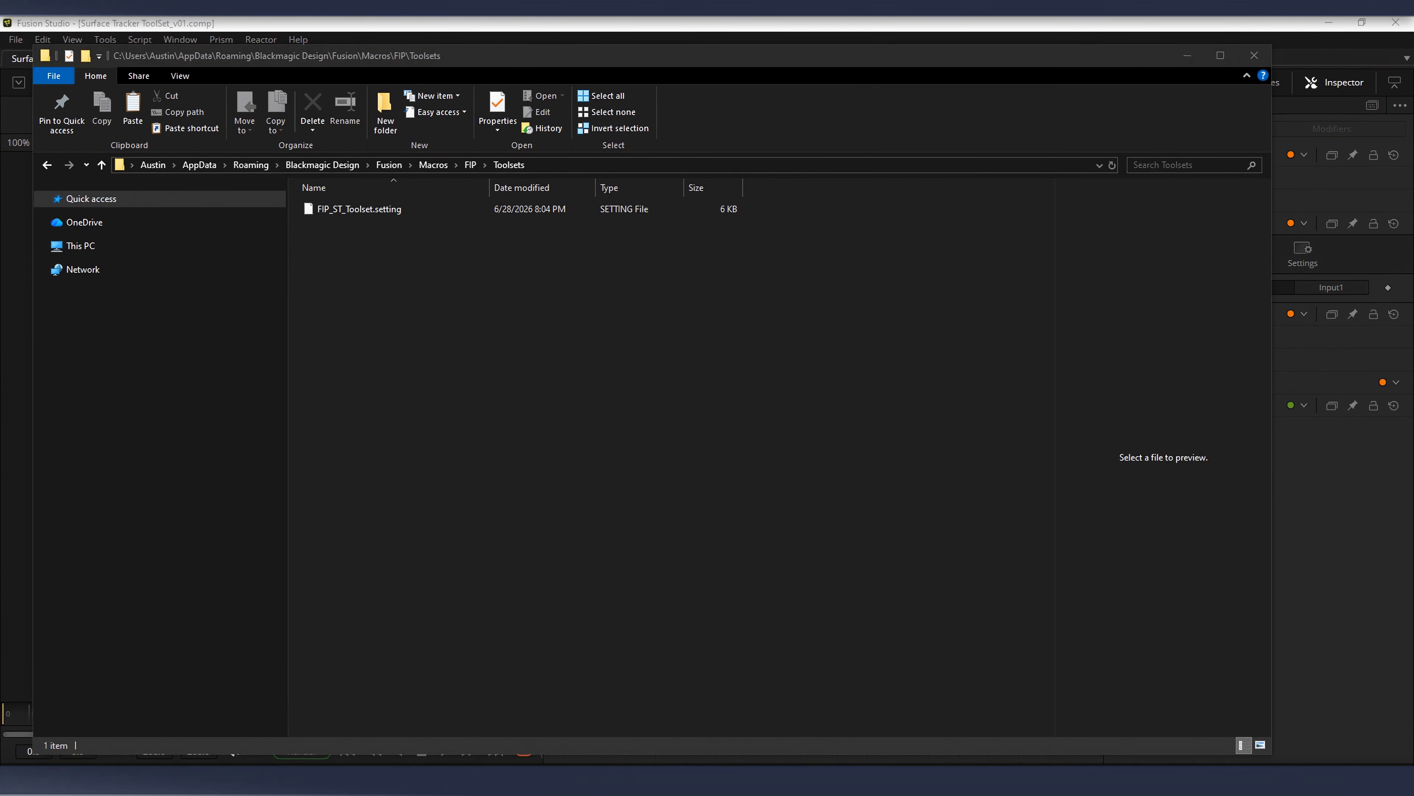
Step: In Surface Tracker ToolSet_v01.comp, add the FIP_ST_Toolset tool and place it to the right of the existing toolset
click(1329, 487)
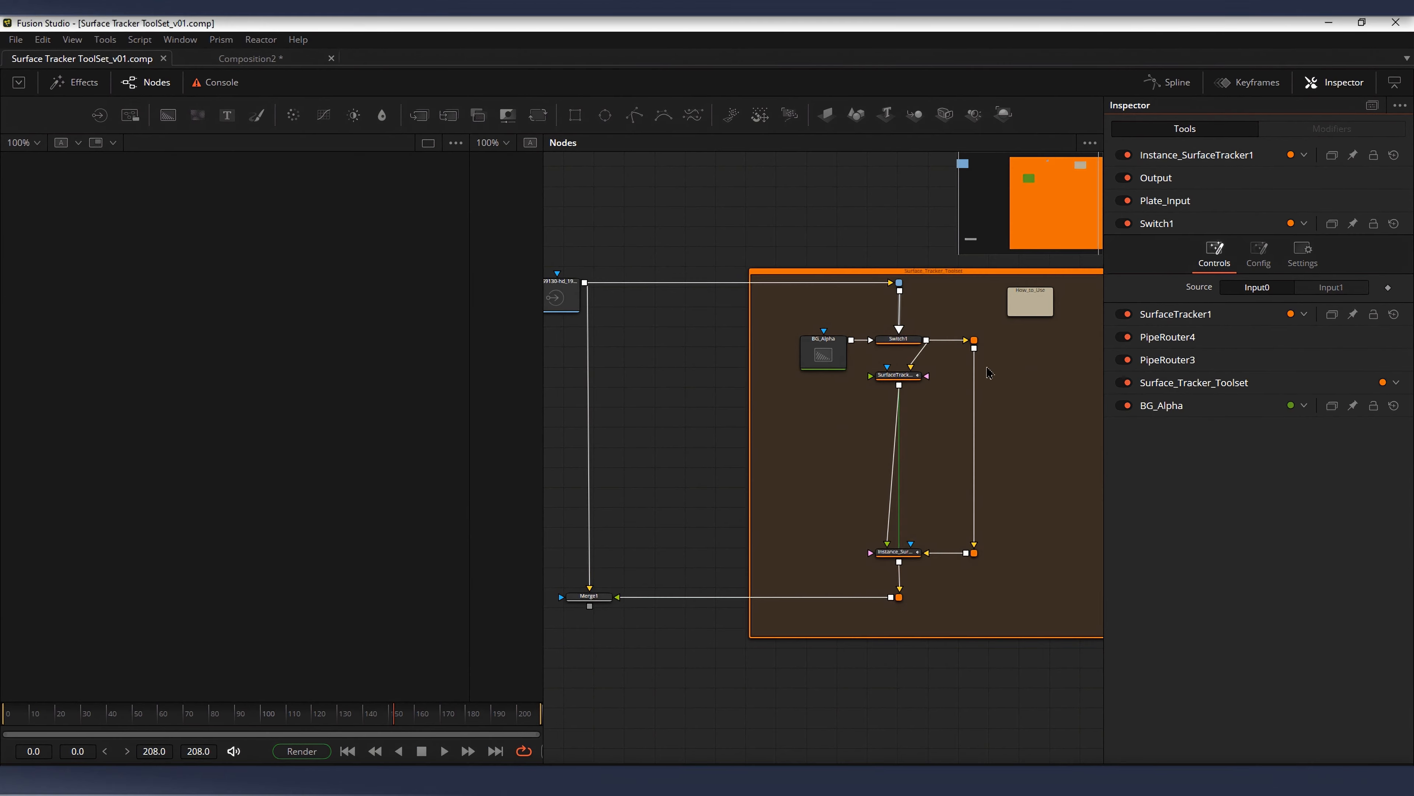
drag(818, 196, 568, 220)
scroll(724, 234, down, 2)
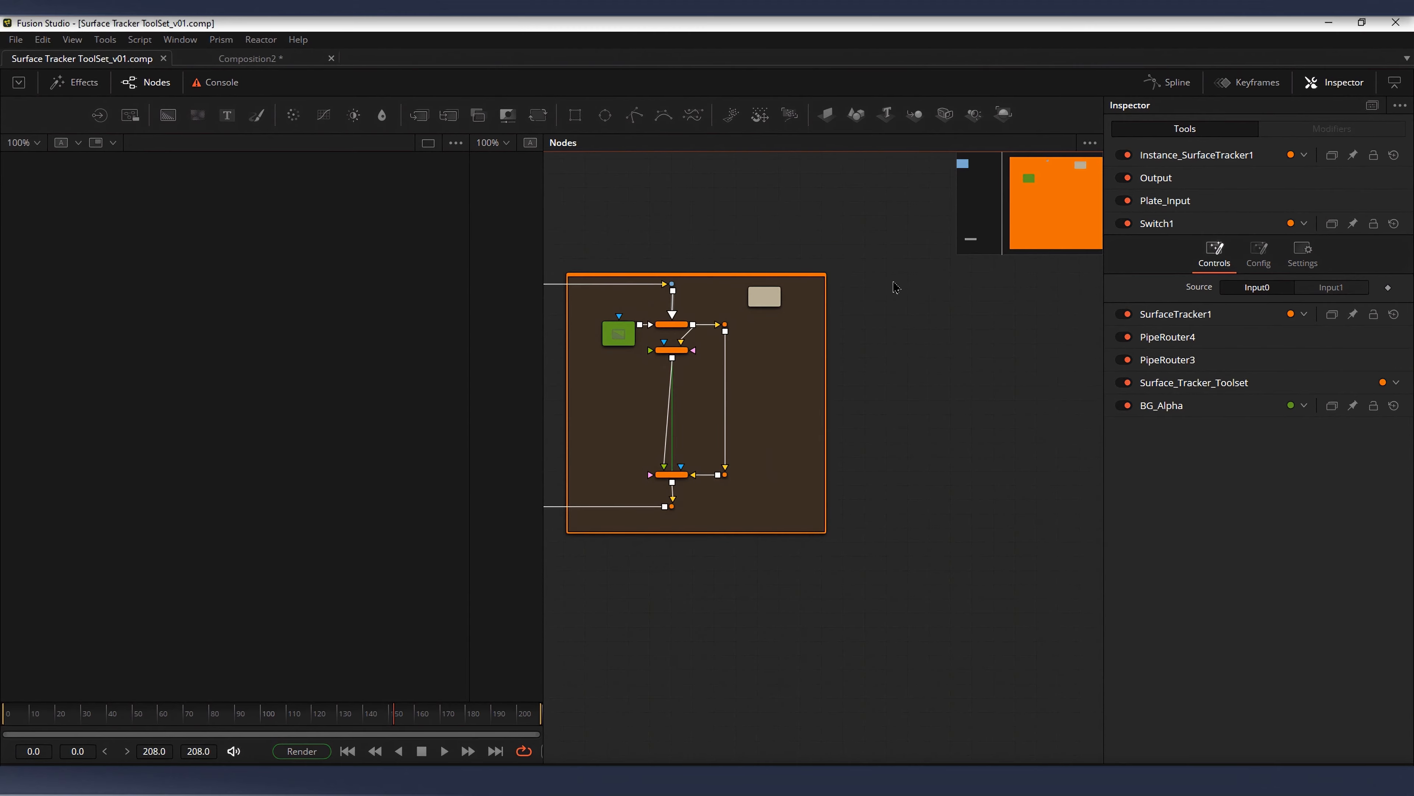
key(shift+space)
text(fip)
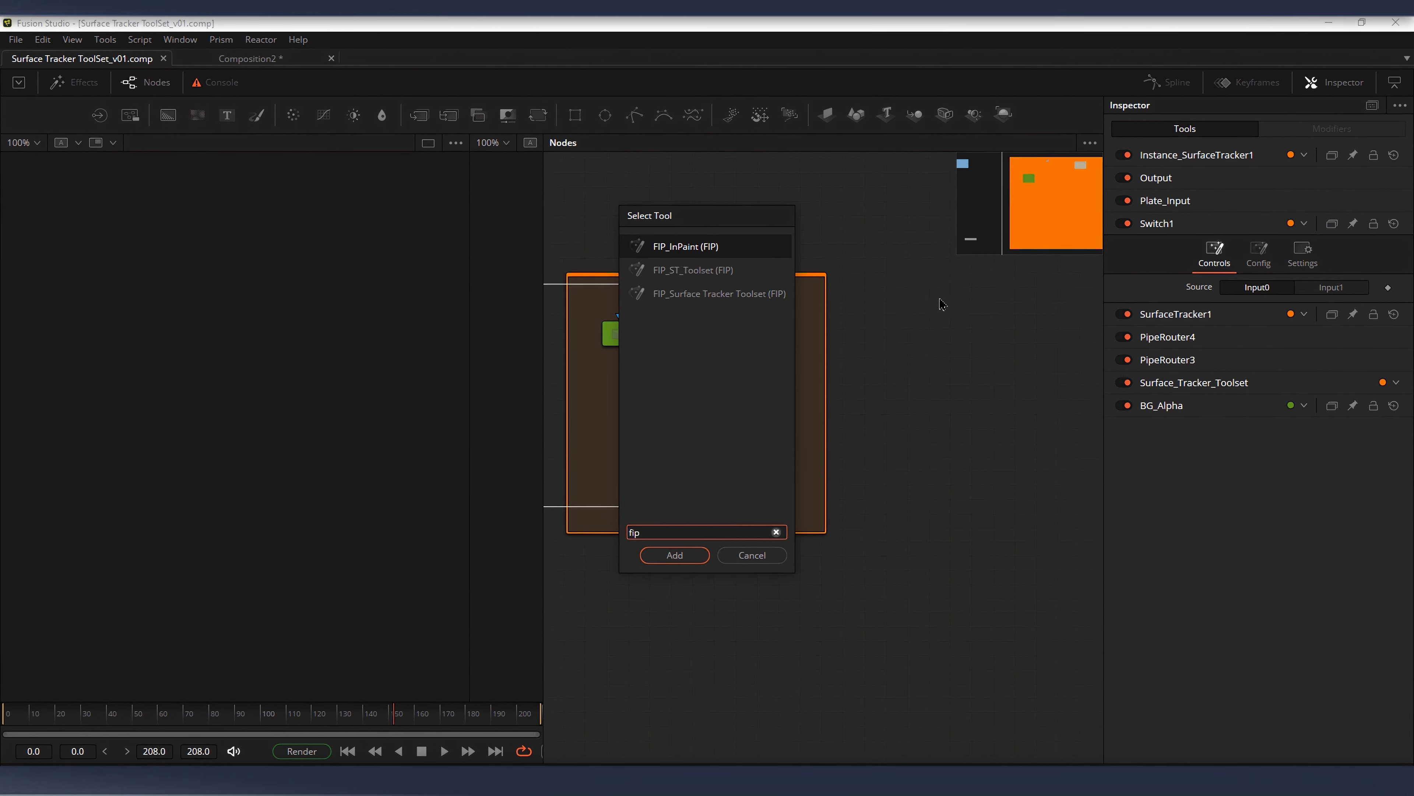
double_click(706, 275)
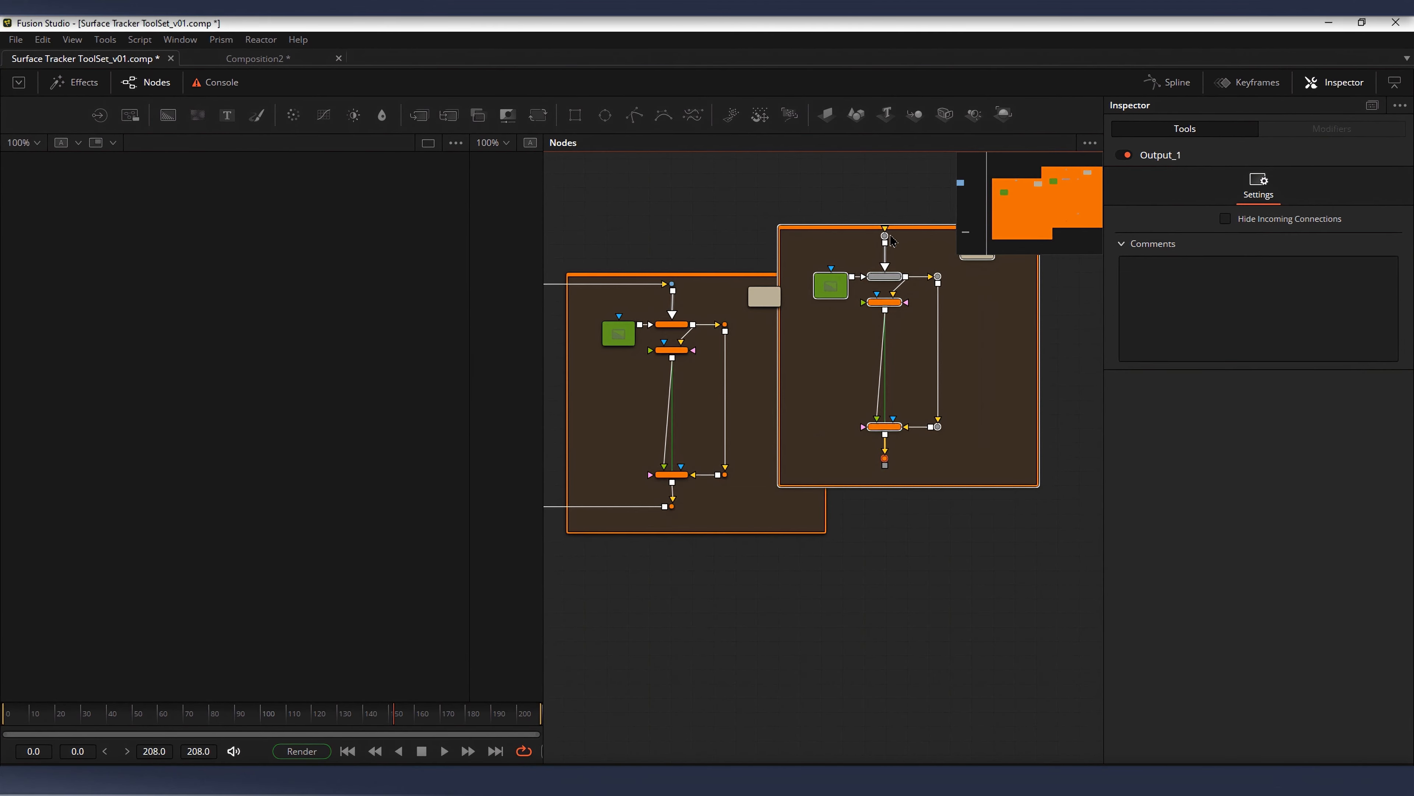
drag(896, 277, 964, 337)
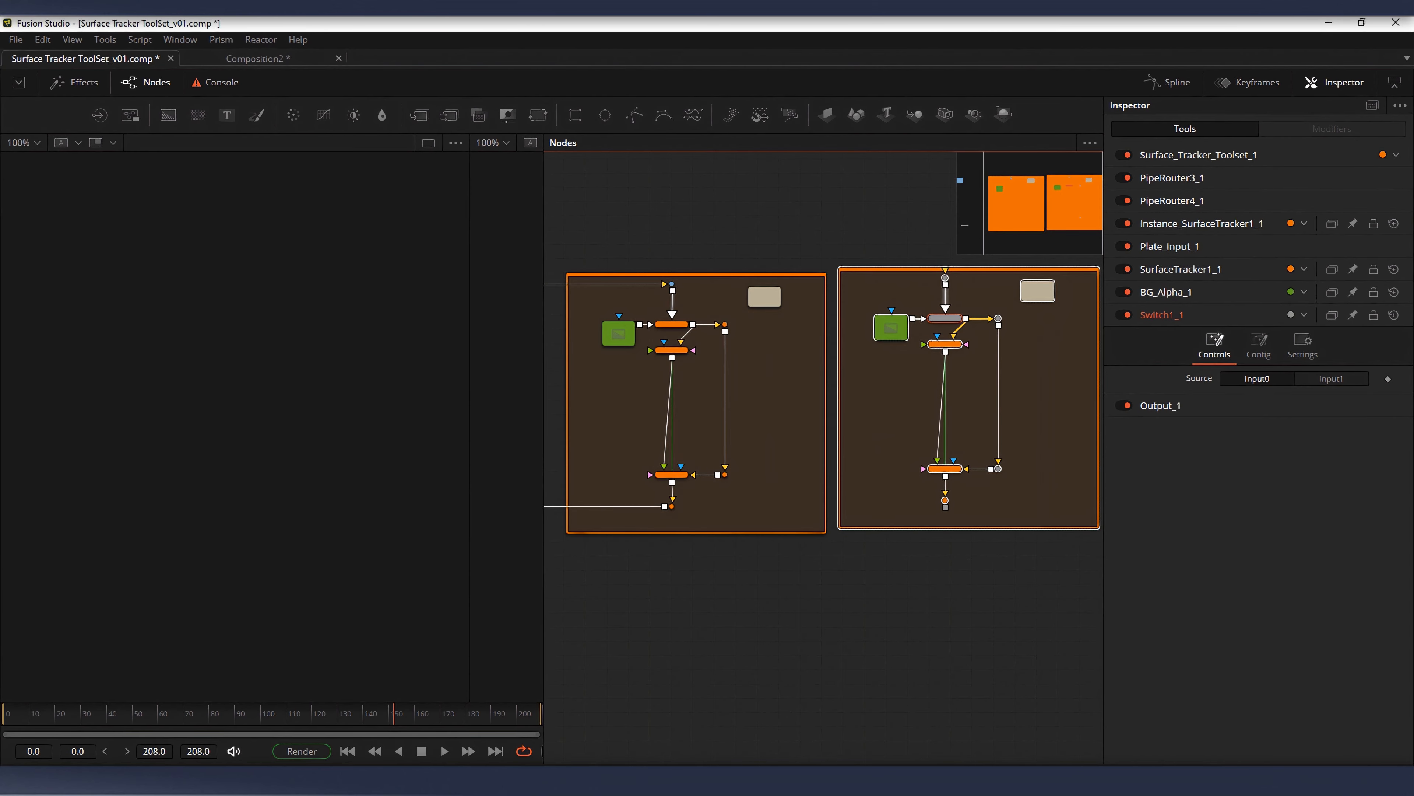
Step: Switch to File Explorer and try to copy FIP_ST_Toolset.setting from Fixed In Post Downloads into Fusion's Macros\FIP\Toolsets folder
key(alt+Tab)
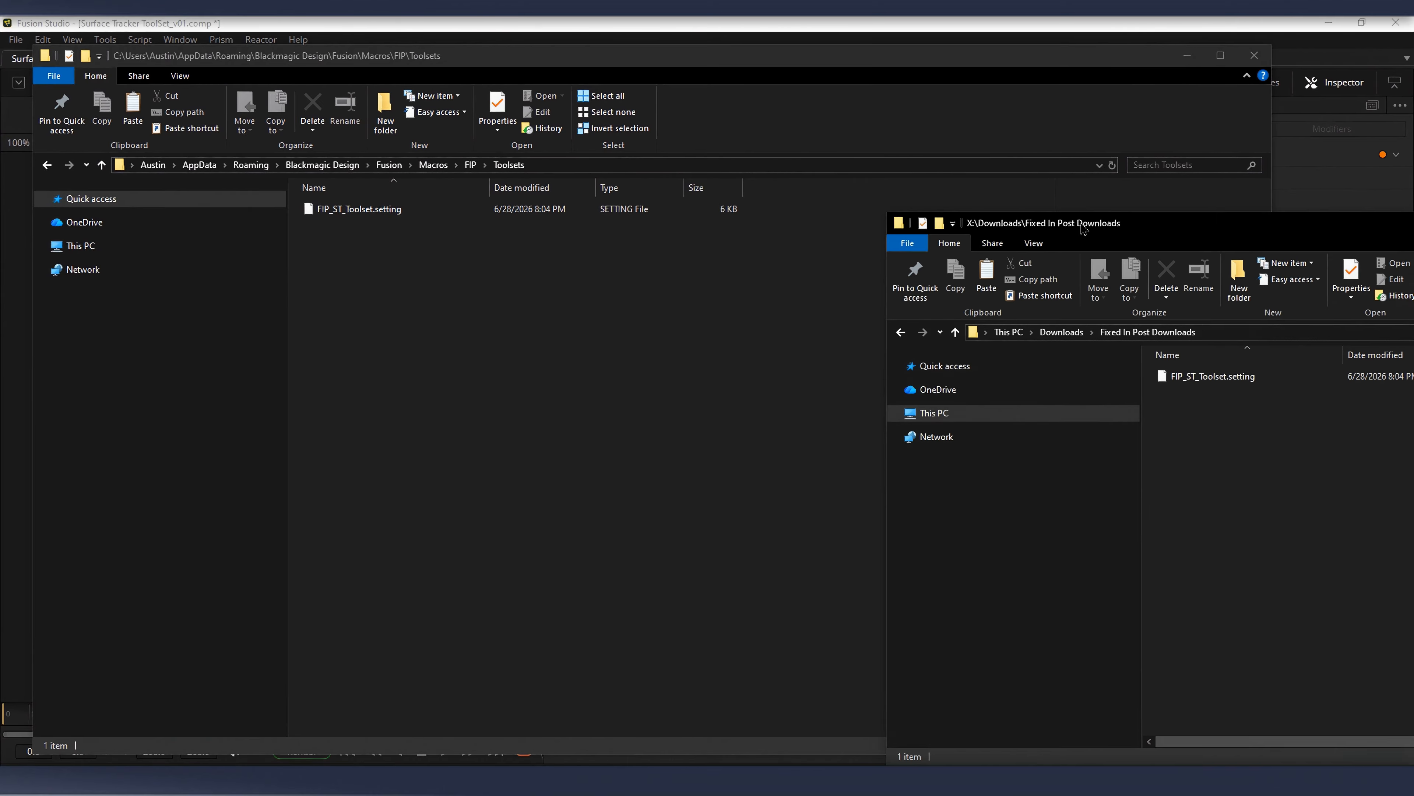
drag(1084, 226, 1076, 224)
drag(1169, 226, 1047, 190)
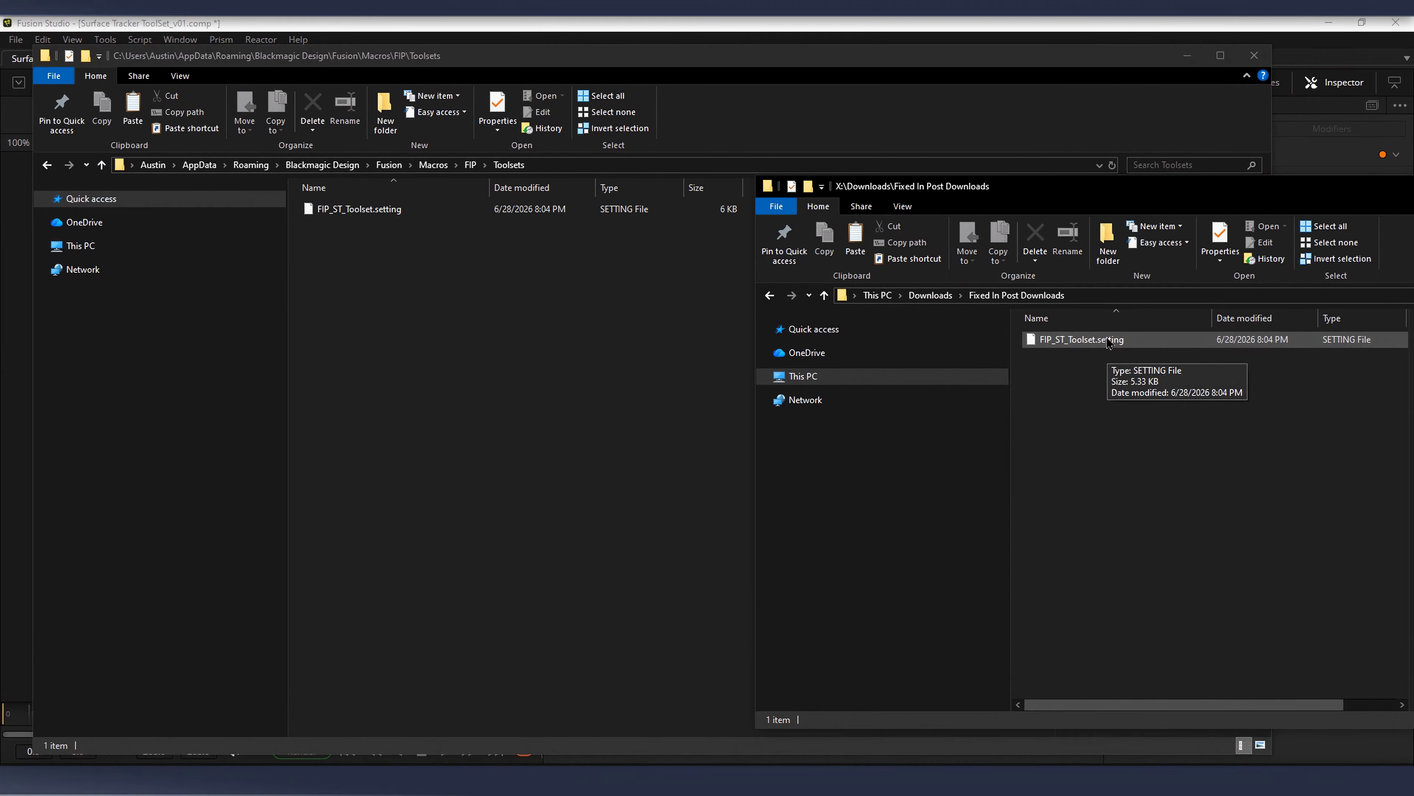
drag(1101, 346, 552, 348)
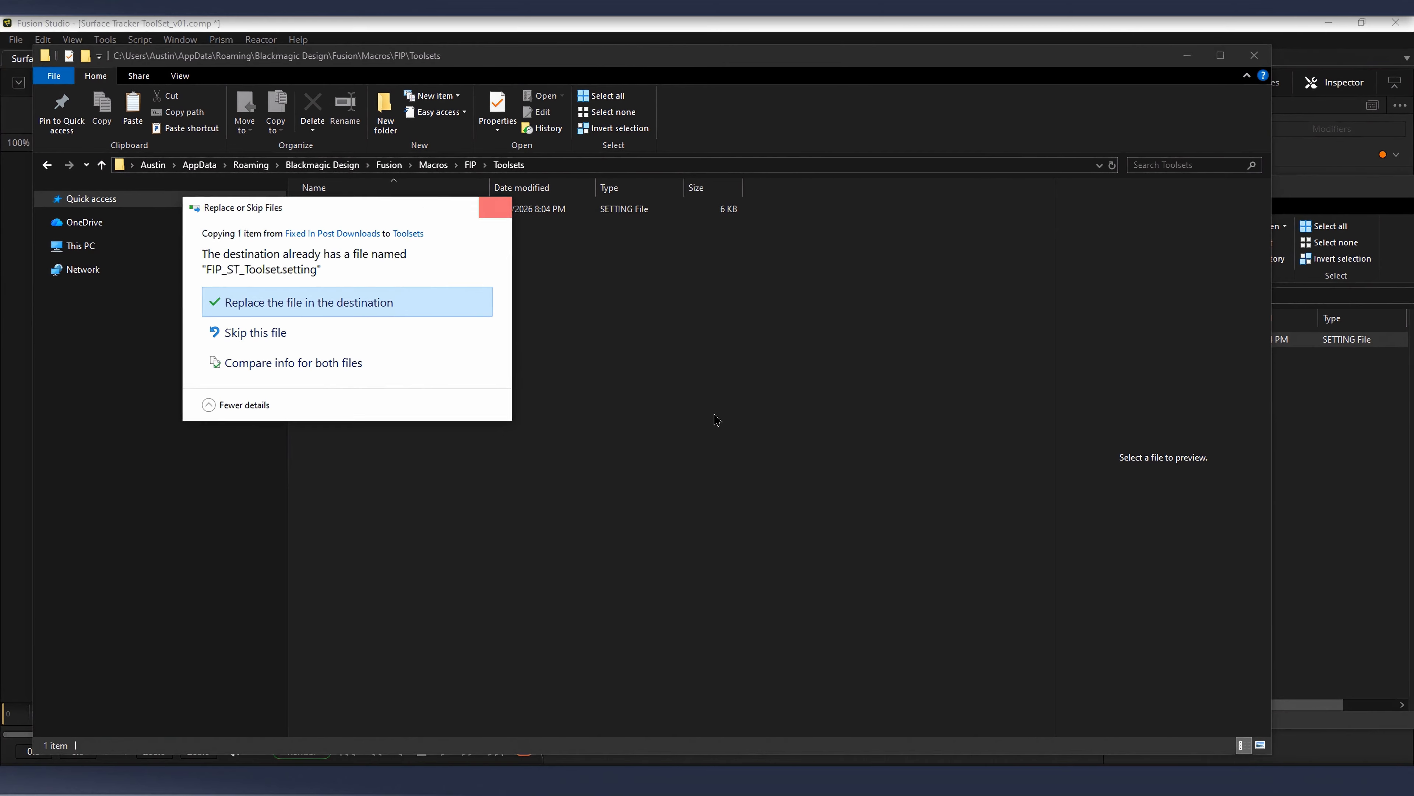
click(494, 207)
Step: Bring FIP_ST_Toolset.setting from the Fixed In Post Downloads folder directly into Fusion's node graph, below the existing toolsets
click(1187, 63)
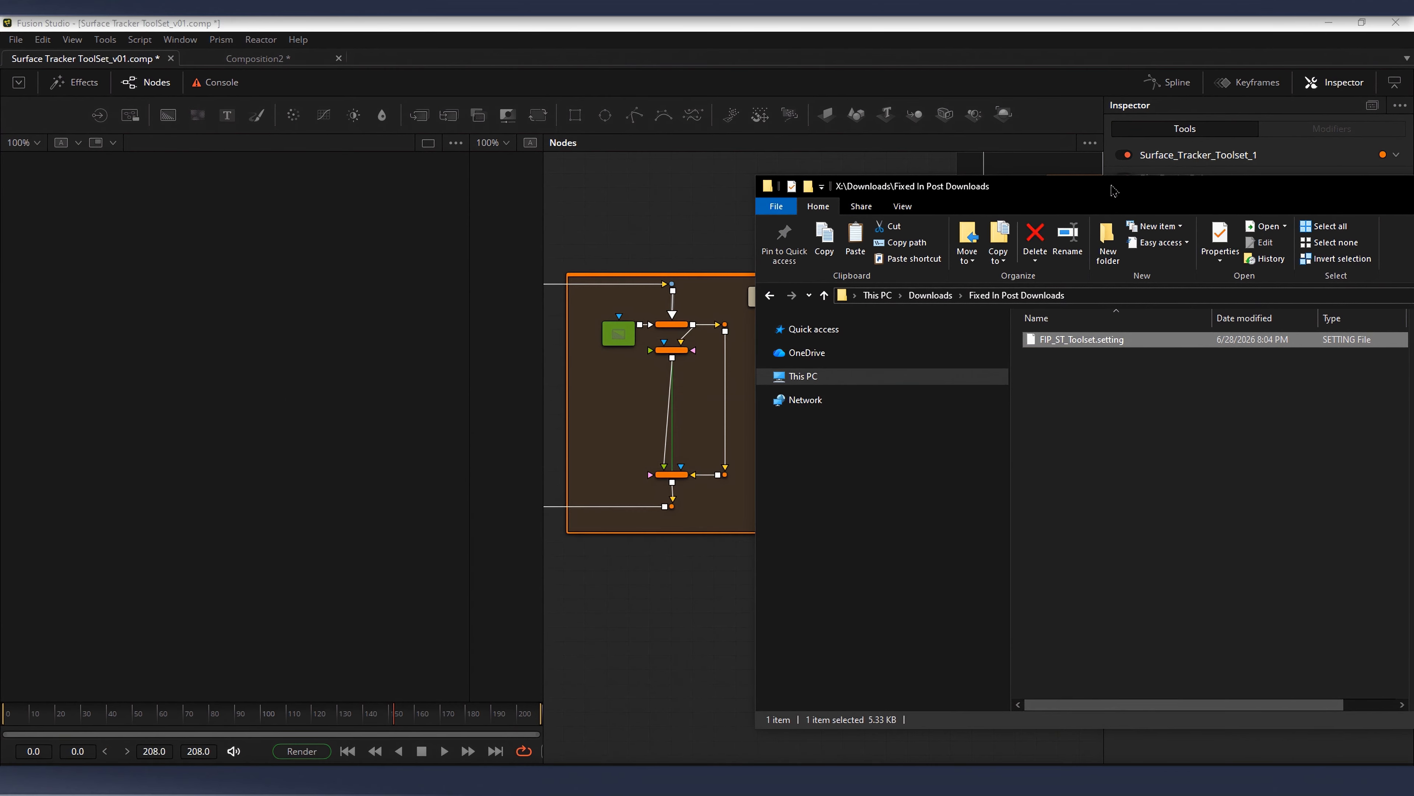
drag(1058, 180, 1172, 155)
drag(1202, 312, 834, 434)
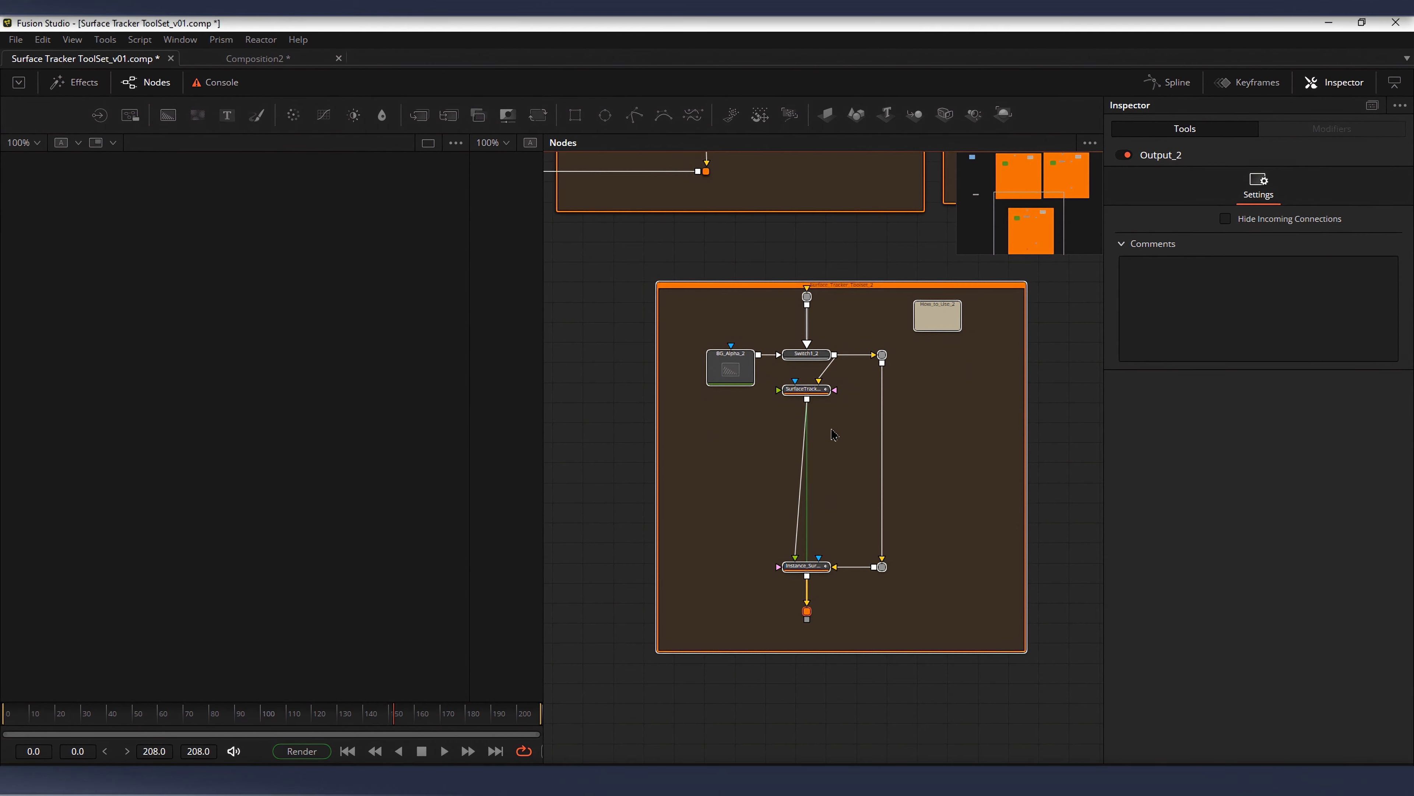
click(807, 353)
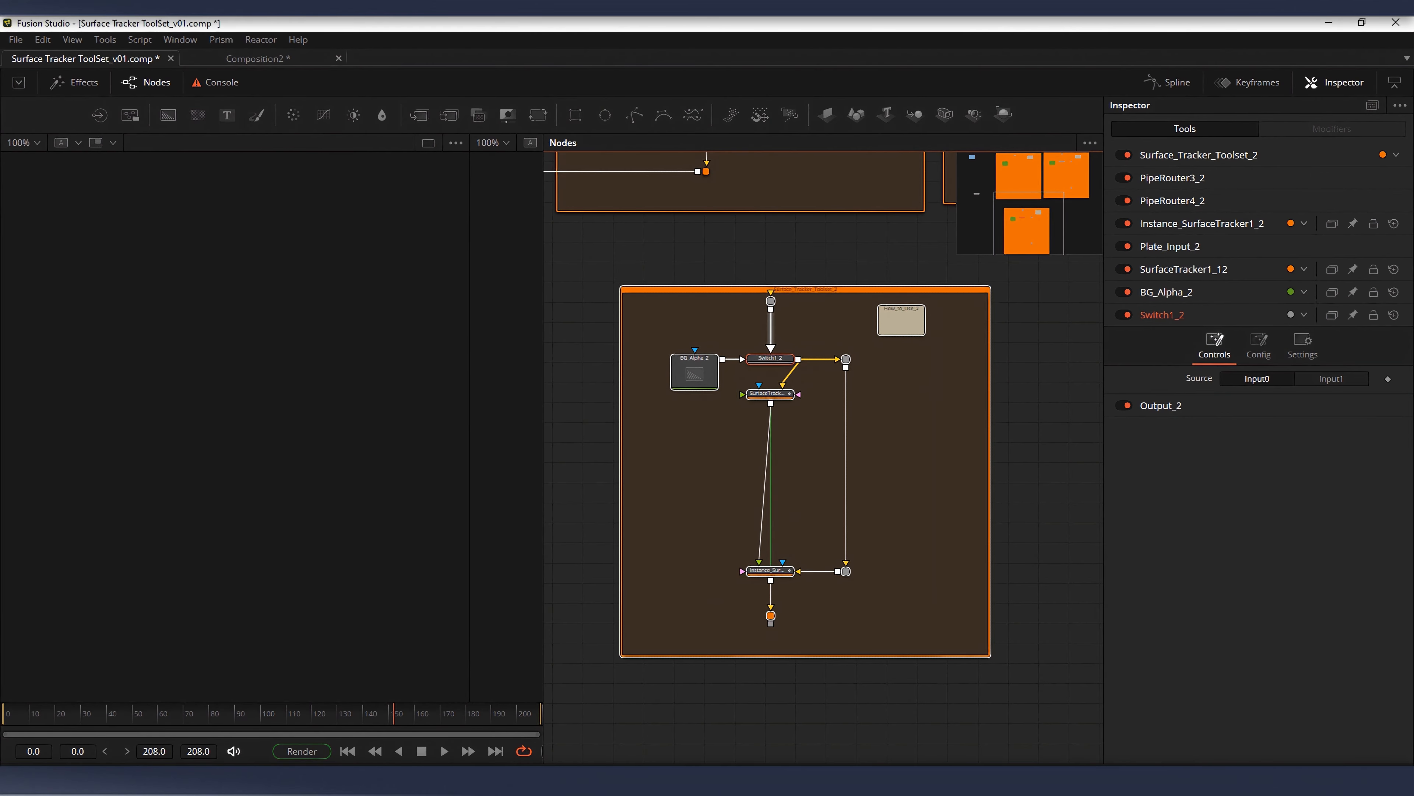